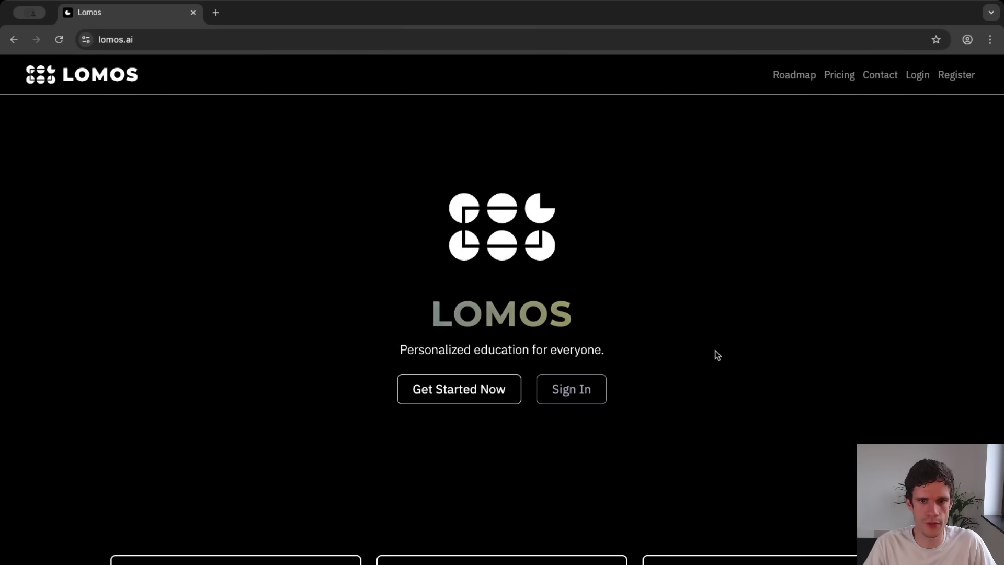
# Scroll through the LOMOS AI landing page and go to the sign-in page via Get Started Now
pyautogui.scroll(-5, 908, 376)
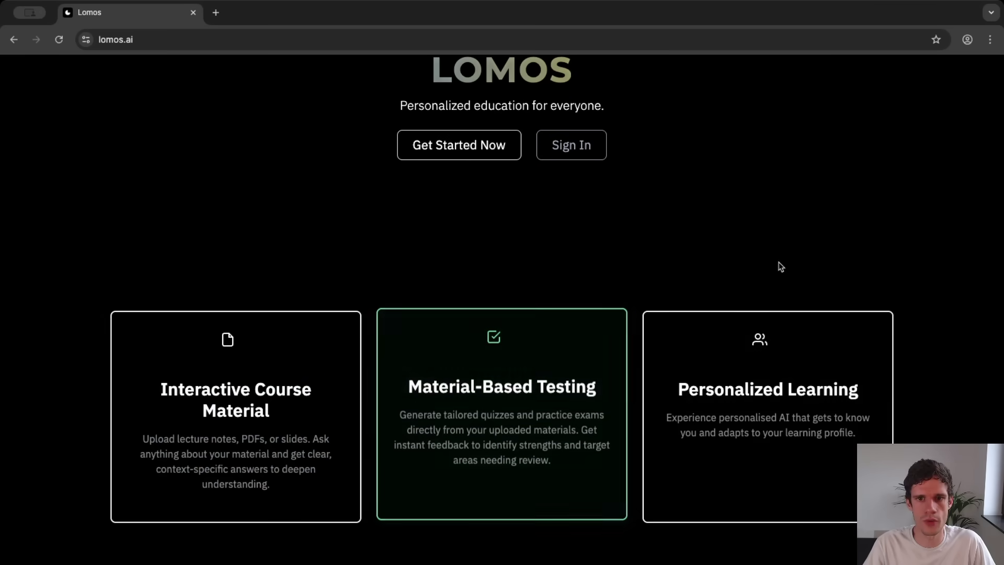
pyautogui.scroll(-10, 933, 327)
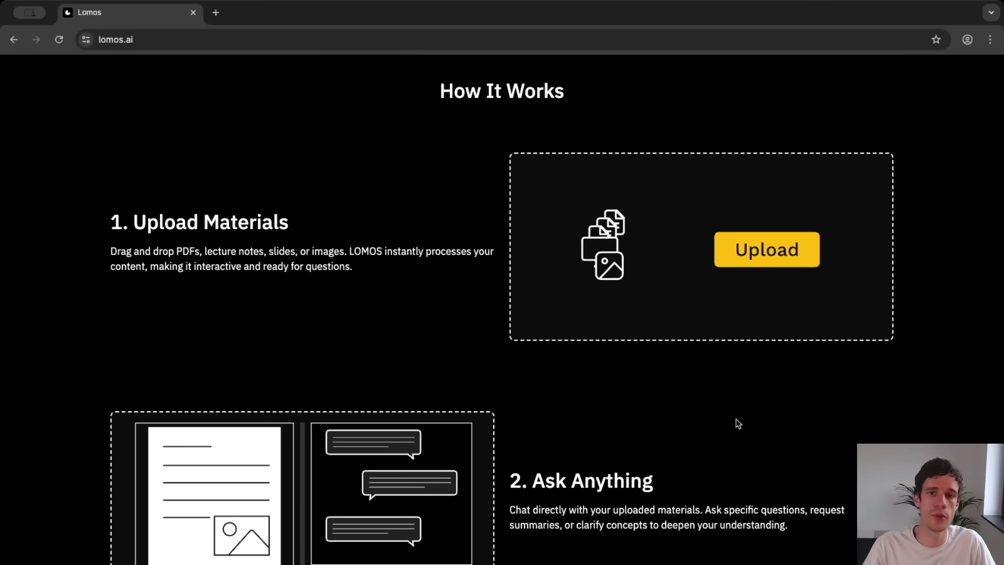
pyautogui.scroll(-3, 414, 426)
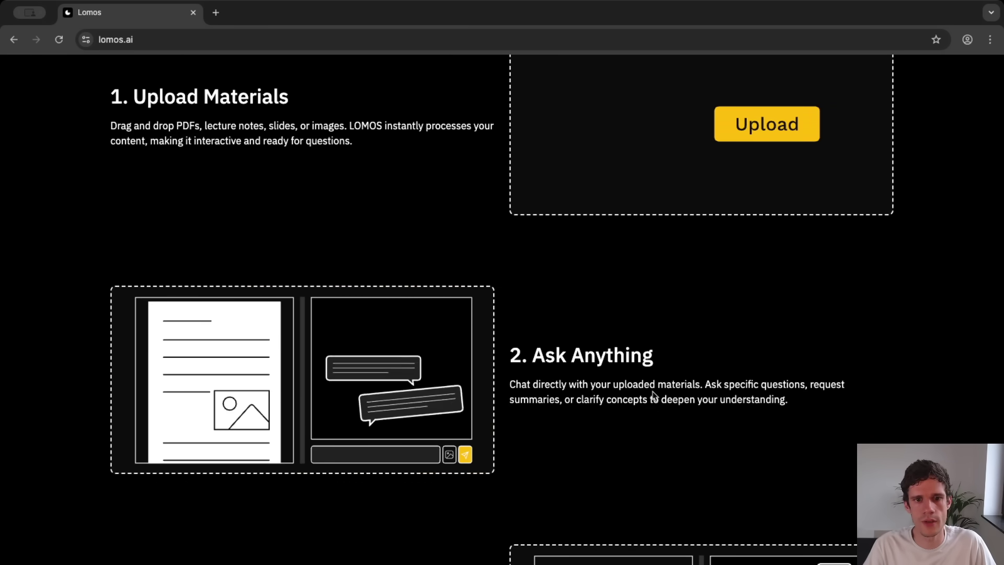
pyautogui.scroll(-4, 827, 343)
pyautogui.scroll(-3, 932, 293)
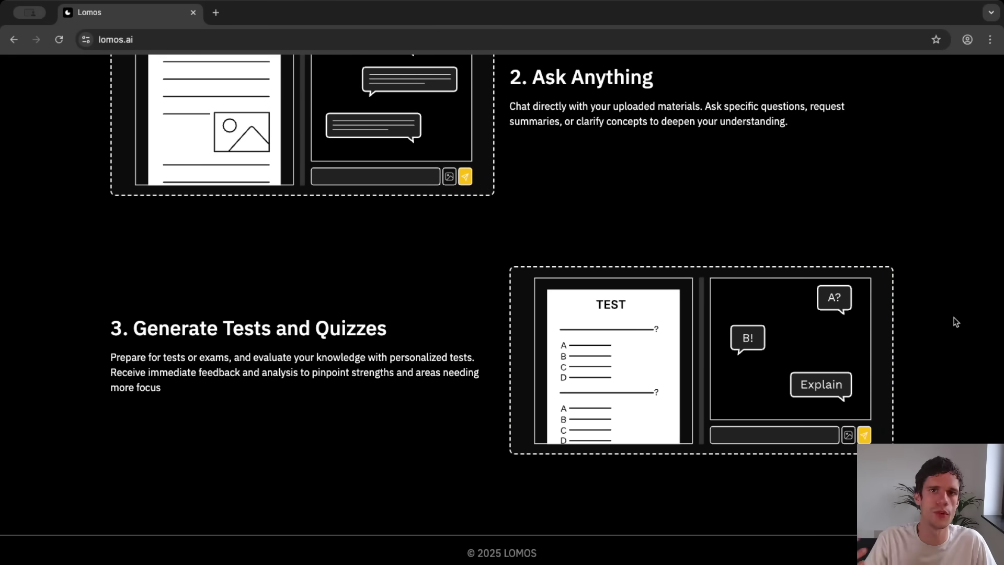
pyautogui.scroll(15, 956, 322)
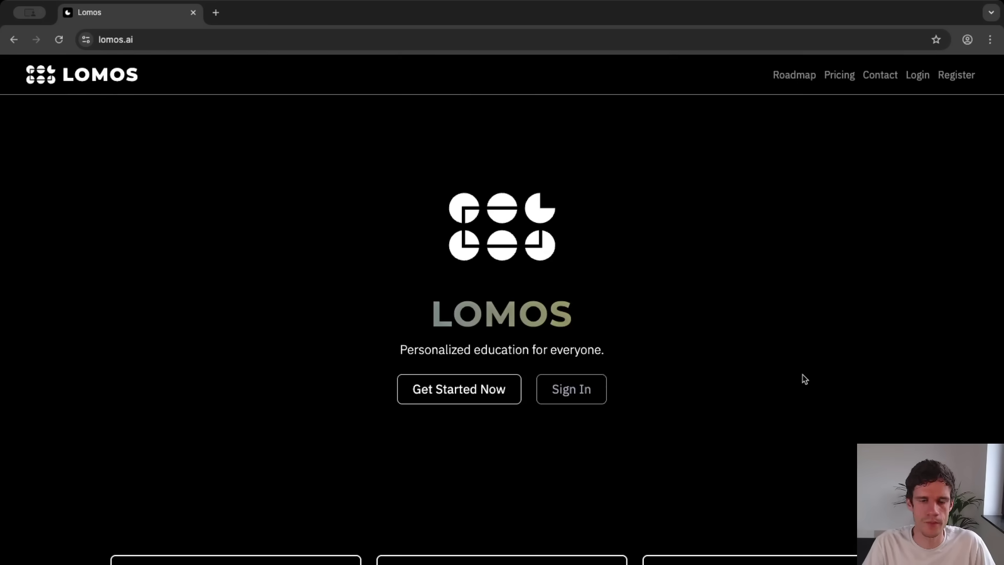
pyautogui.click(433, 395)
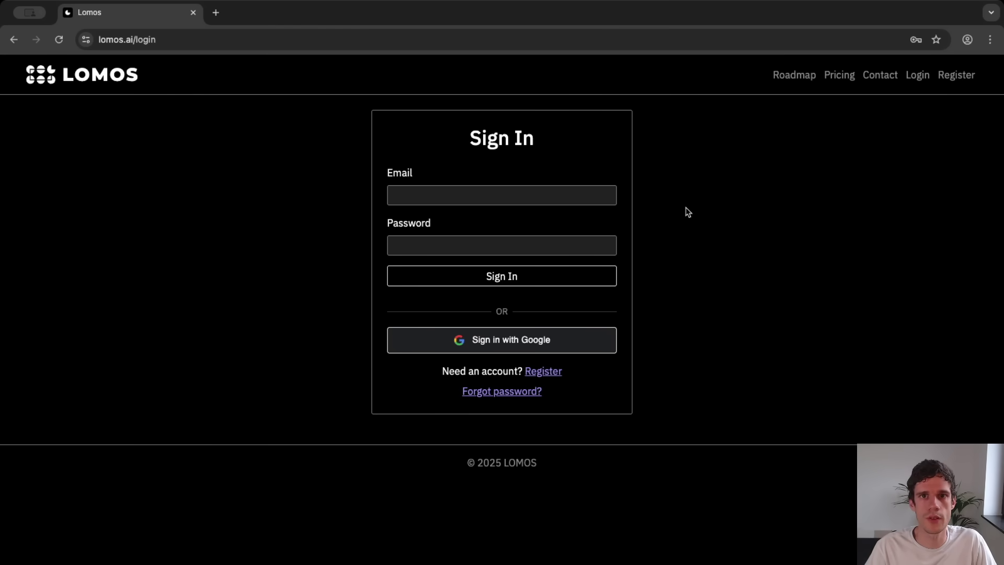
# Sign in with the saved account e-mail and the account password
pyautogui.click(589, 196)
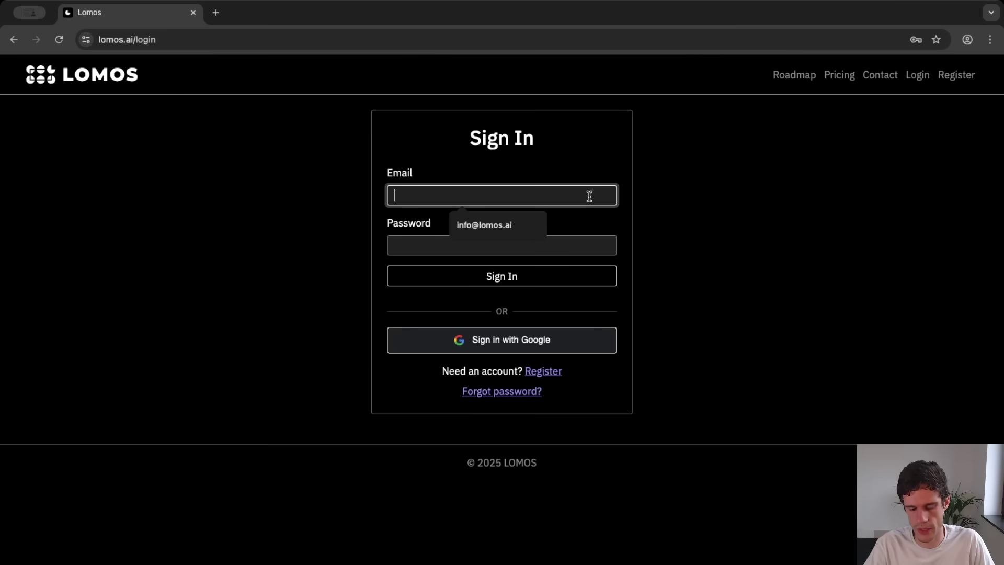
pyautogui.click(529, 224)
pyautogui.click(466, 247)
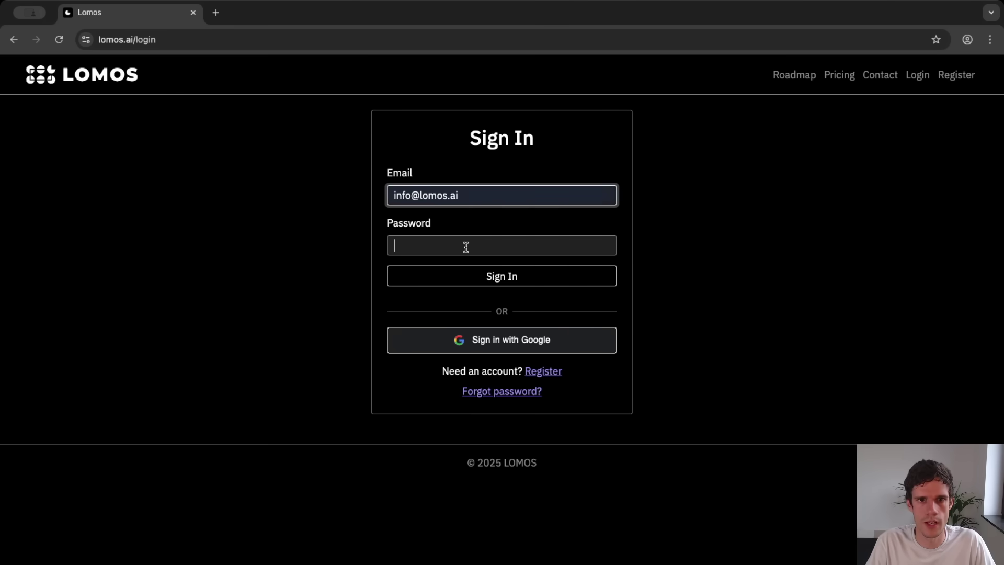
pyautogui.write('••••••••••••')
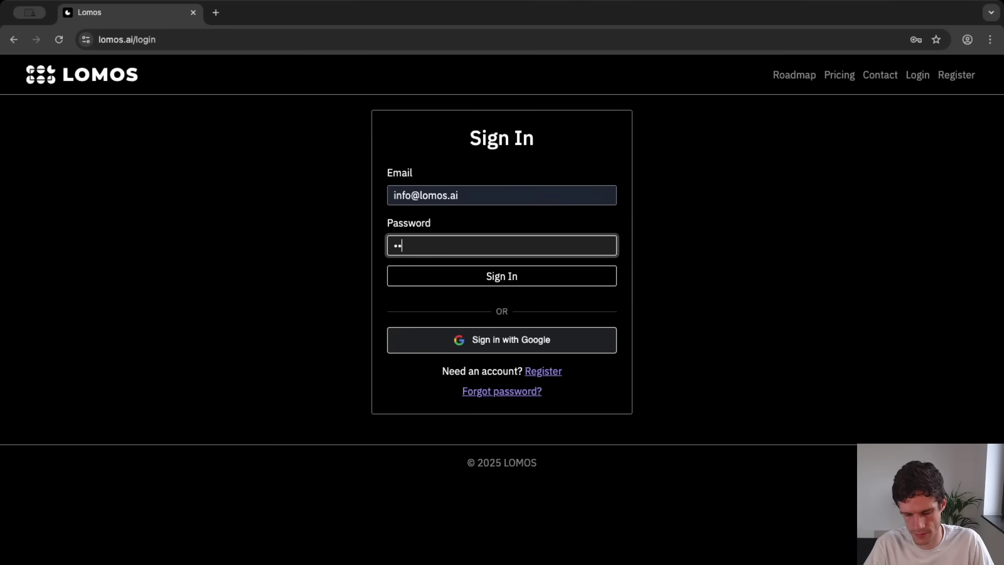
pyautogui.press('Return')
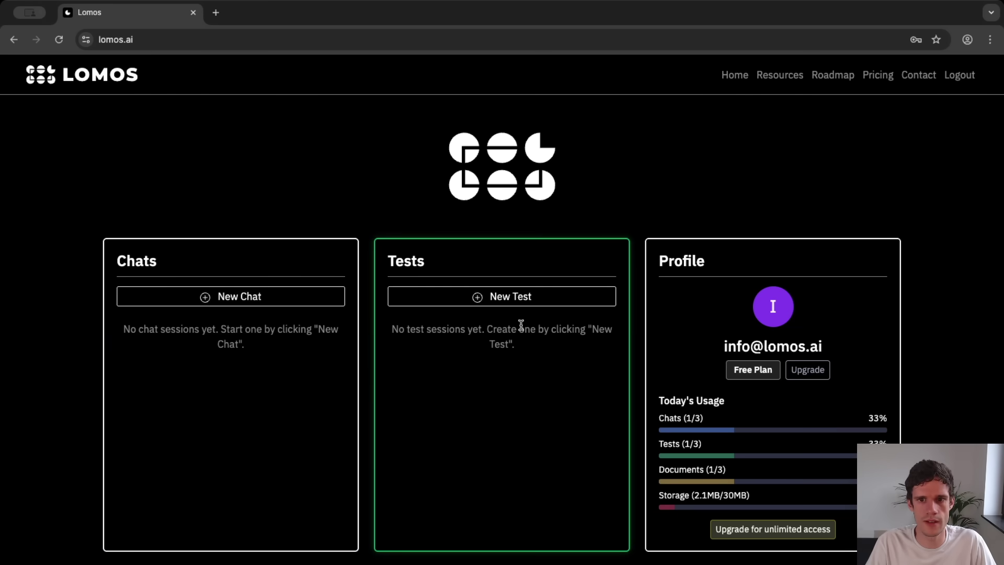
# Go from New Chat to Upload New Document, open the Upload New Resource form and its file picker
pyautogui.click(251, 294)
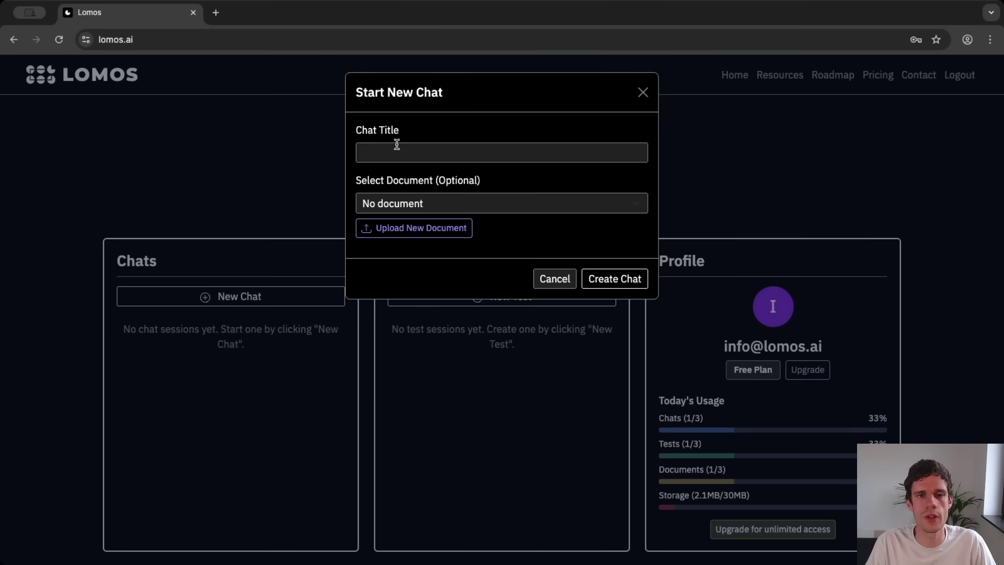
pyautogui.click(424, 235)
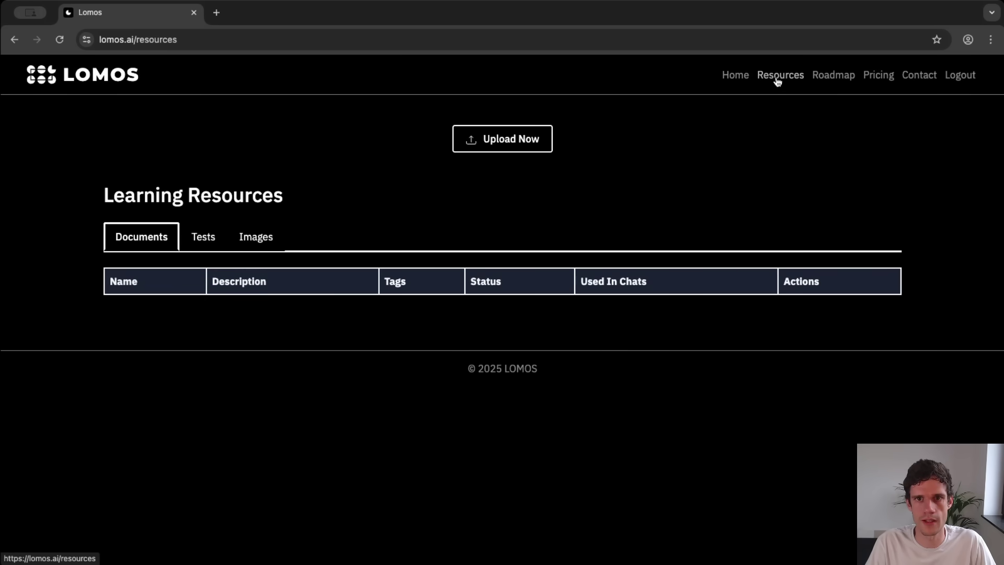
pyautogui.click(537, 137)
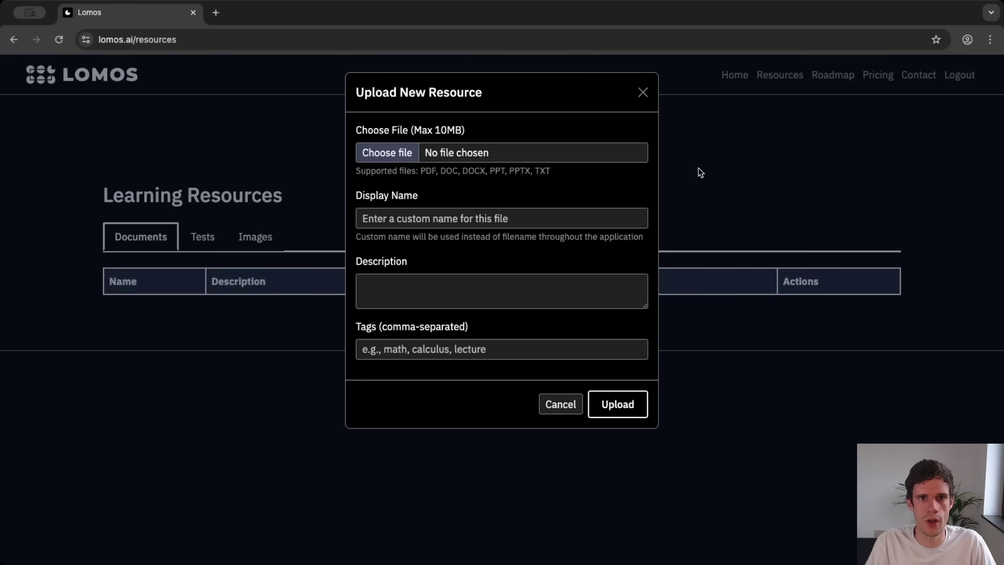
pyautogui.click(365, 154)
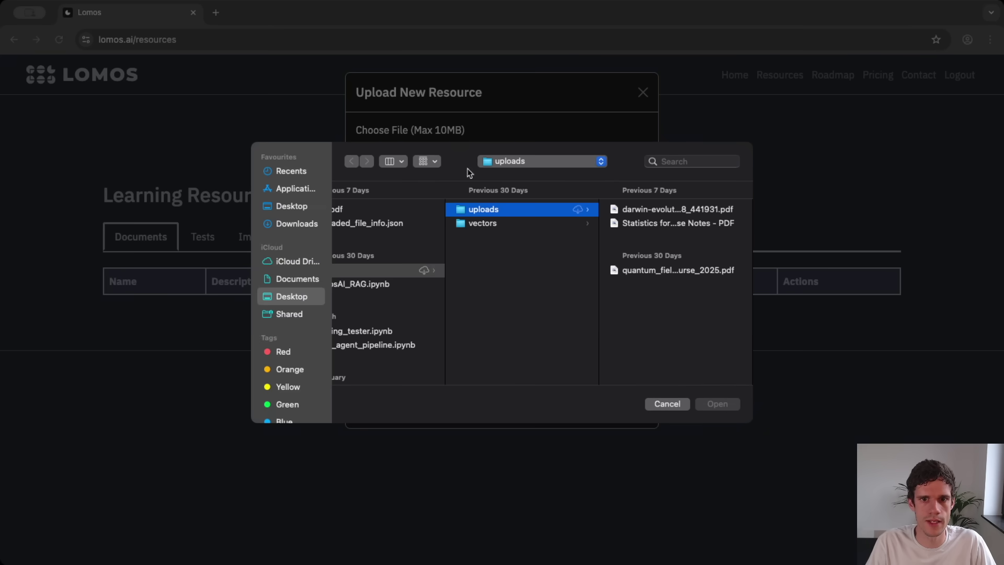
# Choose quantum_field_theory_course_2025.pdf, name it 'Quantum Field Theory', describe it as 'Course notes on quantum field theory'
pyautogui.doubleClick(643, 269)
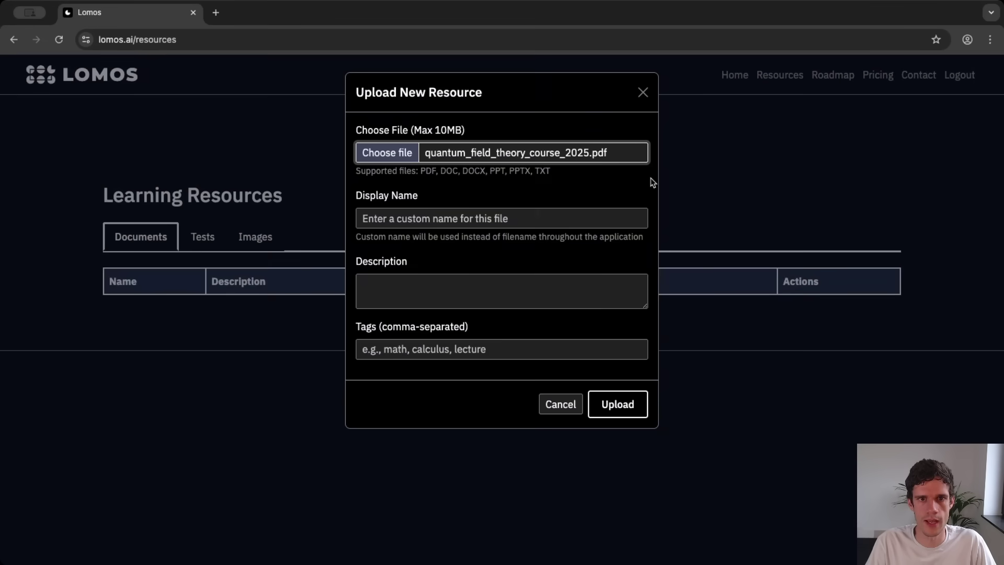
pyautogui.click(556, 220)
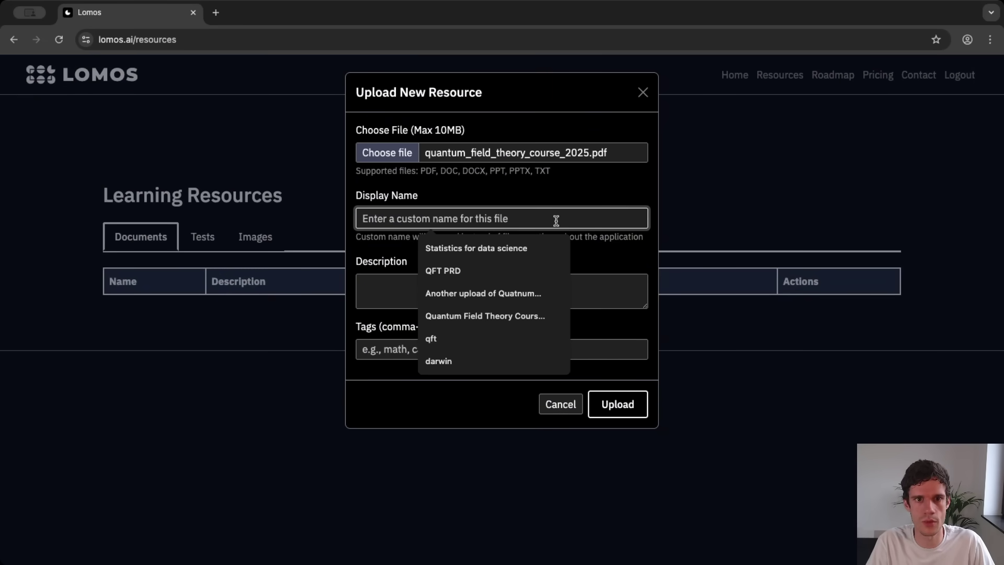
pyautogui.write('Quantum Field ')
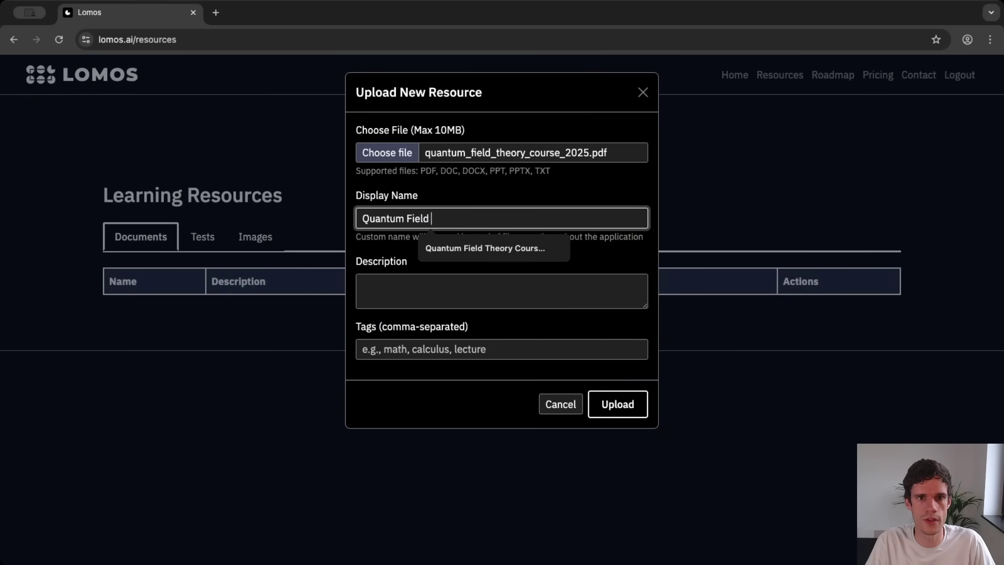
pyautogui.write('Theory')
pyautogui.click(563, 281)
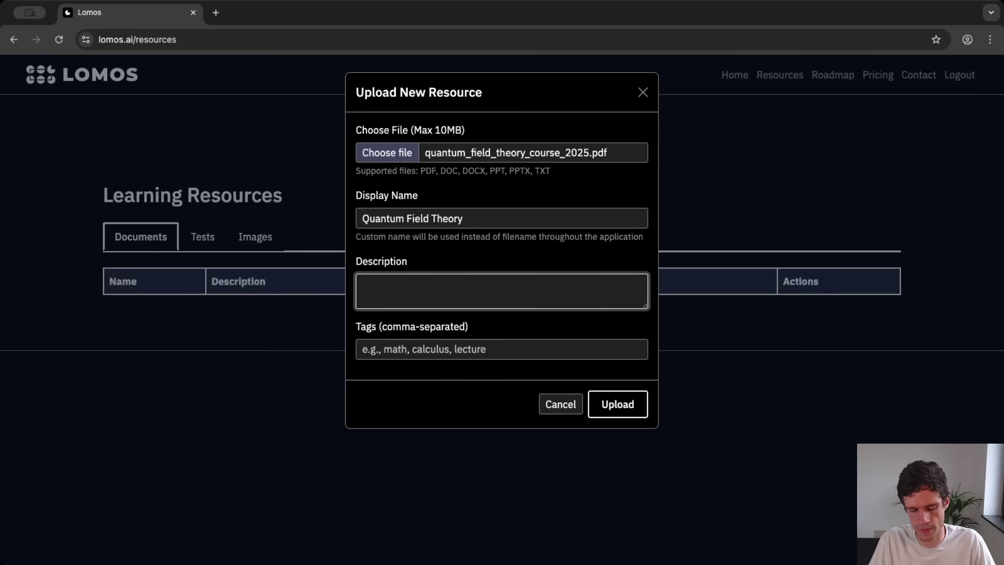
pyautogui.write('Course notes of')
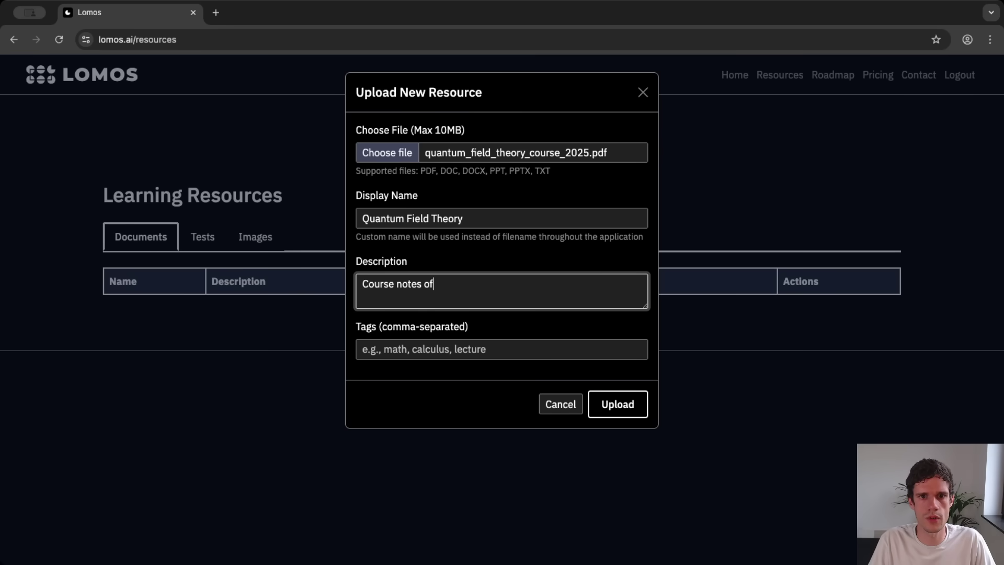
pyautogui.press('BackSpace')
pyautogui.write('n q')
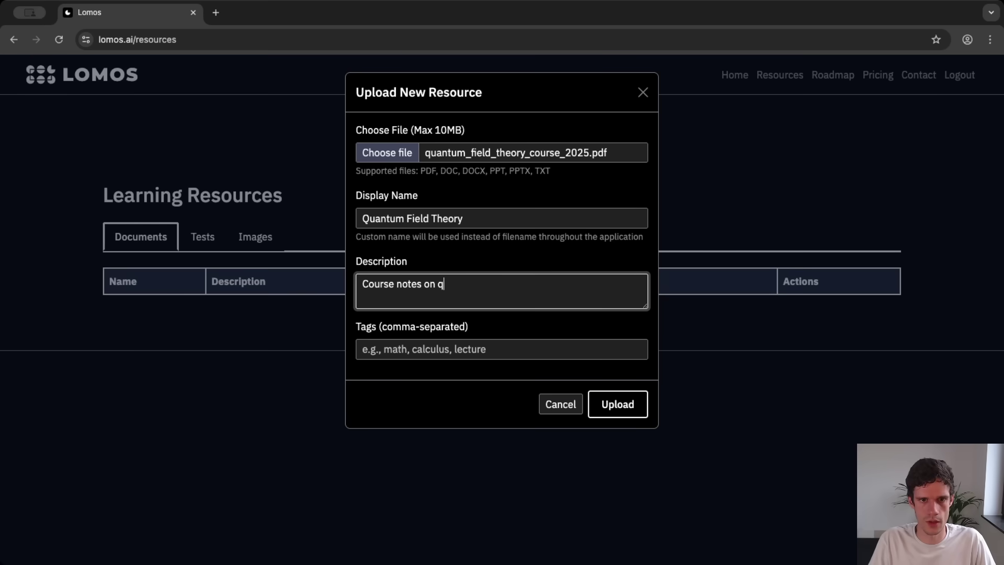
pyautogui.write('uantum field theor')
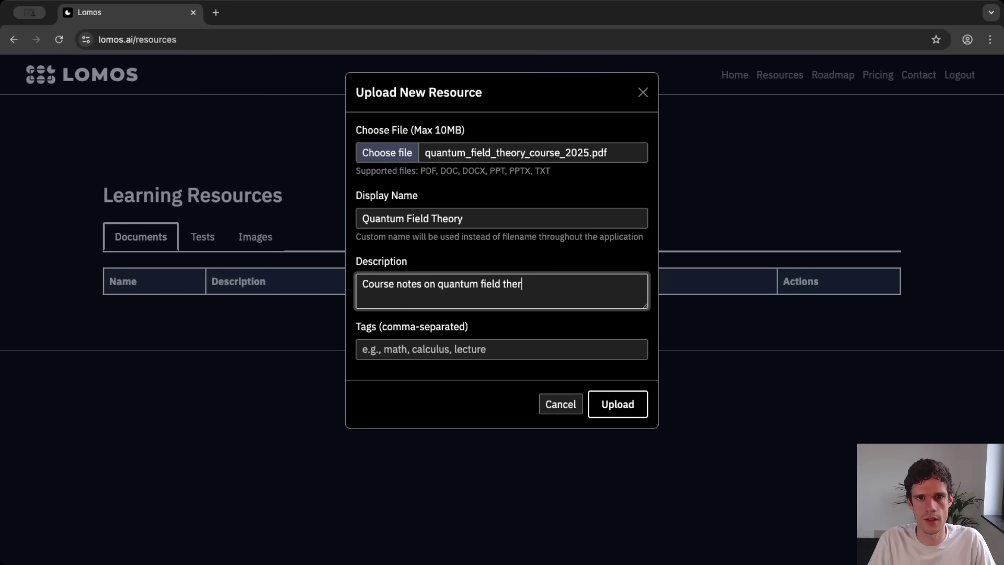
pyautogui.write('y')
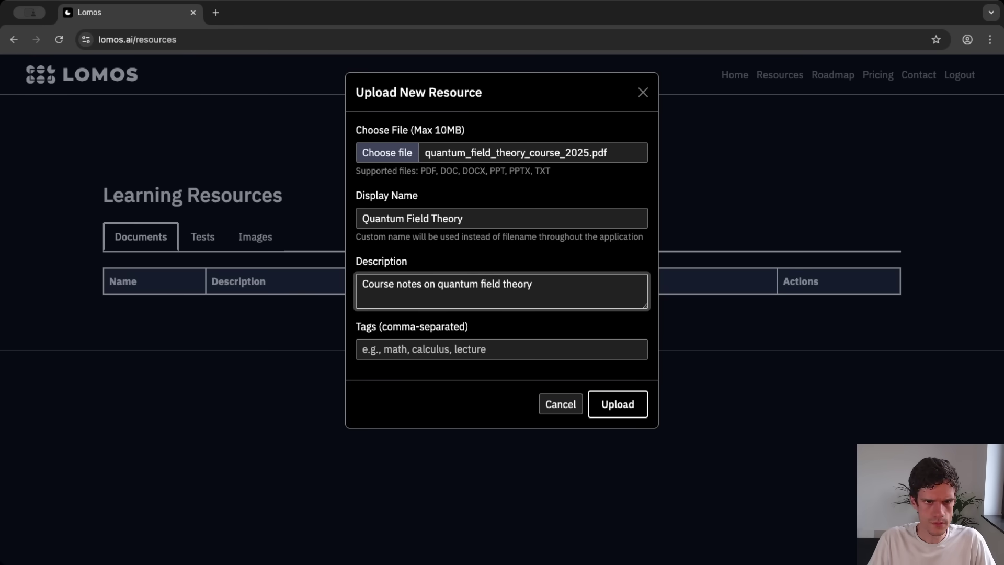
# Tag the document 'physics, quantum, notes' and upload it
pyautogui.click(473, 348)
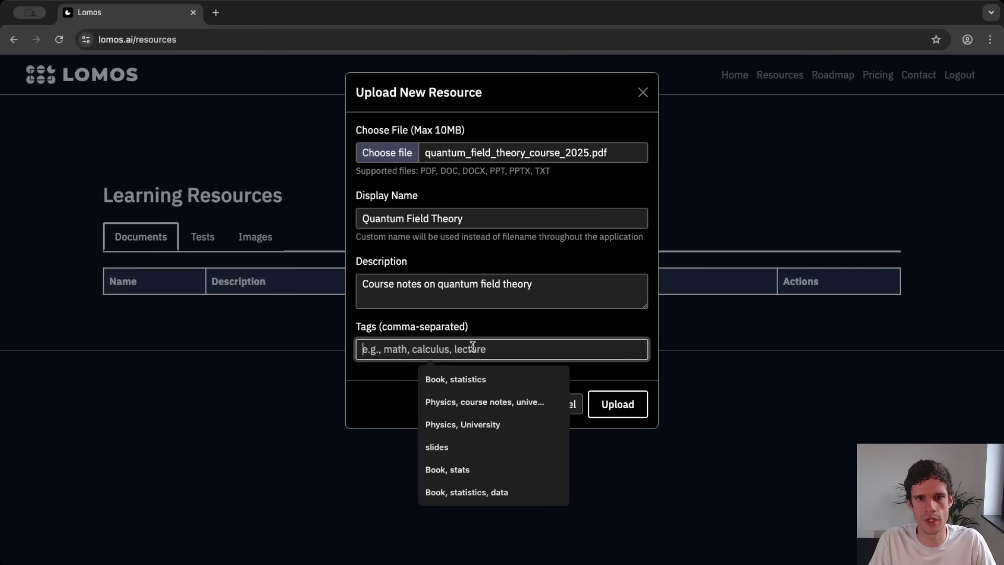
pyautogui.write('p')
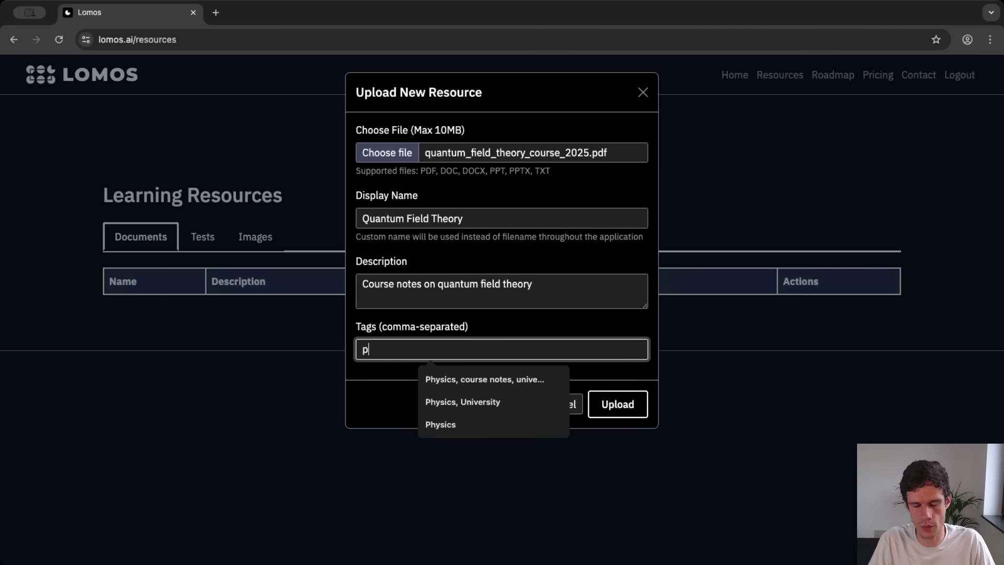
pyautogui.write('hysics, quantum')
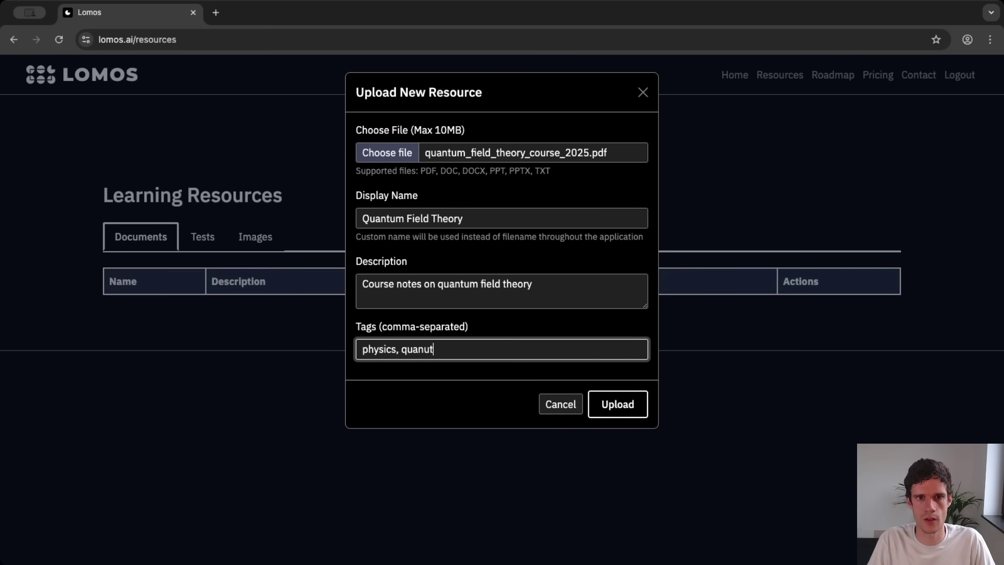
pyautogui.press('BackSpace')
pyautogui.press('BackSpace')
pyautogui.press('BackSpace')
pyautogui.write('tum, notes')
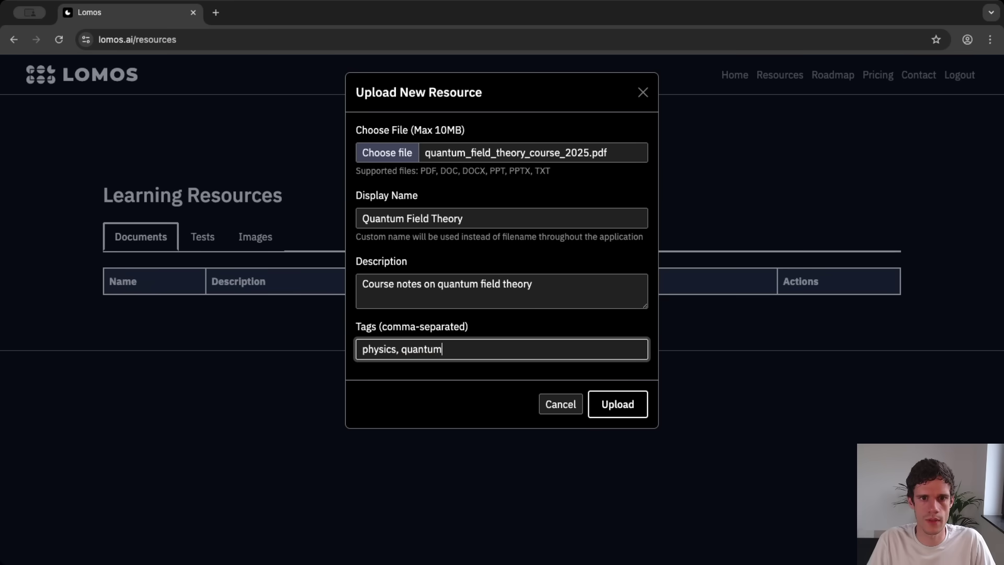
pyautogui.click(617, 406)
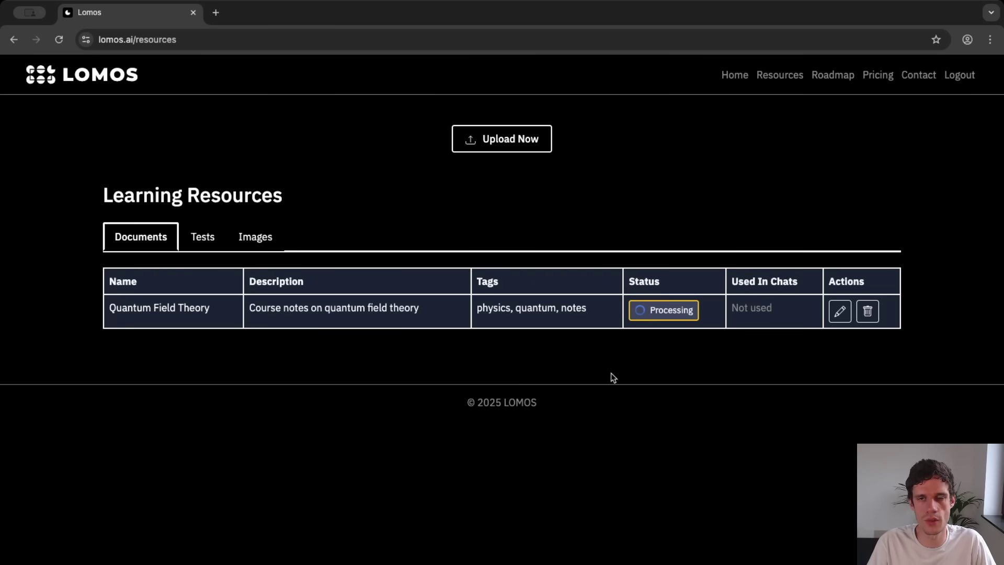
# Return to the dashboard to see today's usage counts and storage
pyautogui.click(735, 77)
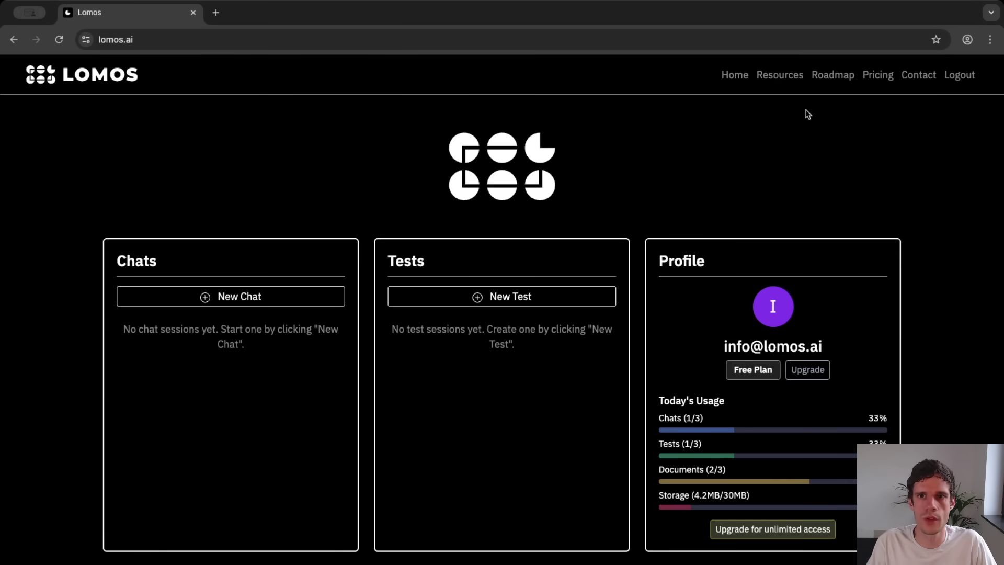
# Check Resources, return to the dashboard and start a new chat titled 'Quantum Field Theory'
pyautogui.click(781, 79)
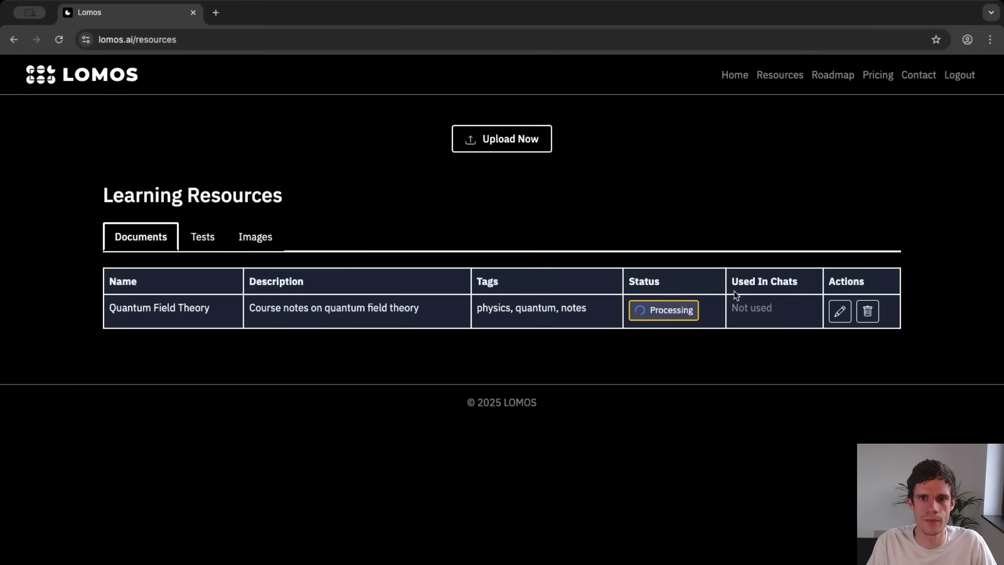
pyautogui.click(743, 76)
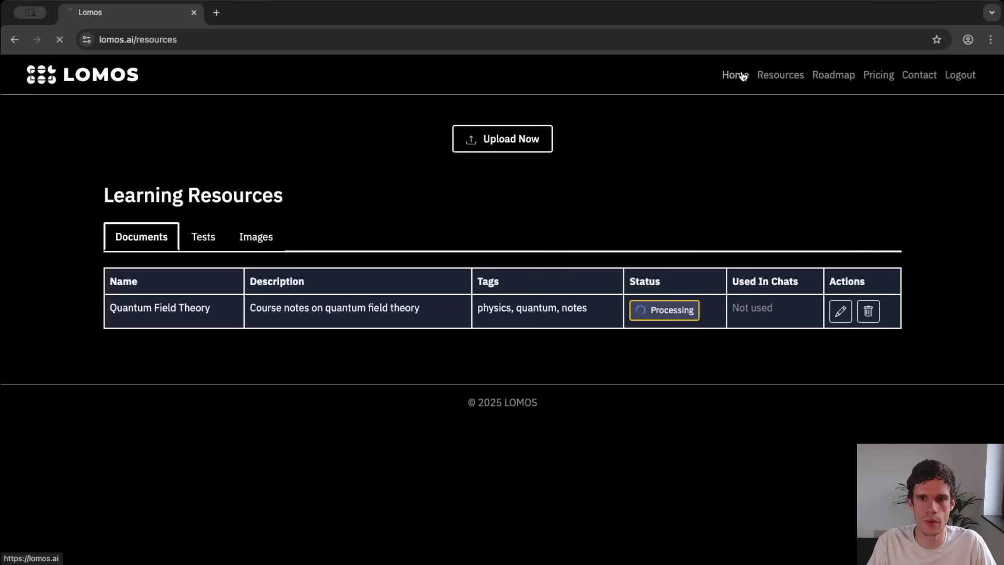
pyautogui.click(268, 298)
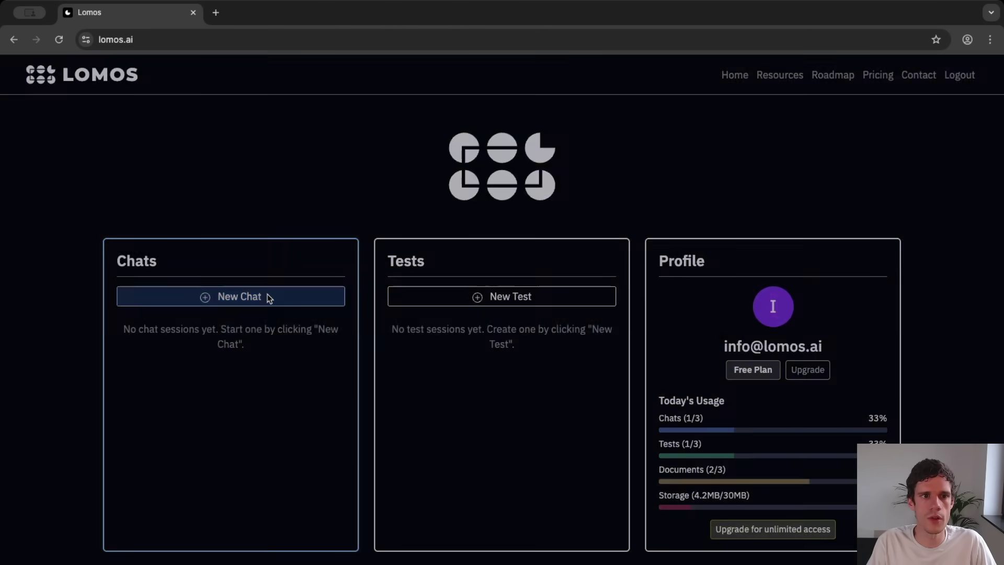
pyautogui.click(386, 152)
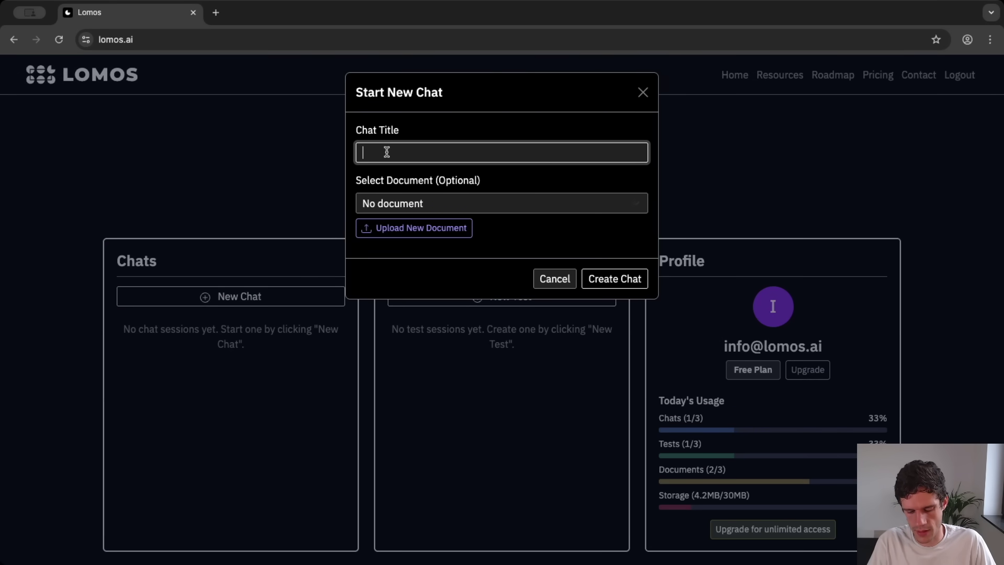
pyautogui.write('Quantum Field Thoery')
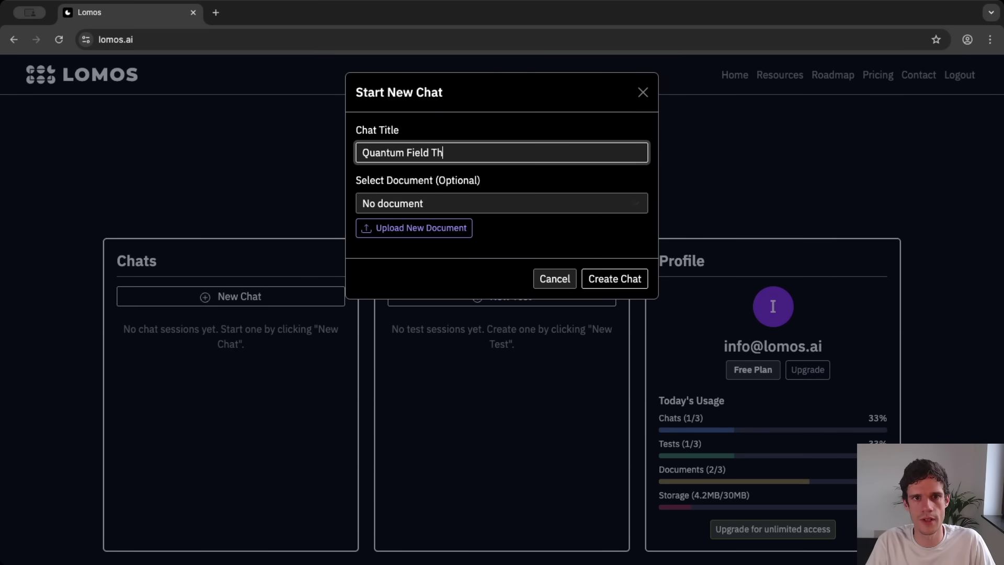
pyautogui.press('BackSpace')
pyautogui.press('BackSpace')
pyautogui.press('BackSpace')
pyautogui.press('BackSpace')
pyautogui.write('eory')
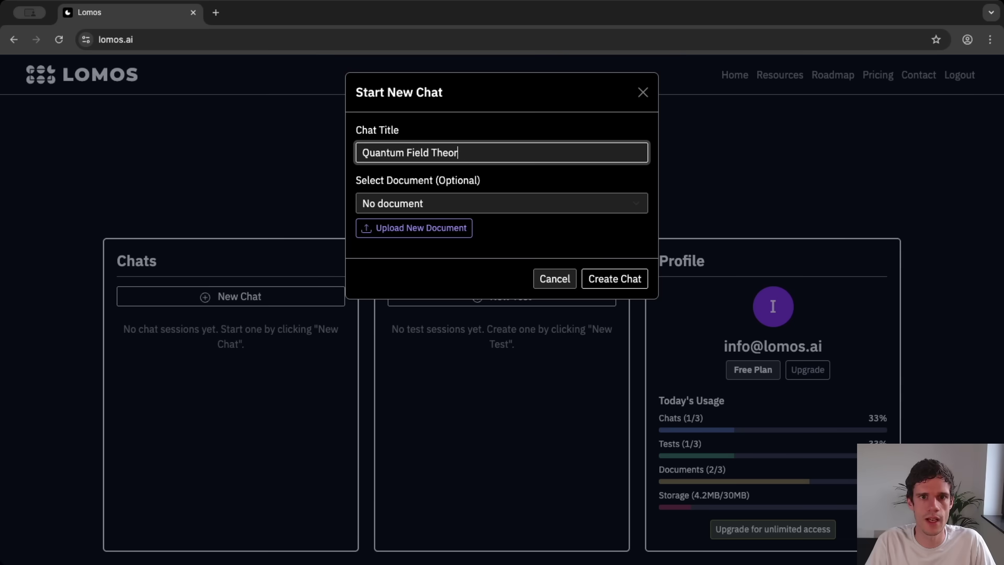
# Attach the Quantum Field Theory document and create the chat
pyautogui.click(447, 204)
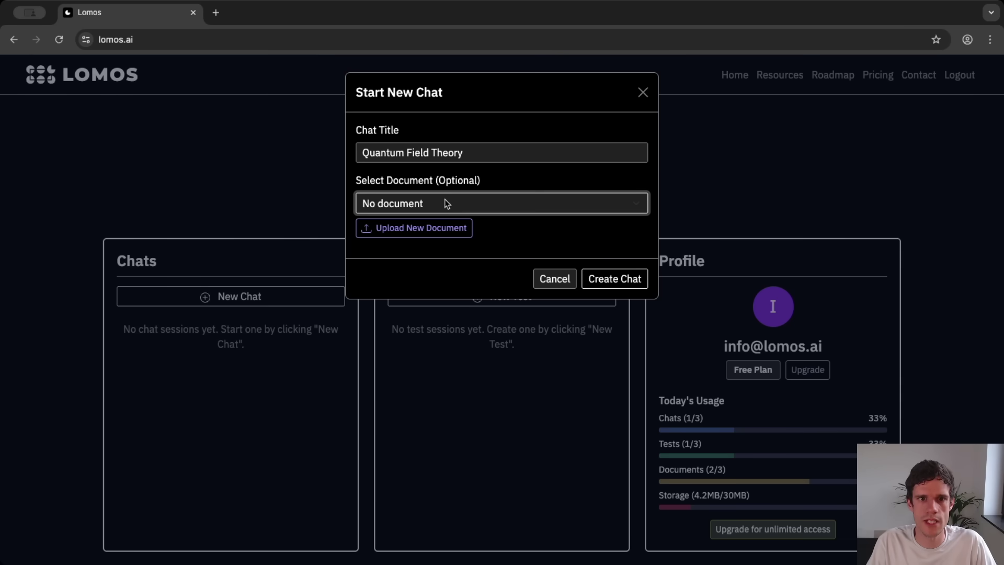
pyautogui.click(469, 215)
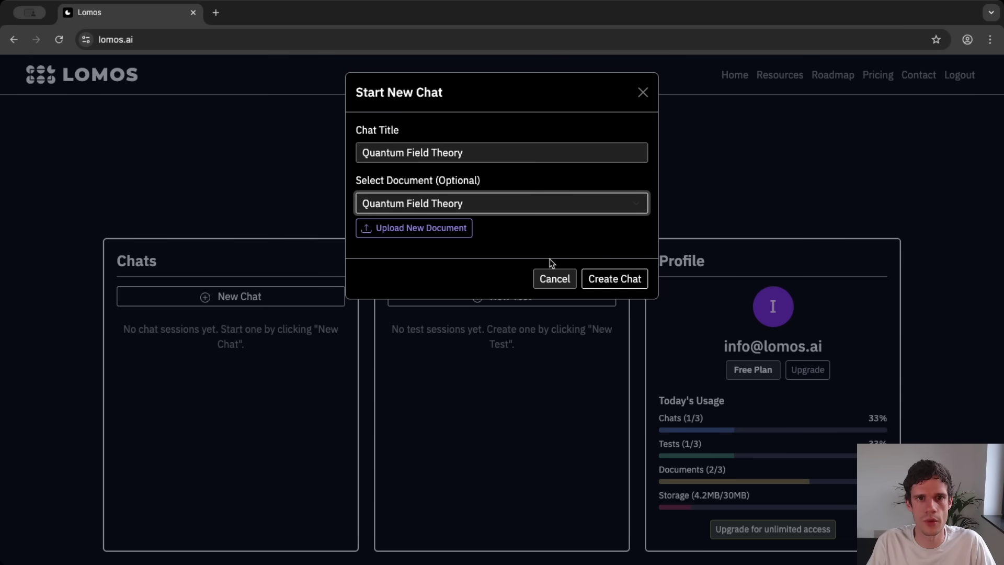
pyautogui.click(608, 278)
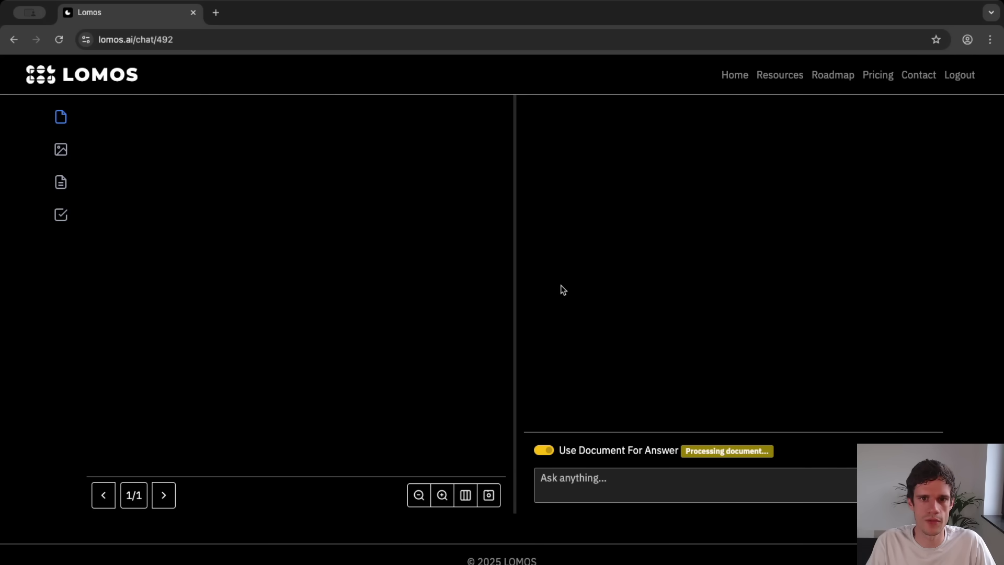
# Scroll through the 194-page notes and drag the divider right to widen the document pane
pyautogui.scroll(-10, 321, 343)
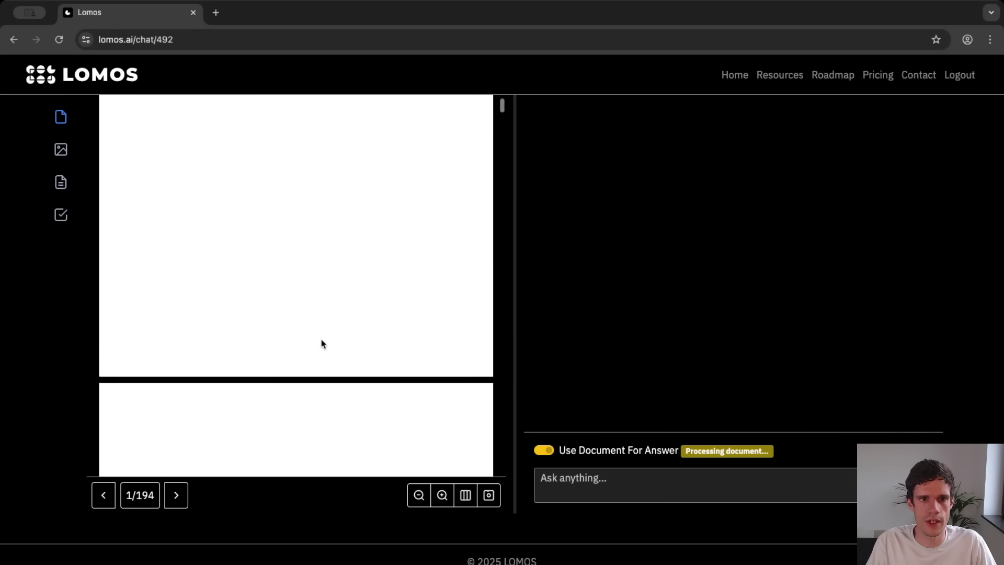
pyautogui.scroll(-20, 321, 343)
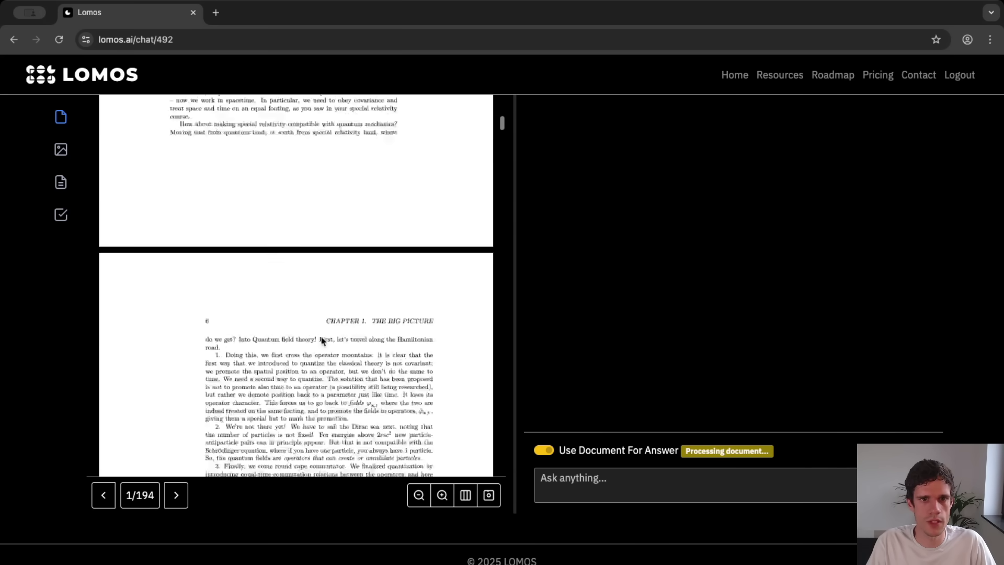
pyautogui.scroll(-20, 321, 342)
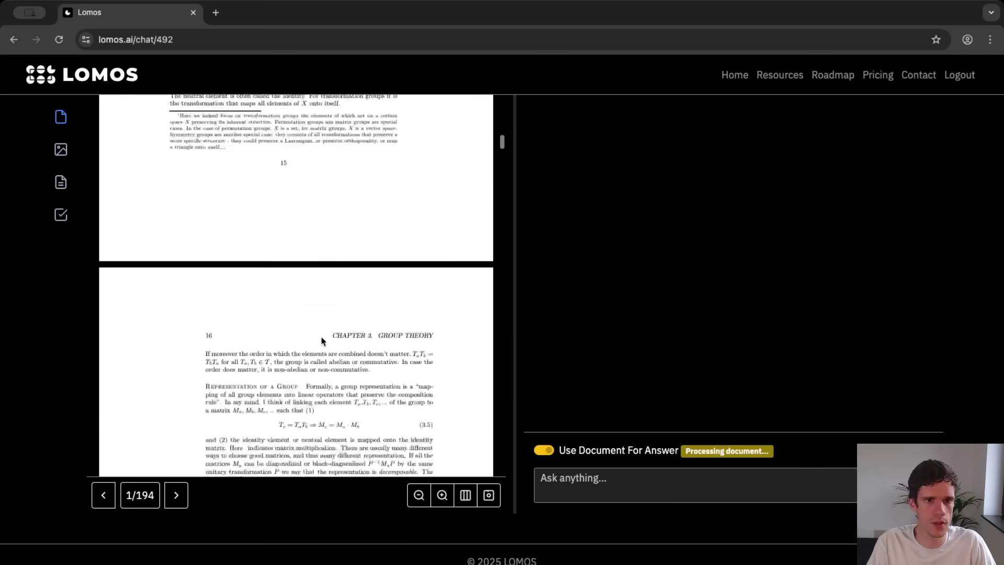
pyautogui.scroll(20, 322, 338)
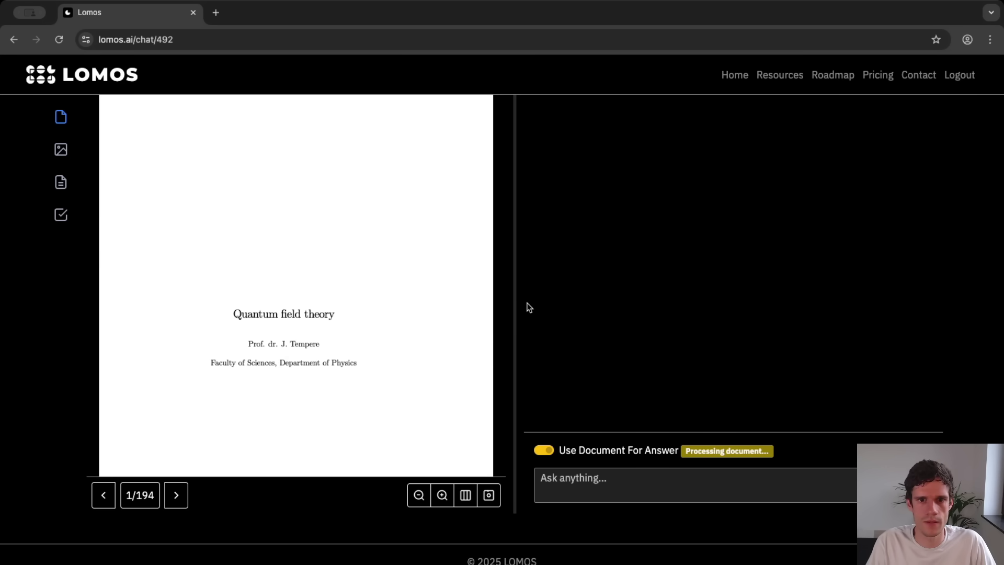
pyautogui.moveTo(515, 305); pyautogui.dragTo(658, 446)
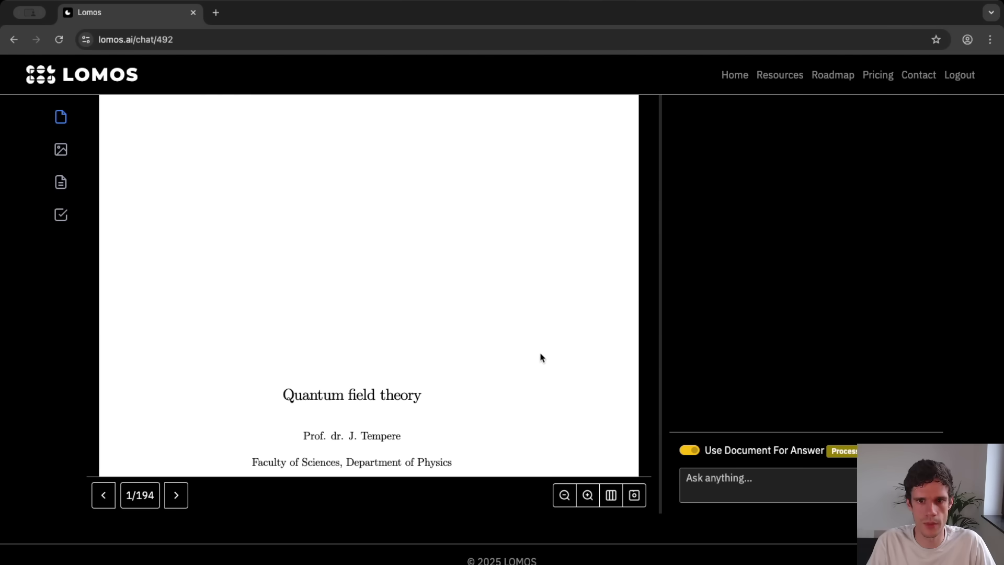
pyautogui.moveTo(657, 284); pyautogui.dragTo(711, 283)
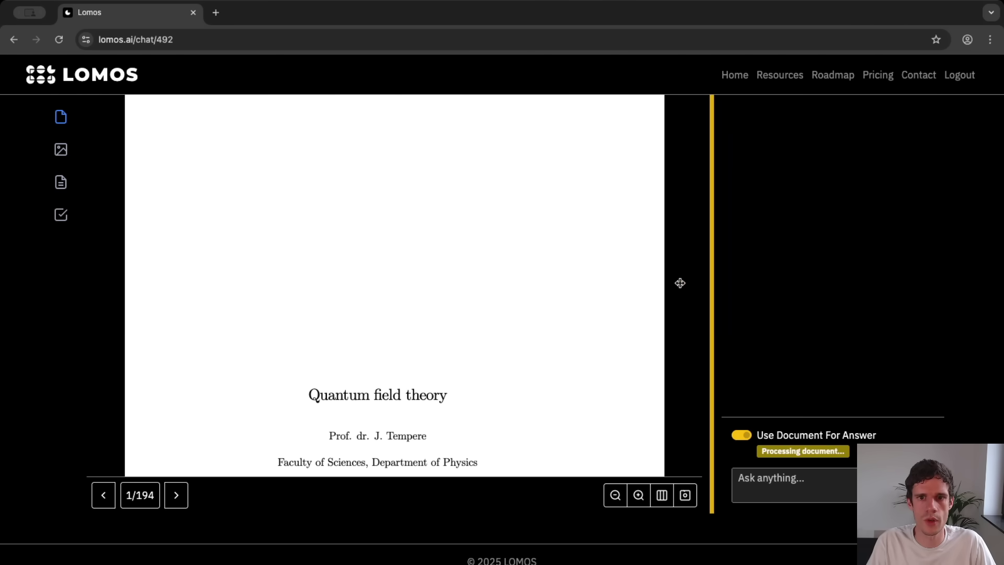
pyautogui.scroll(-15, 510, 345)
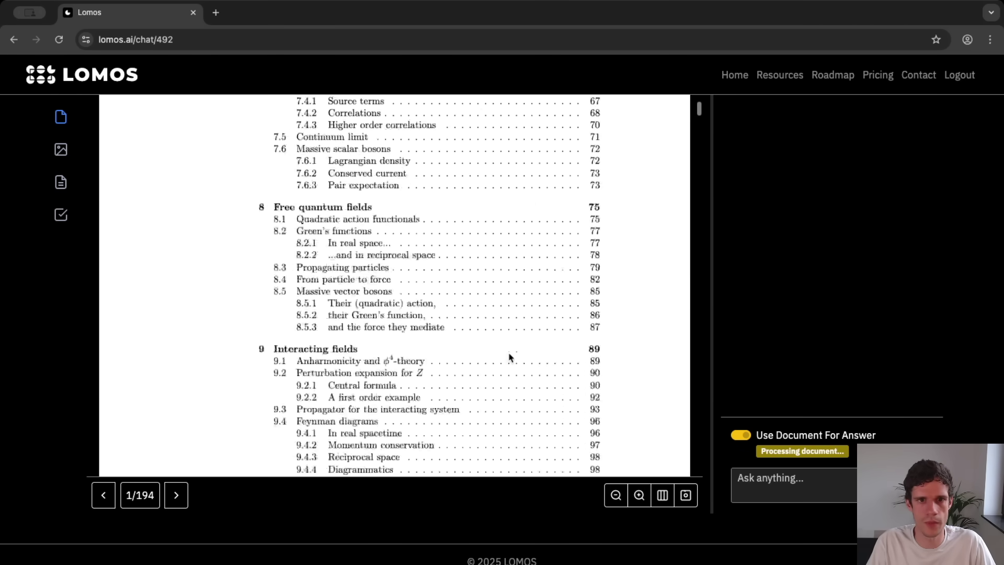
pyautogui.scroll(-15, 511, 362)
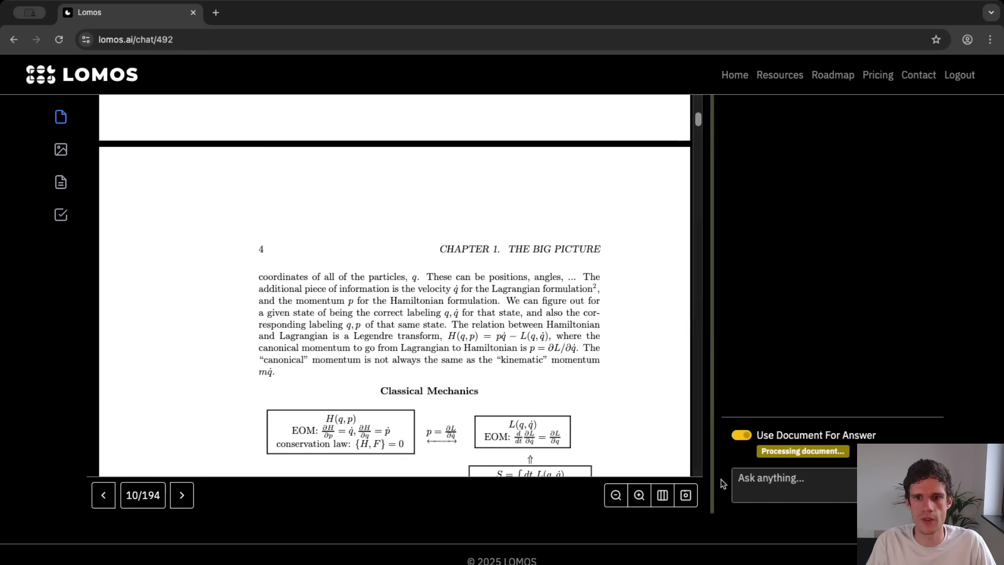
# Send the message 'Hi' in the Quantum Field Theory chat
pyautogui.click(753, 485)
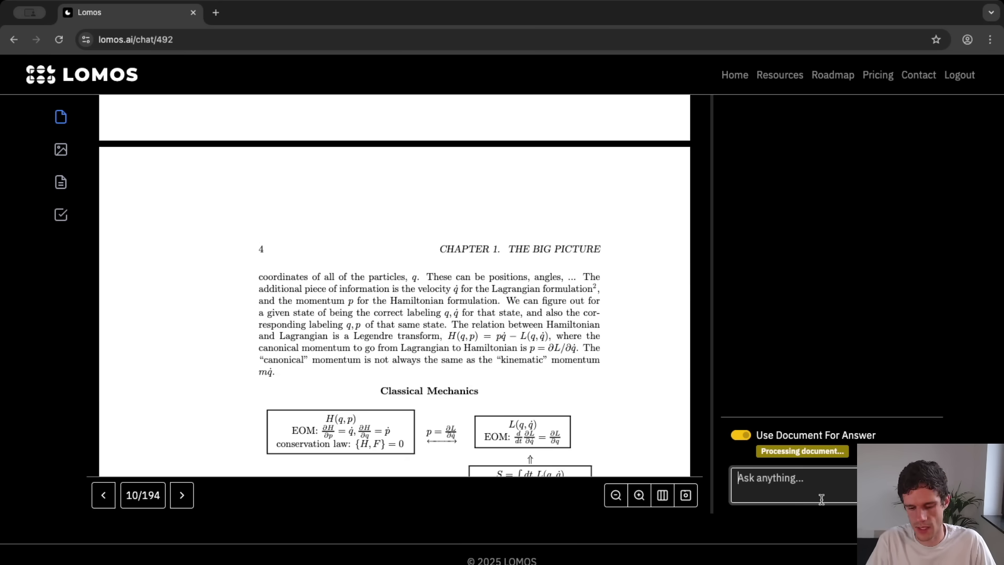
pyautogui.write('Hi')
pyautogui.press('Return')
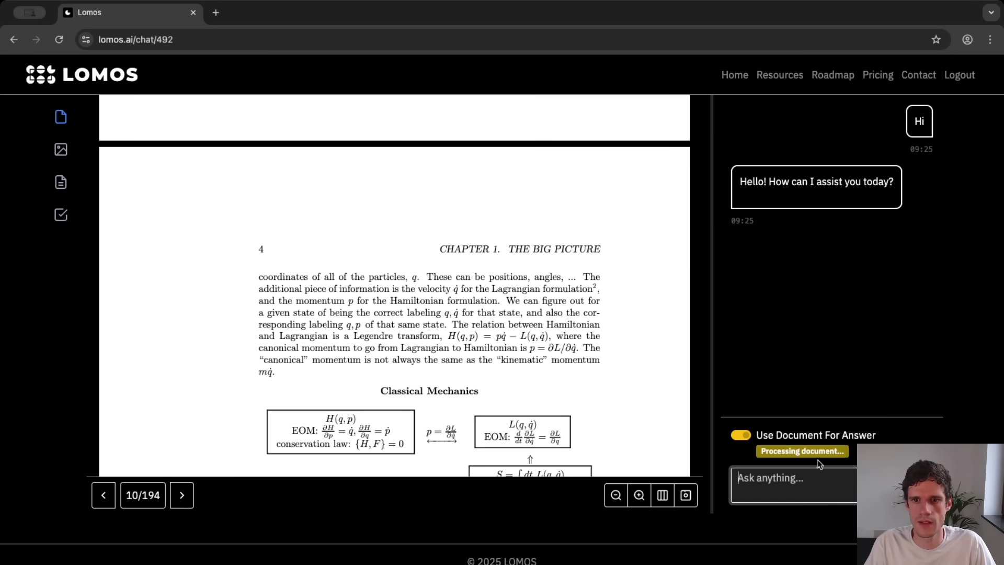
# Confirm the document is Ready in Resources, then reopen the Quantum Field Theory chat from the dashboard
pyautogui.click(780, 75)
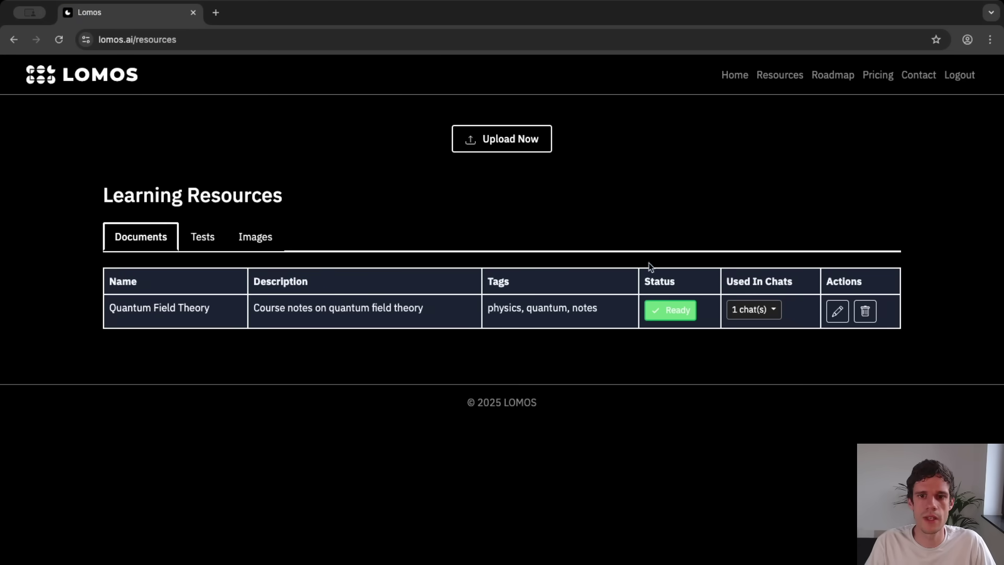
pyautogui.click(733, 75)
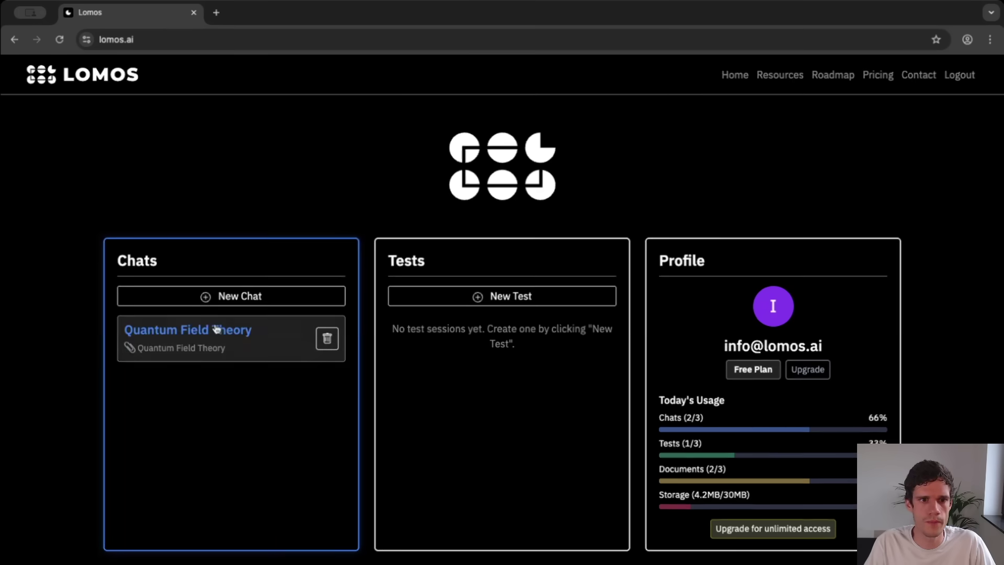
pyautogui.click(218, 329)
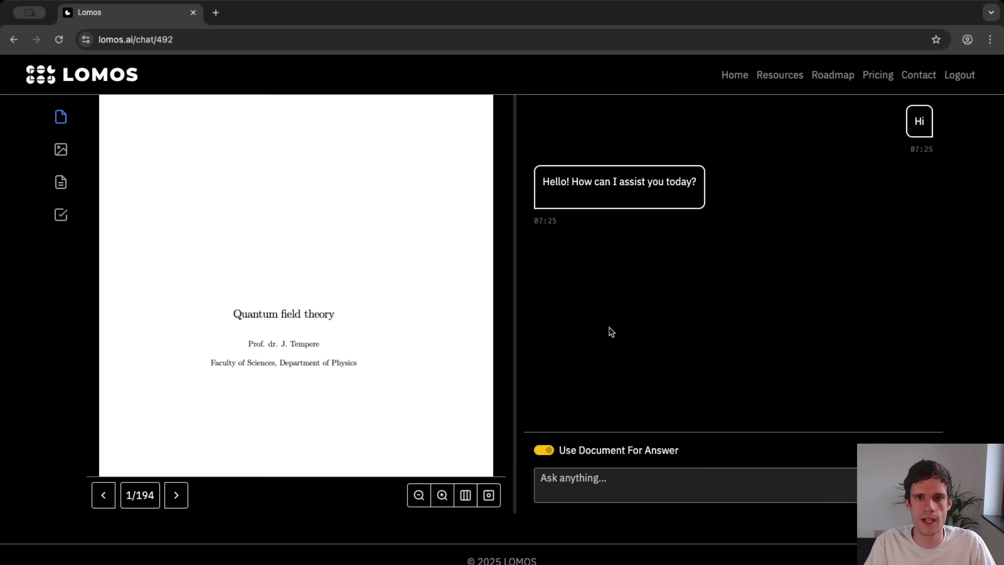
# Widen the document pane again and switch off Use Document For Answer
pyautogui.moveTo(513, 329); pyautogui.dragTo(656, 307)
pyautogui.scroll(-5, 642, 338)
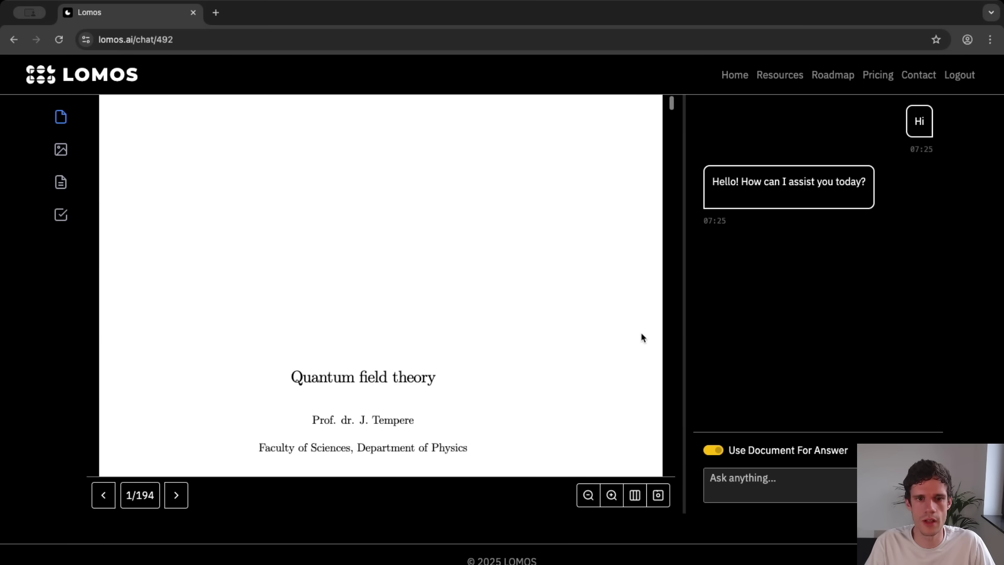
pyautogui.scroll(6, 642, 337)
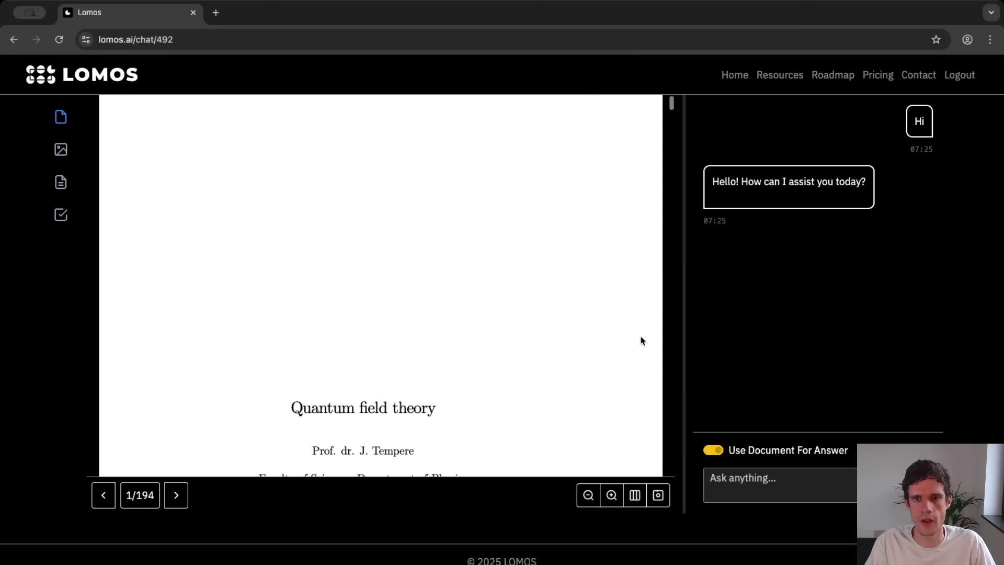
pyautogui.click(722, 472)
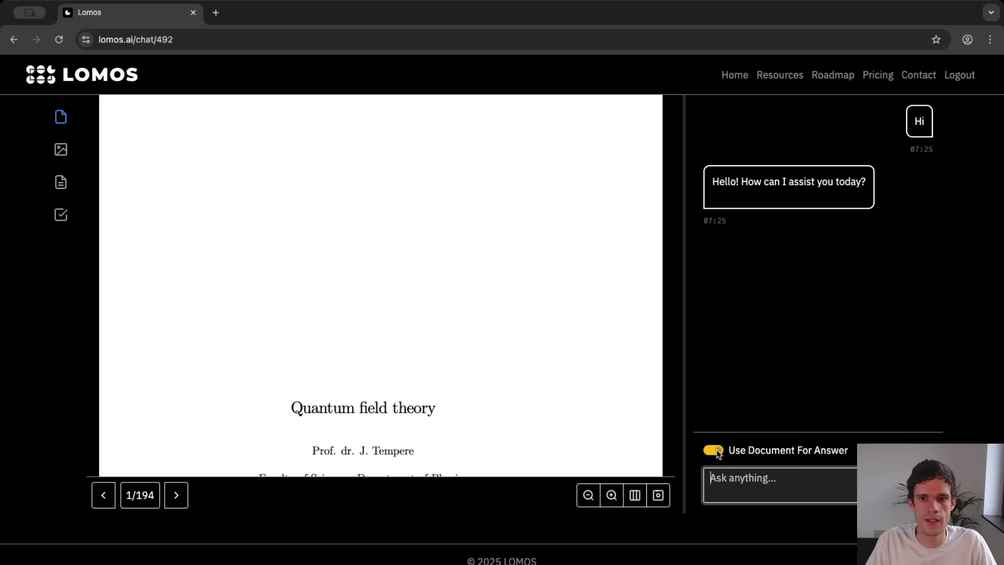
pyautogui.click(716, 451)
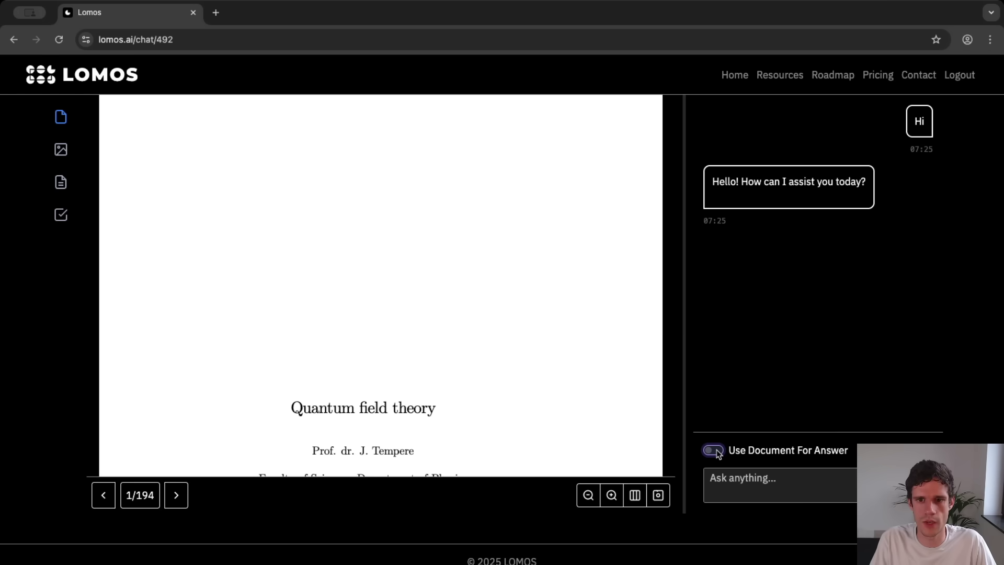
# Re-enable document answers and ask for the document's chapters and their corresponding pages
pyautogui.click(718, 451)
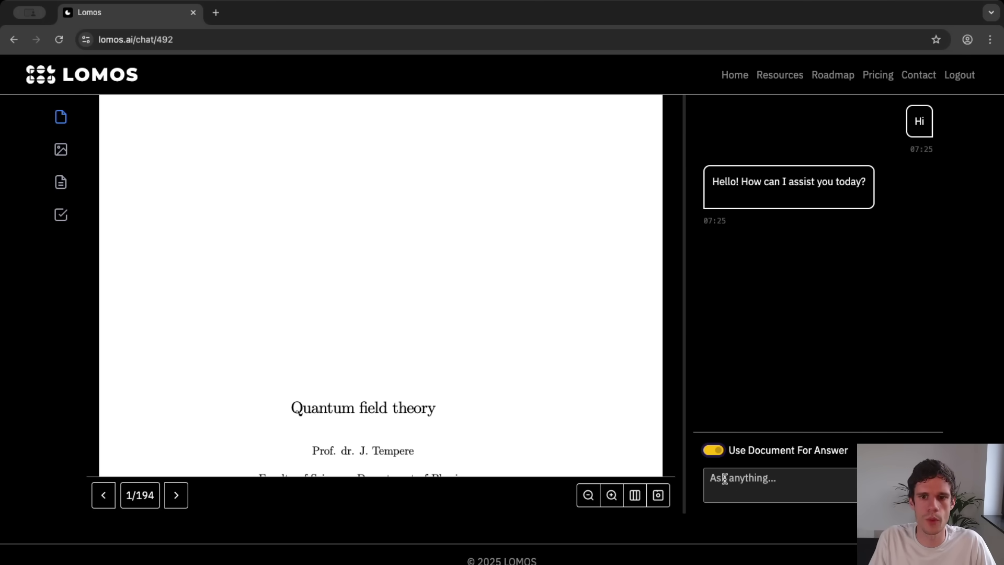
pyautogui.click(734, 487)
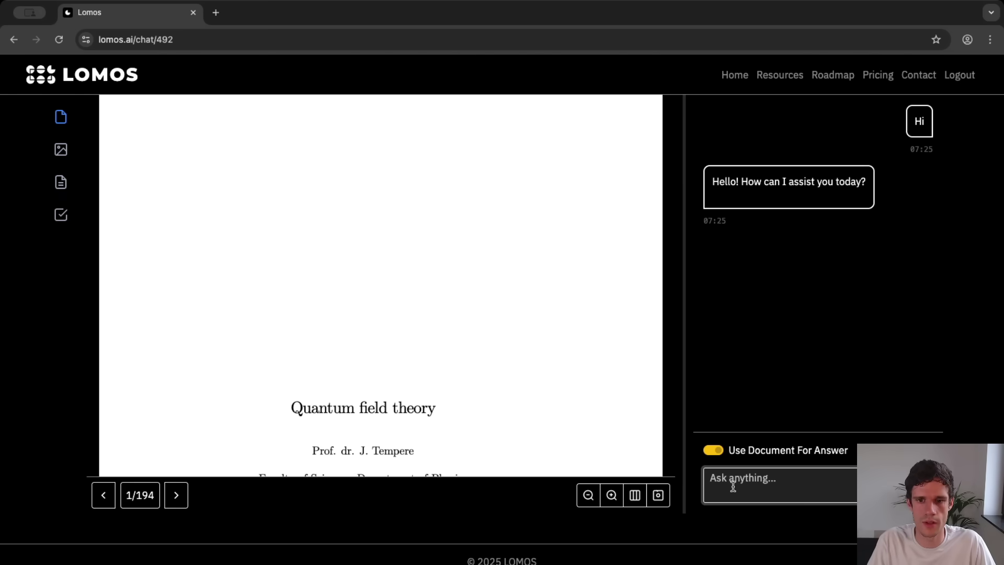
pyautogui.write('What are ')
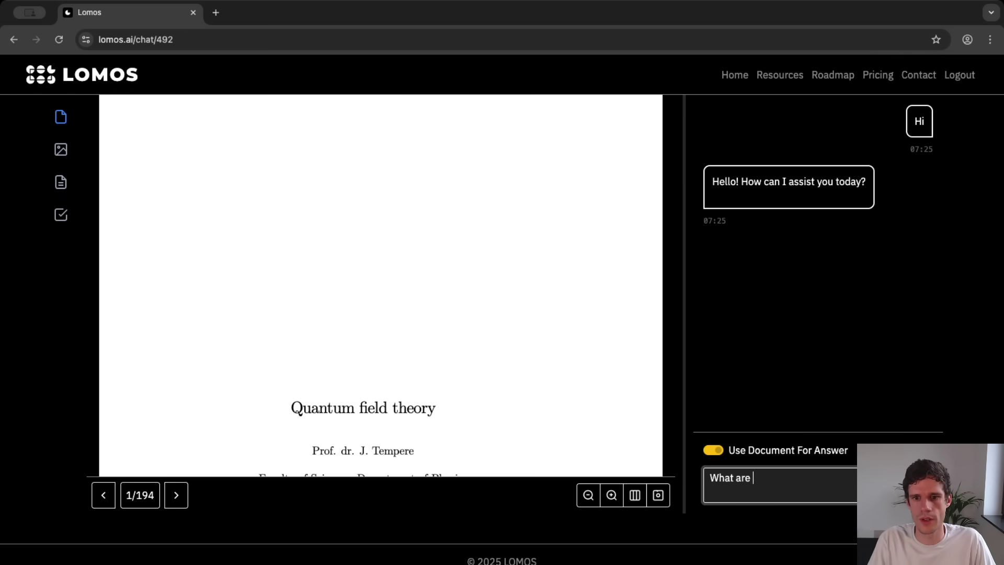
pyautogui.write('the chapters in this ')
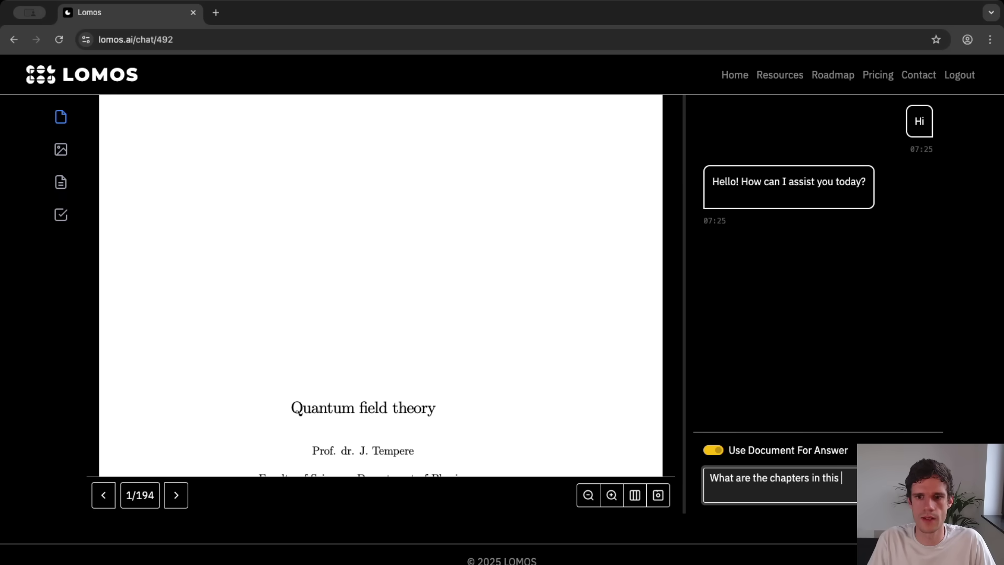
pyautogui.write('document and')
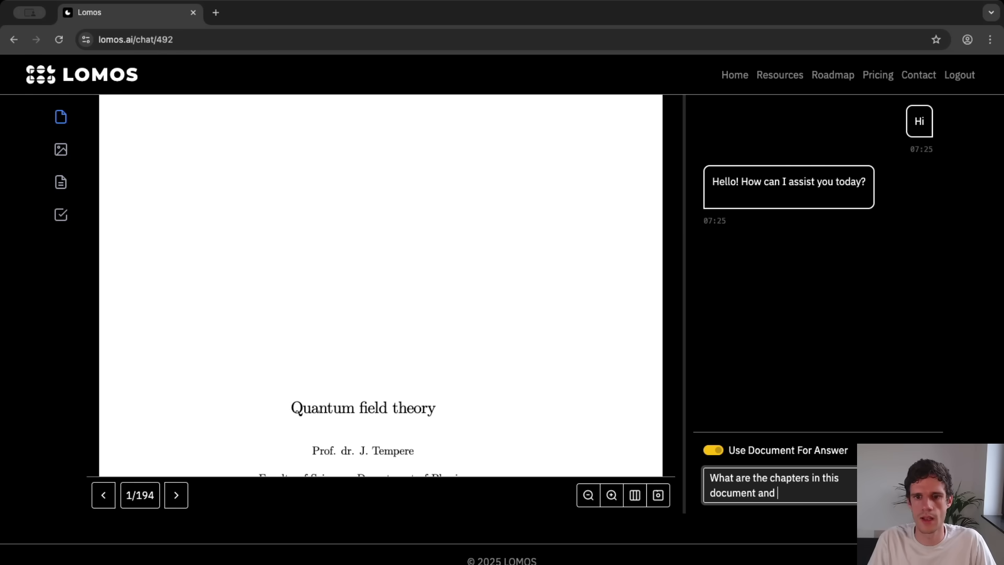
pyautogui.write(' their coreposn')
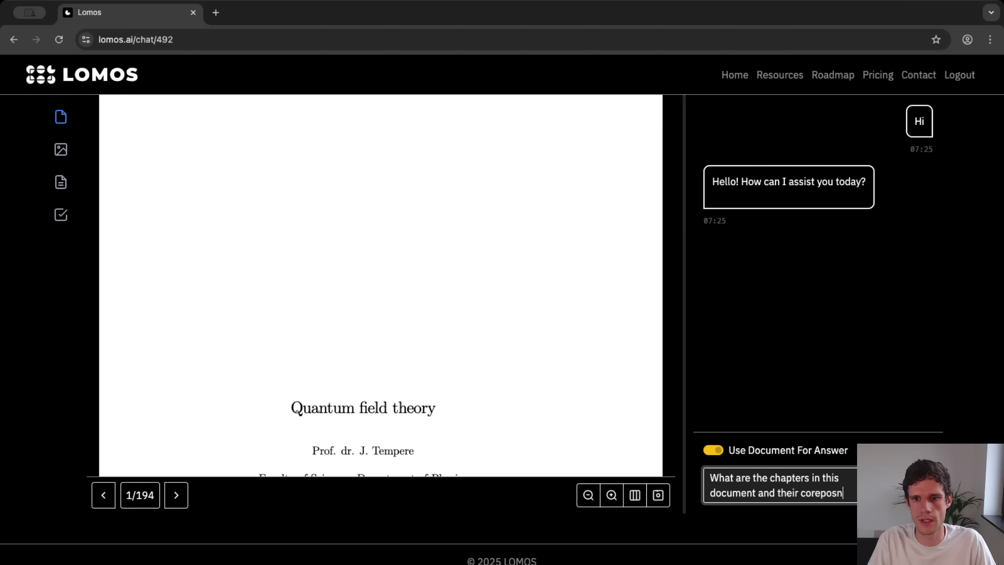
pyautogui.write('sponding pages?')
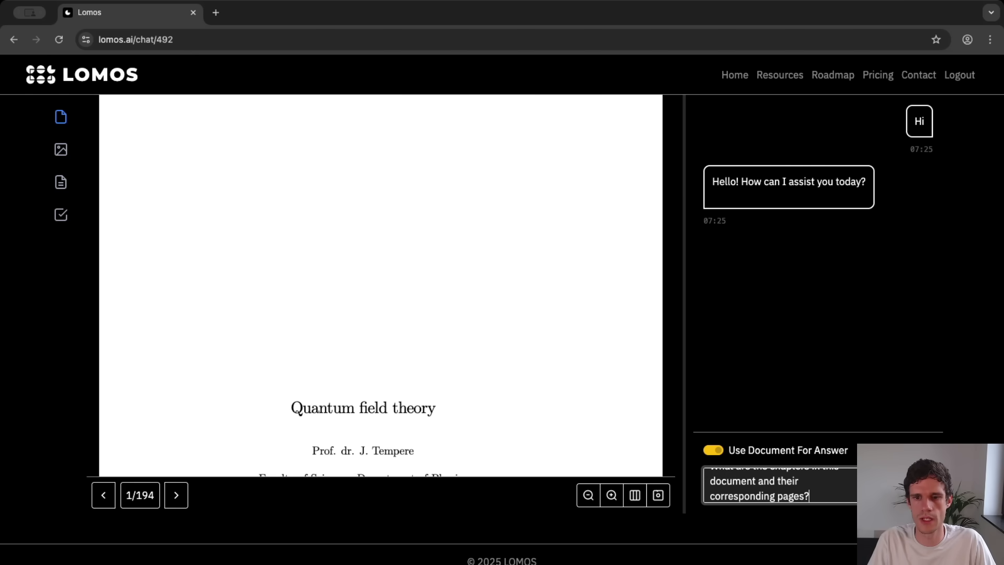
pyautogui.press('Return')
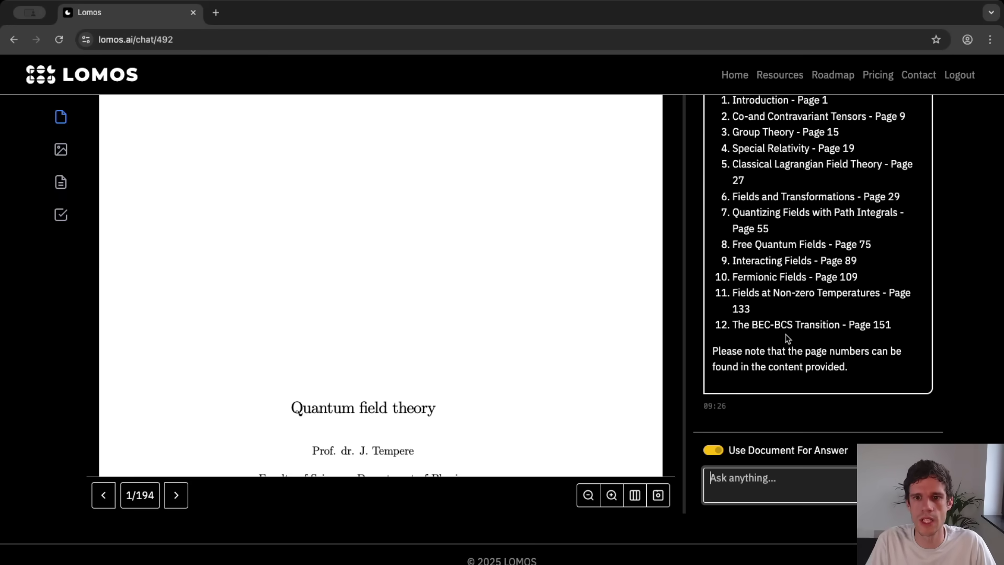
pyautogui.scroll(3, 787, 334)
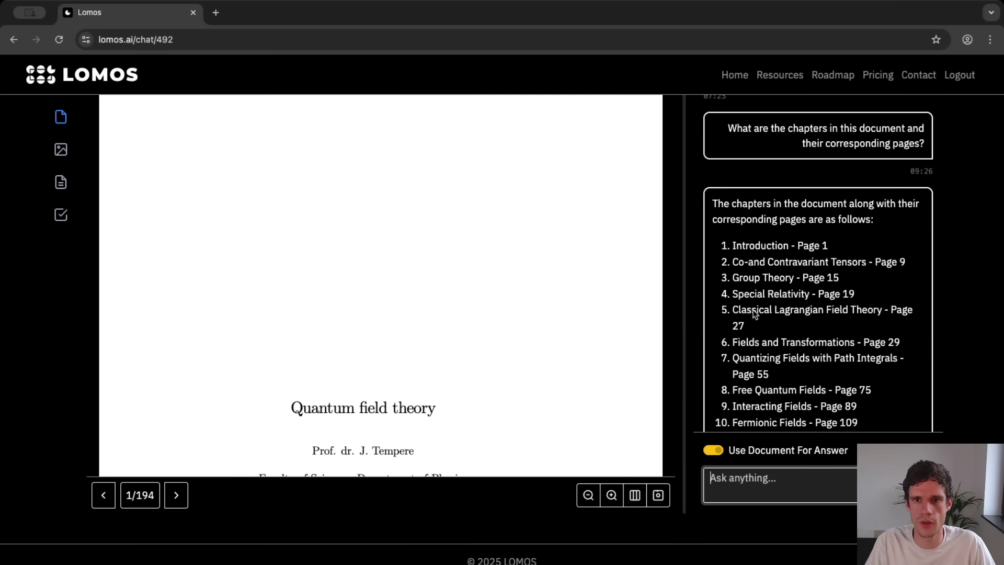
# Scroll the notes PDF past the contents and chapters to the page 29 mass-and-springs diagram
pyautogui.scroll(-2, 767, 320)
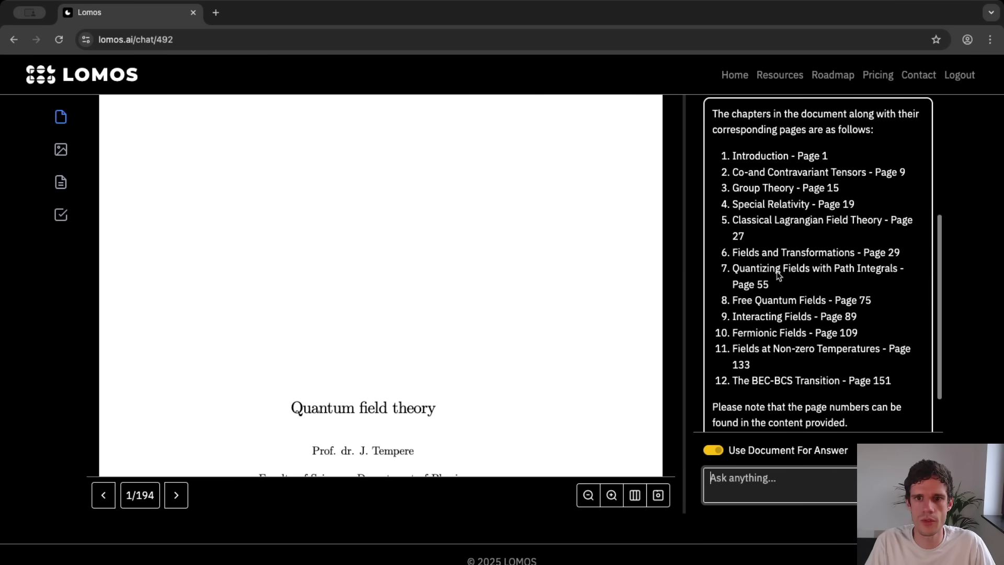
pyautogui.scroll(-1, 778, 275)
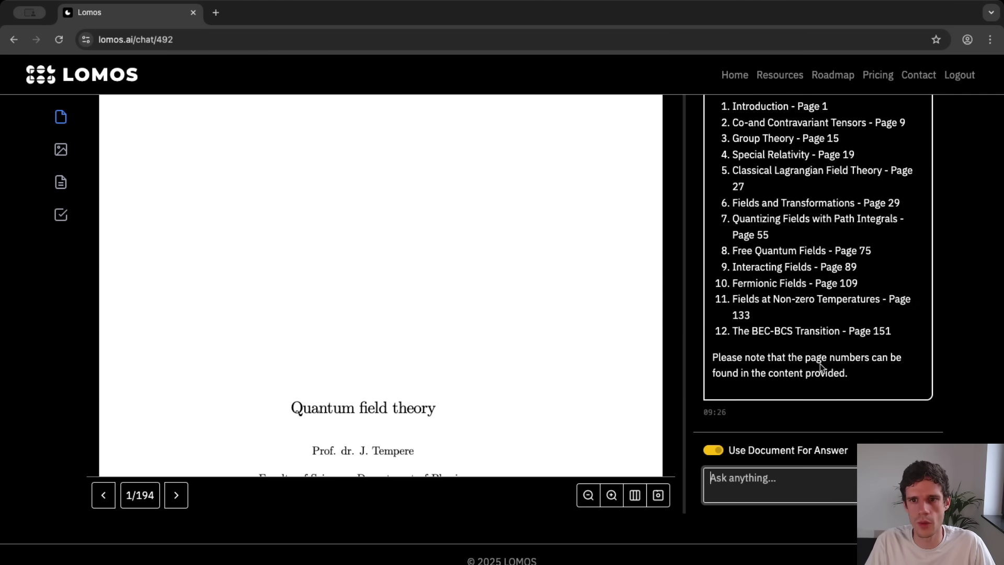
pyautogui.scroll(-8, 501, 371)
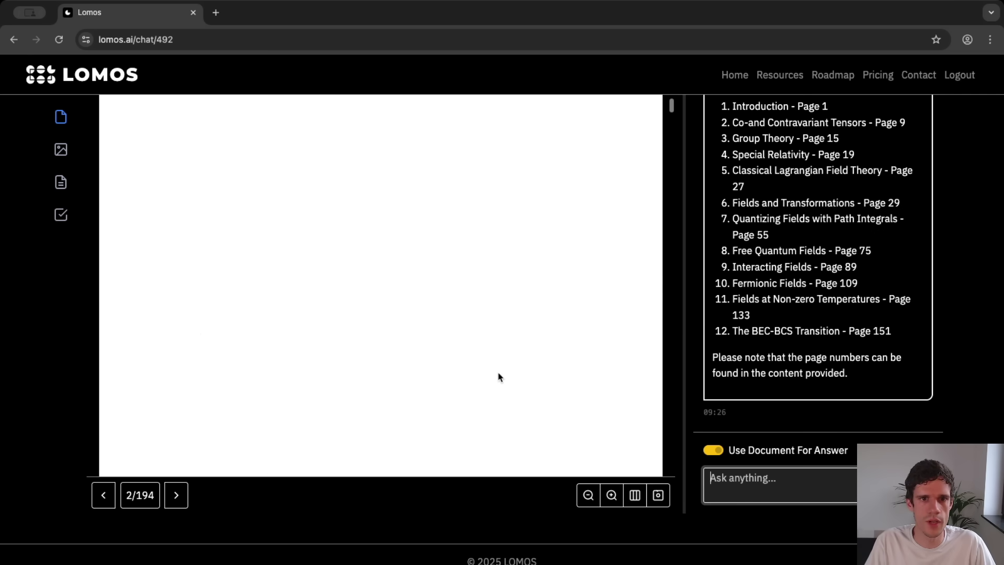
pyautogui.scroll(-10, 499, 376)
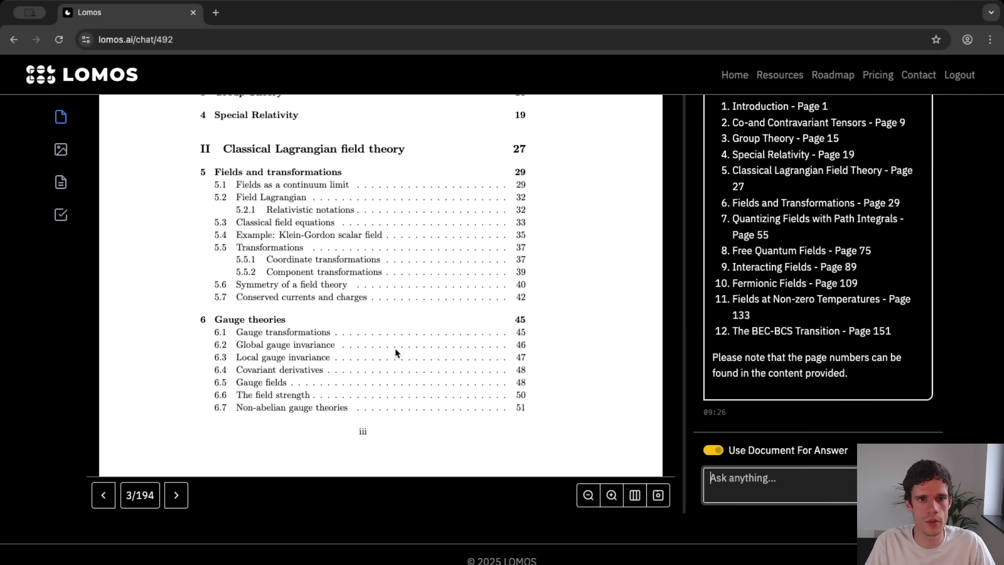
pyautogui.scroll(-8, 395, 352)
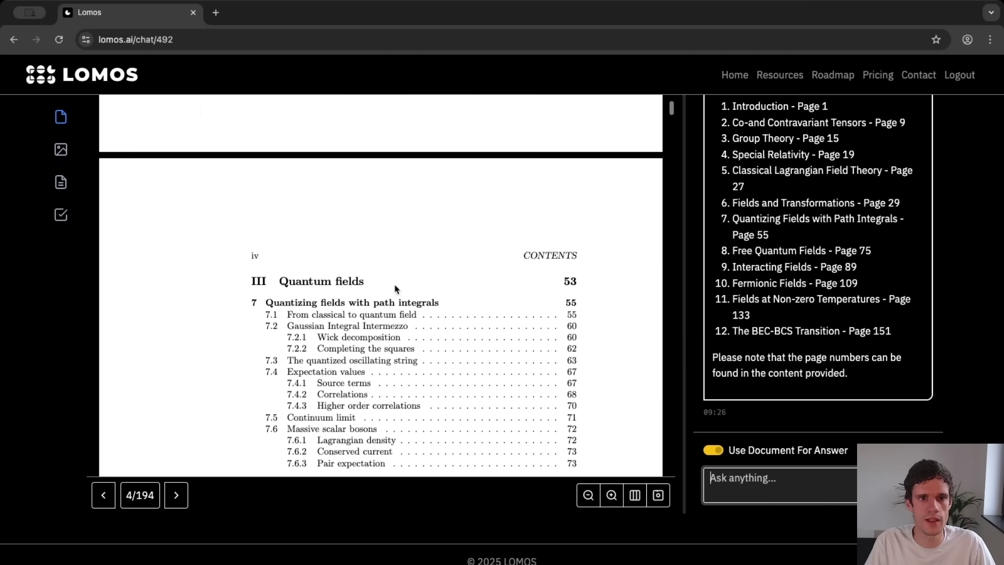
pyautogui.scroll(-12, 395, 288)
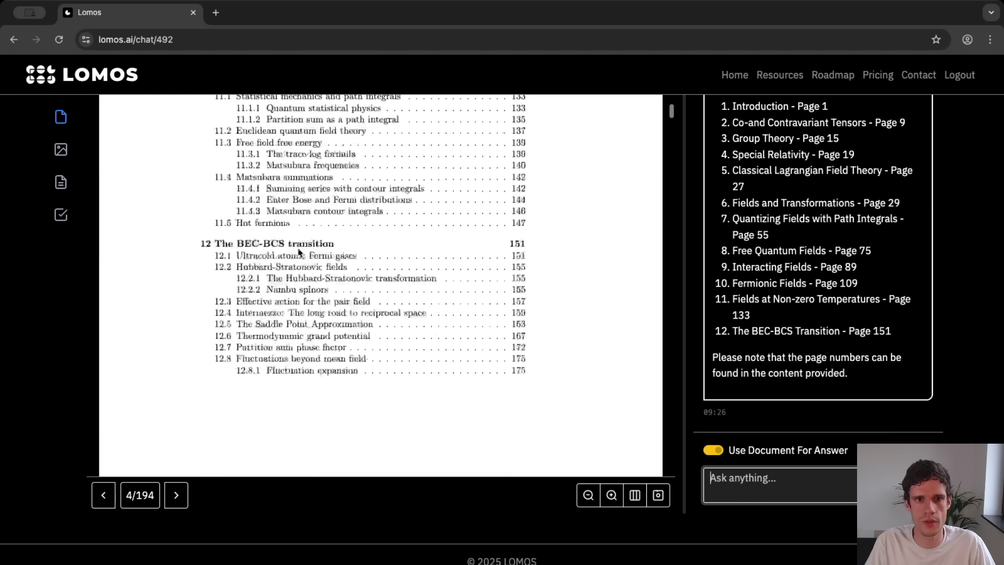
pyautogui.scroll(-20, 298, 253)
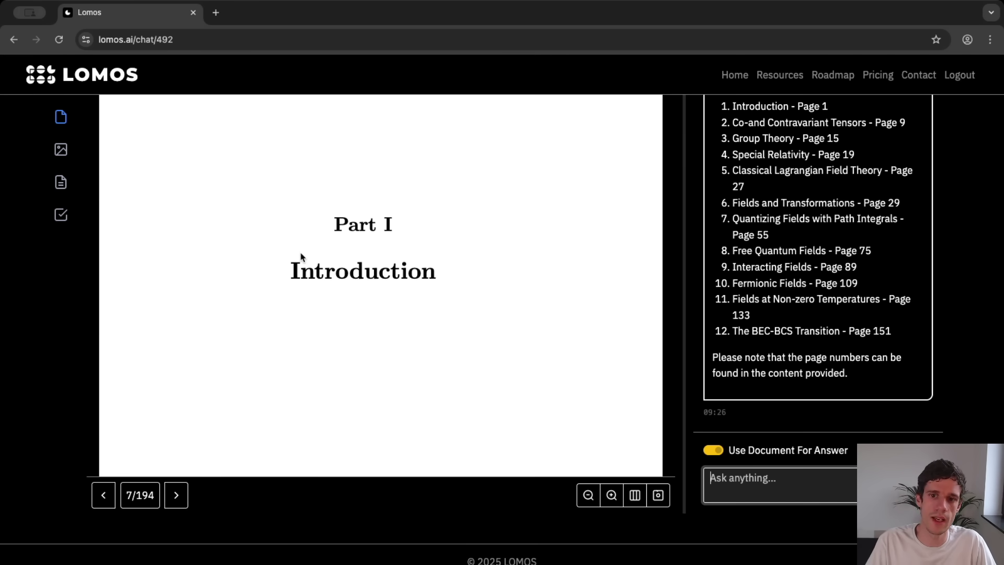
pyautogui.scroll(-10, 318, 287)
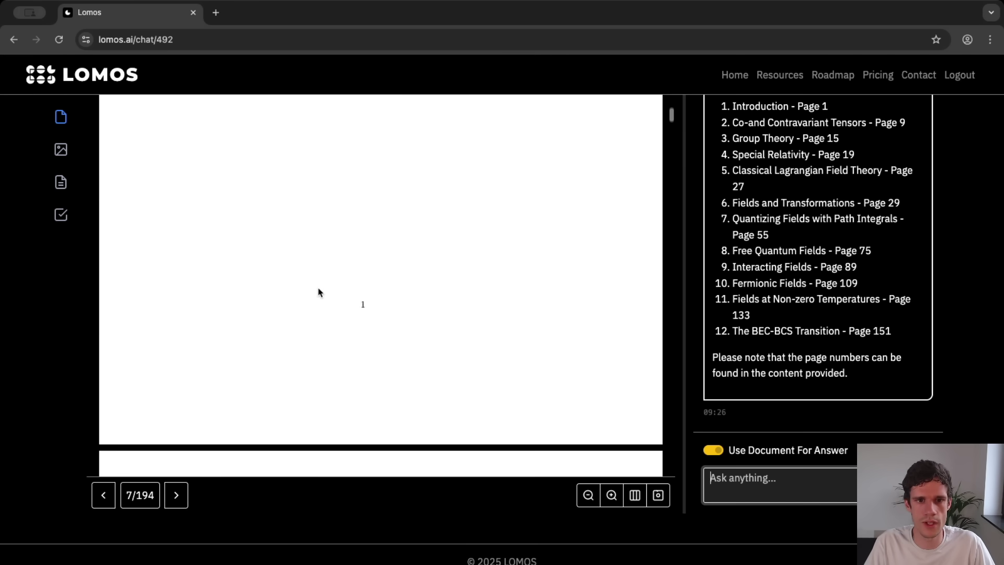
pyautogui.scroll(-20, 321, 301)
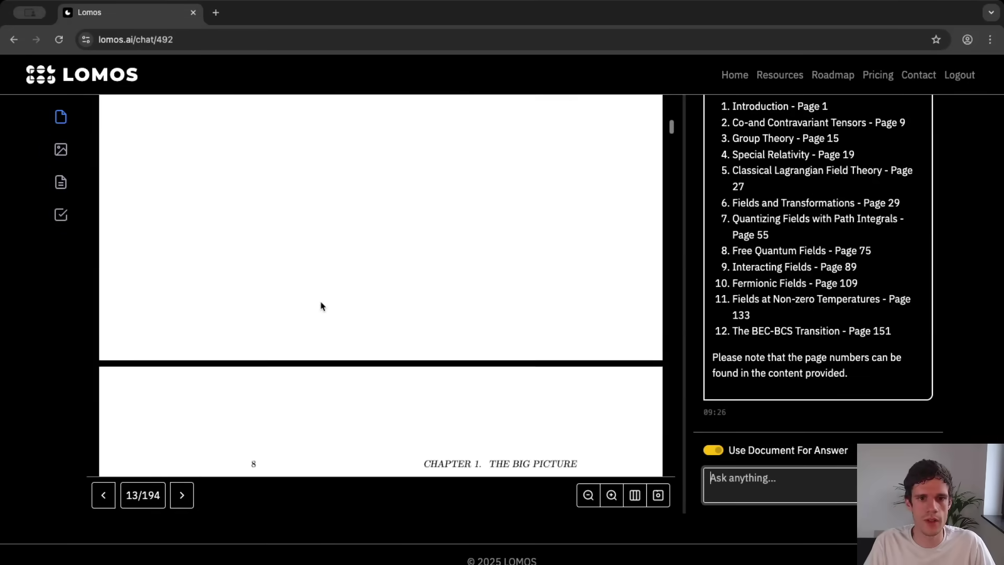
pyautogui.scroll(-10, 321, 306)
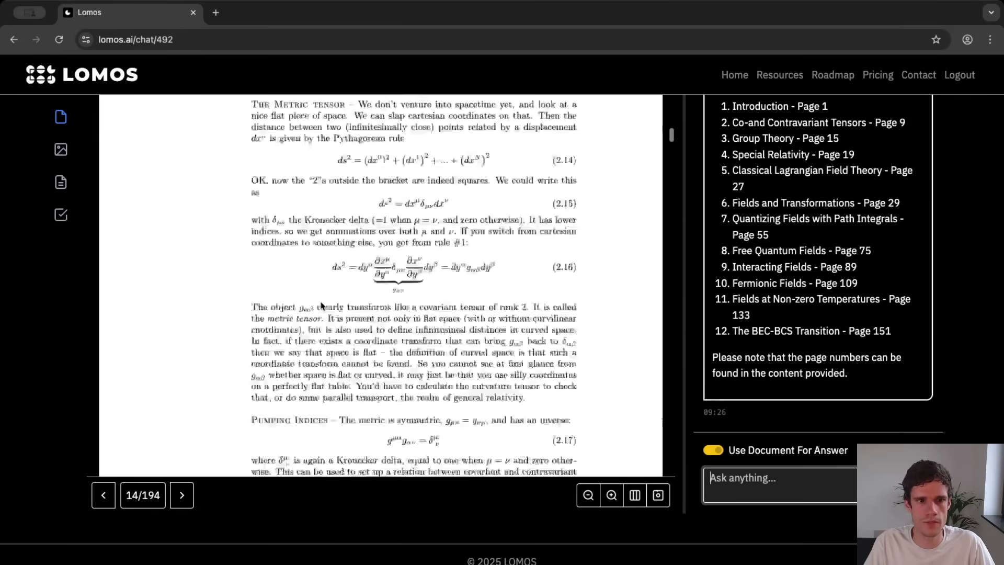
pyautogui.scroll(-20, 321, 306)
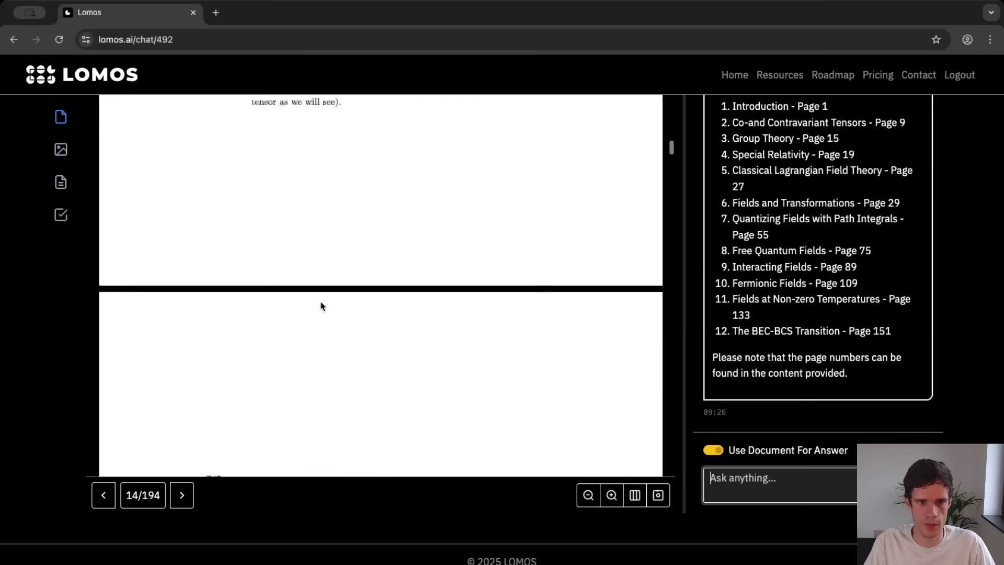
pyautogui.scroll(-20, 321, 306)
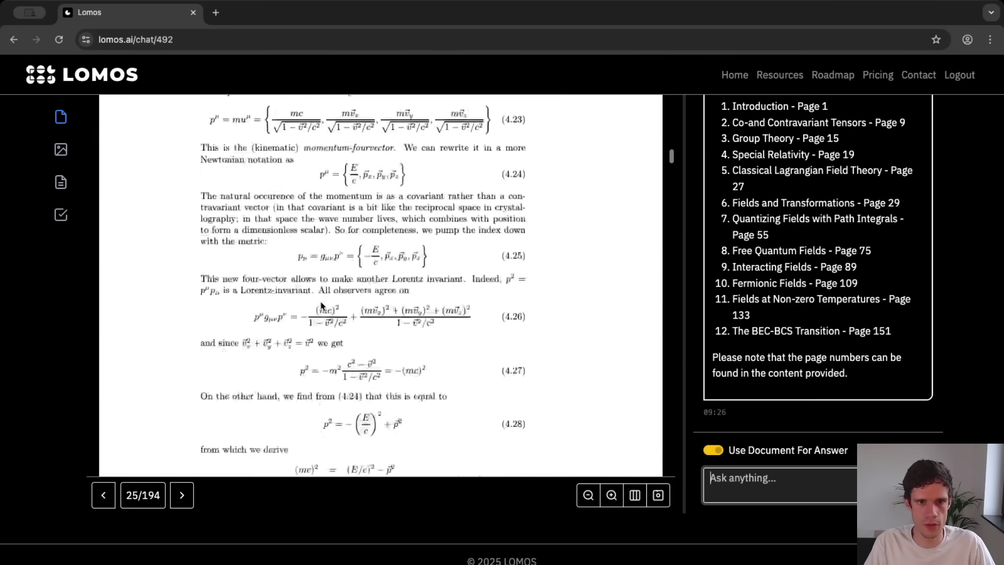
pyautogui.scroll(-20, 321, 306)
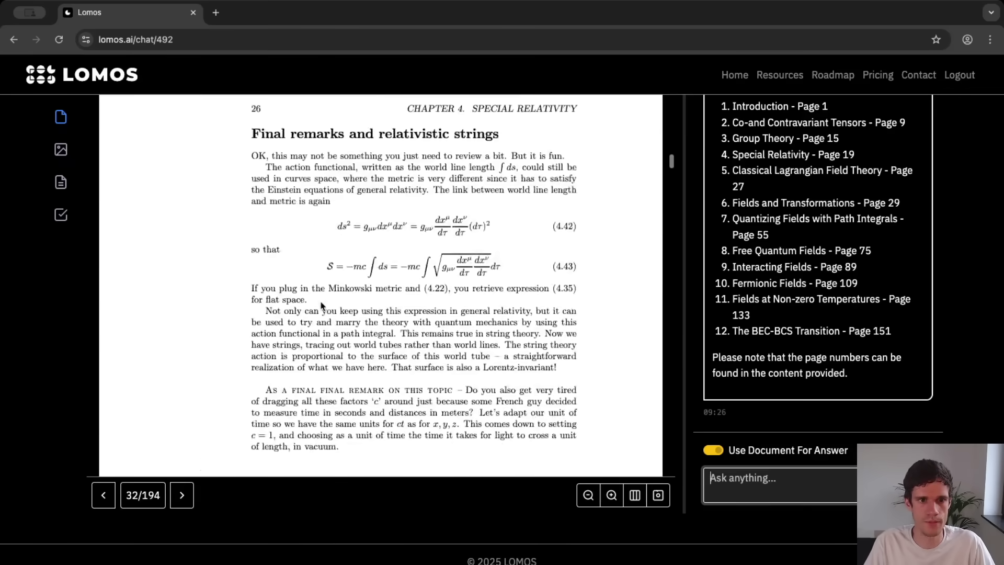
pyautogui.scroll(-10, 321, 306)
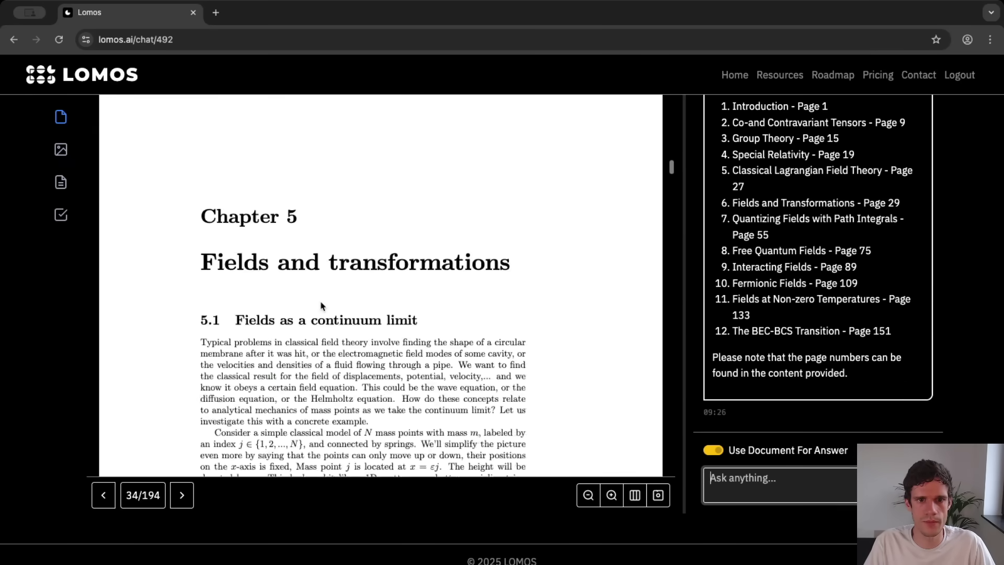
pyautogui.scroll(-8, 321, 306)
pyautogui.scroll(4, 321, 306)
pyautogui.scroll(-3, 321, 306)
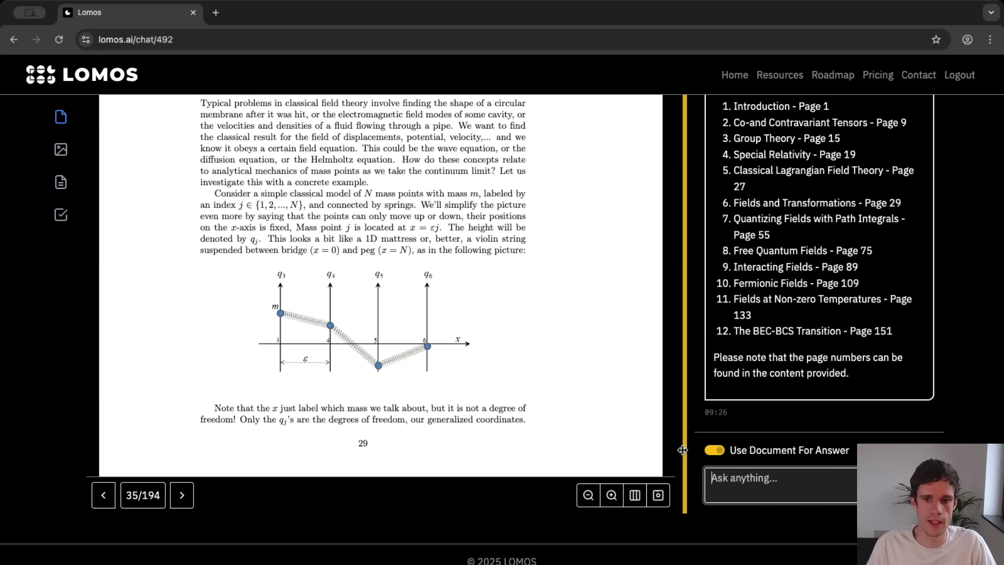
# Capture a screenshot of the page 29 mass-and-springs diagram into the chat
pyautogui.click(658, 497)
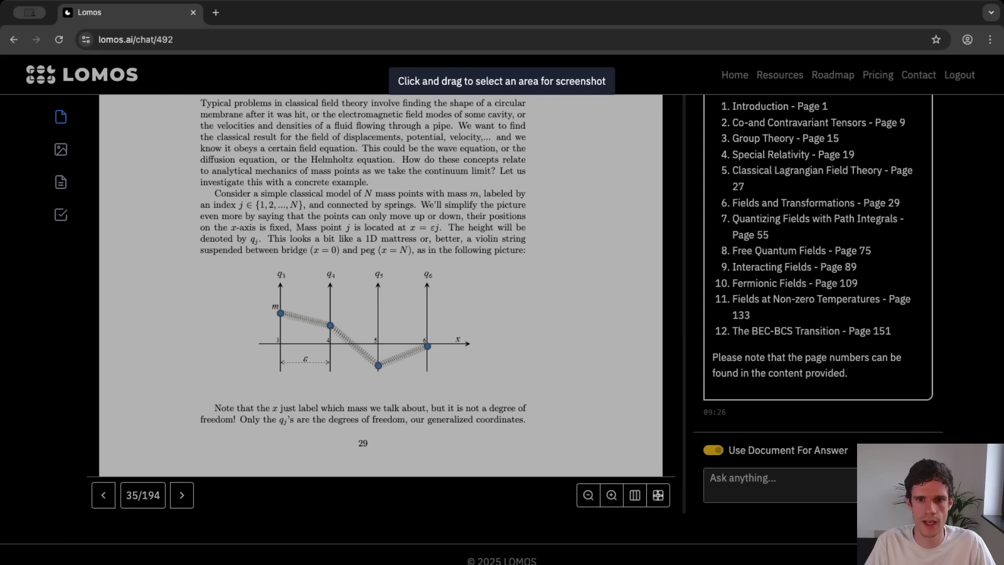
pyautogui.moveTo(255, 257); pyautogui.dragTo(487, 386)
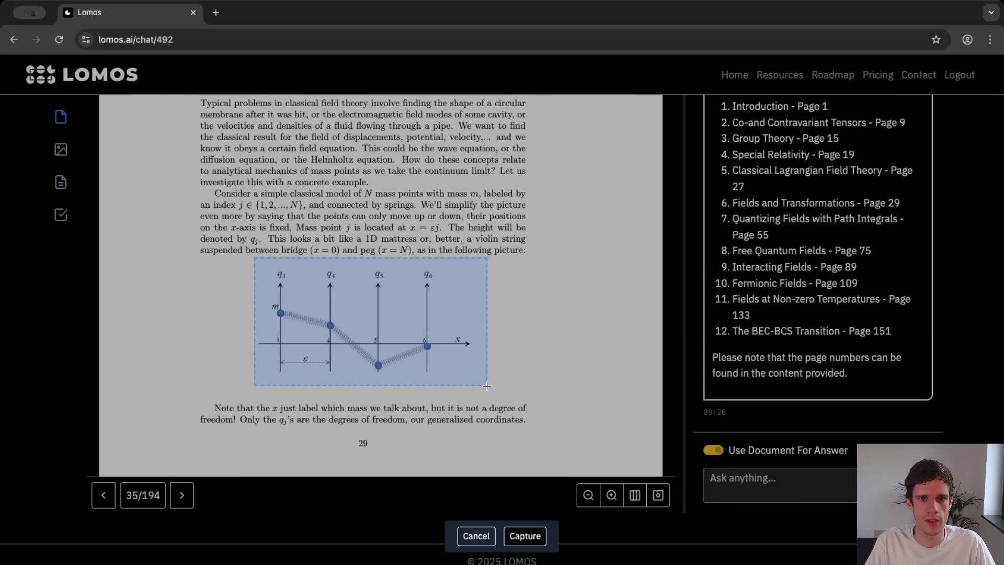
pyautogui.click(542, 539)
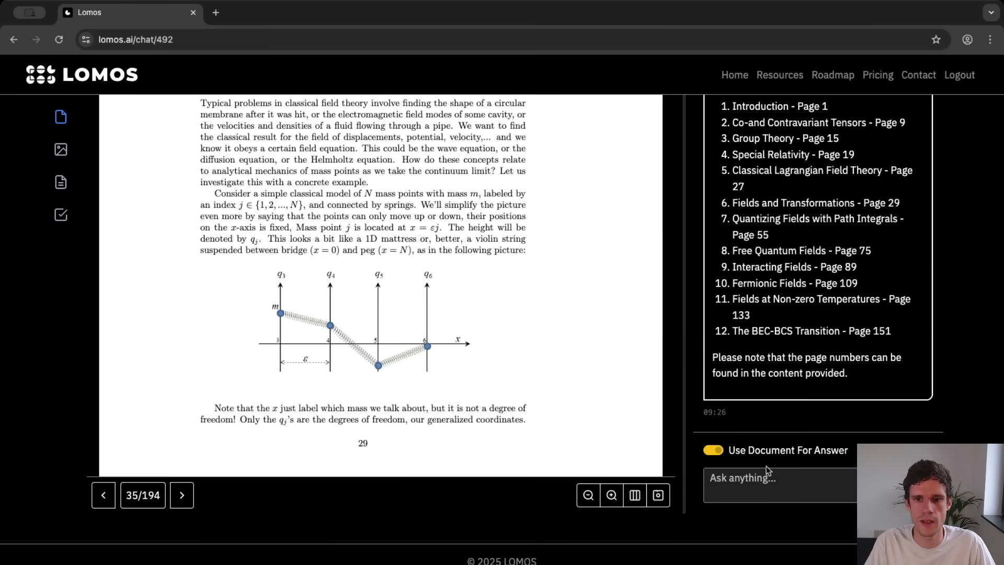
pyautogui.click(755, 482)
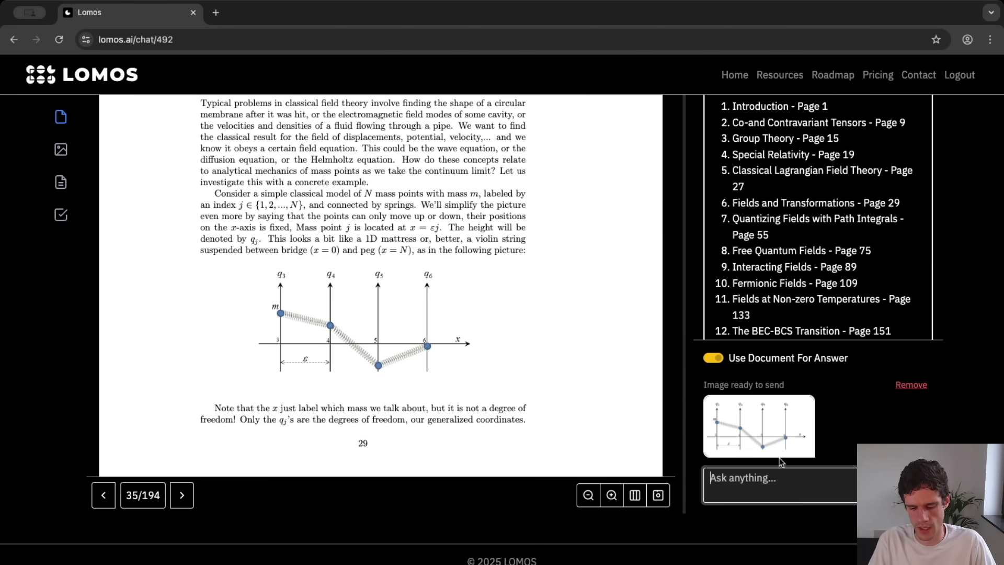
# Ask LOMOS to explain the diagram image and read its mass-spring system answer
pyautogui.write("I don't underst")
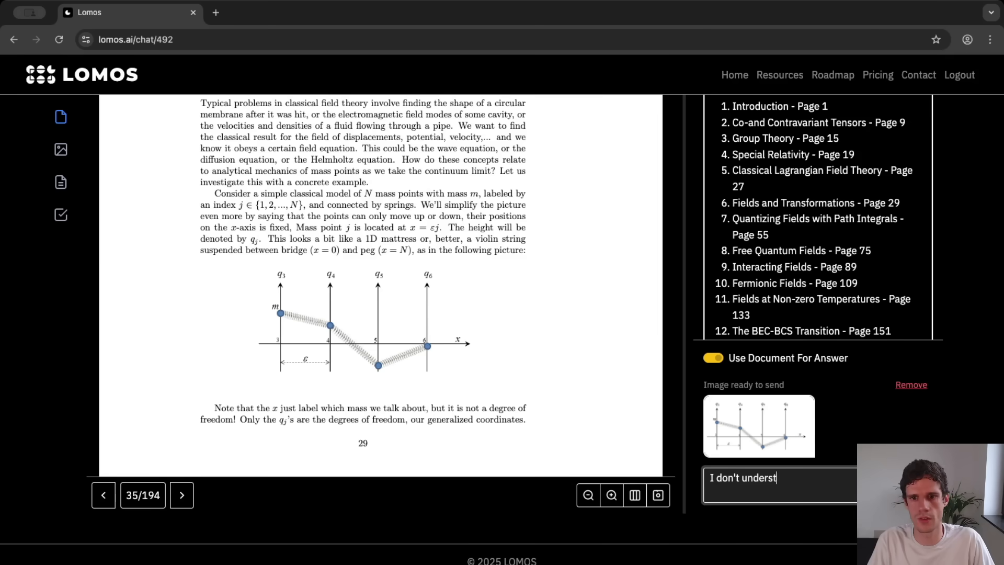
pyautogui.write('and this image, can you please ex')
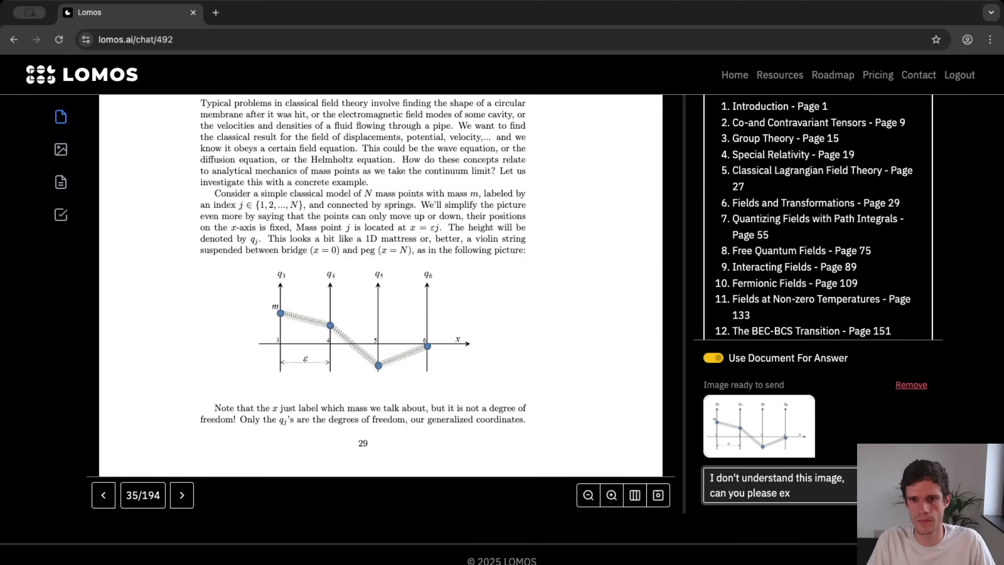
pyautogui.write('xplain?')
pyautogui.press('Return')
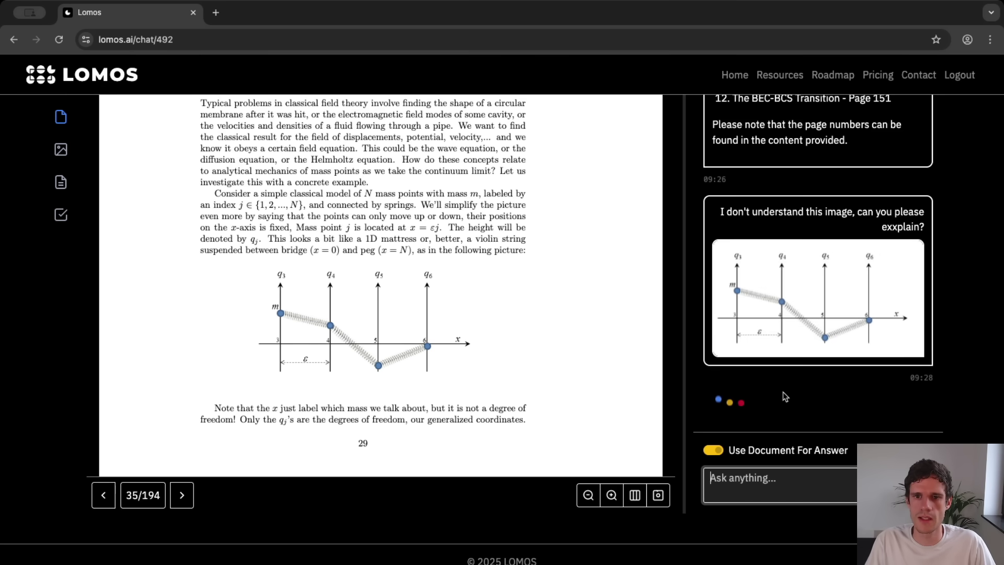
pyautogui.scroll(5, 788, 335)
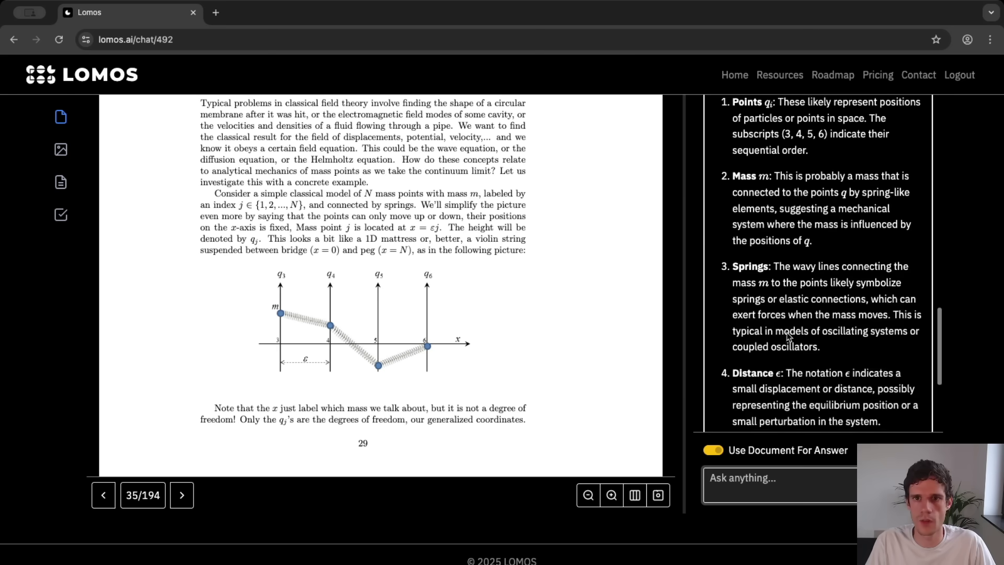
pyautogui.scroll(1, 788, 336)
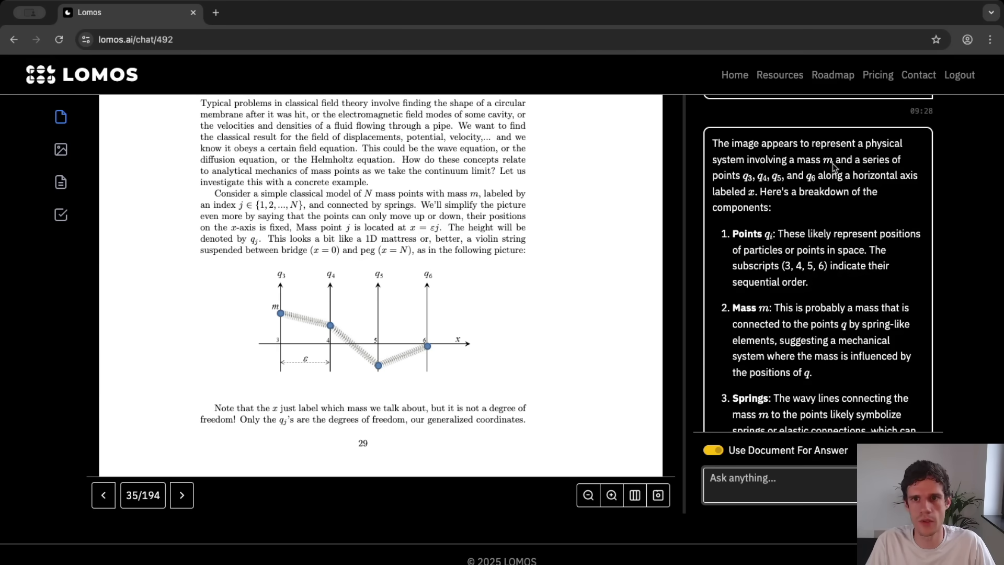
pyautogui.scroll(-6, 837, 338)
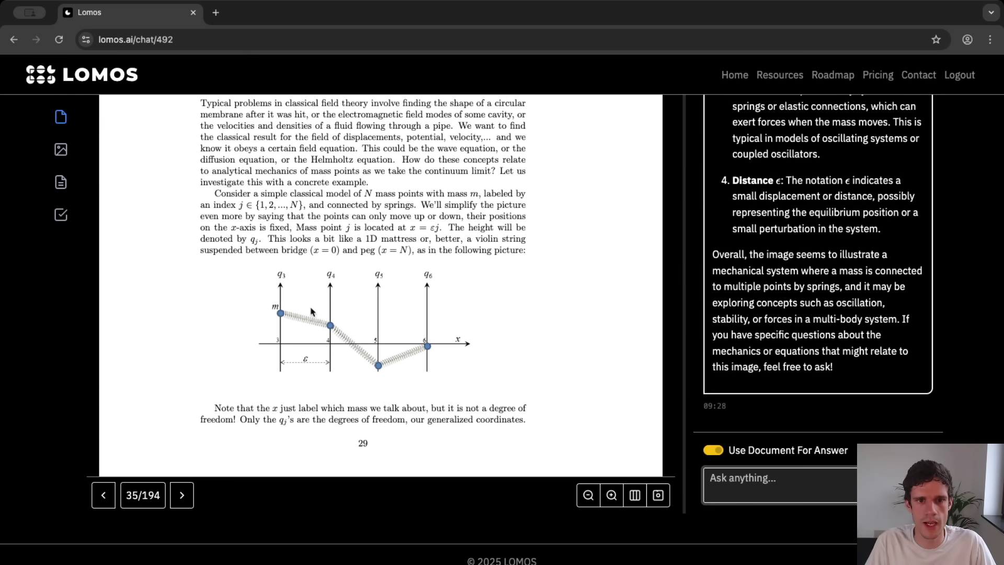
pyautogui.scroll(5, 485, 339)
pyautogui.scroll(15, 485, 340)
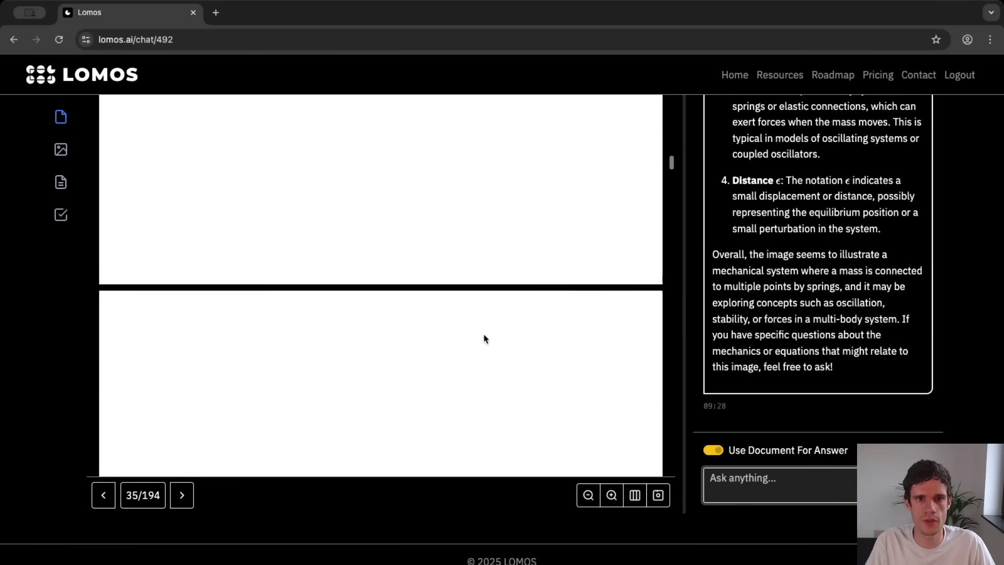
pyautogui.scroll(12, 484, 338)
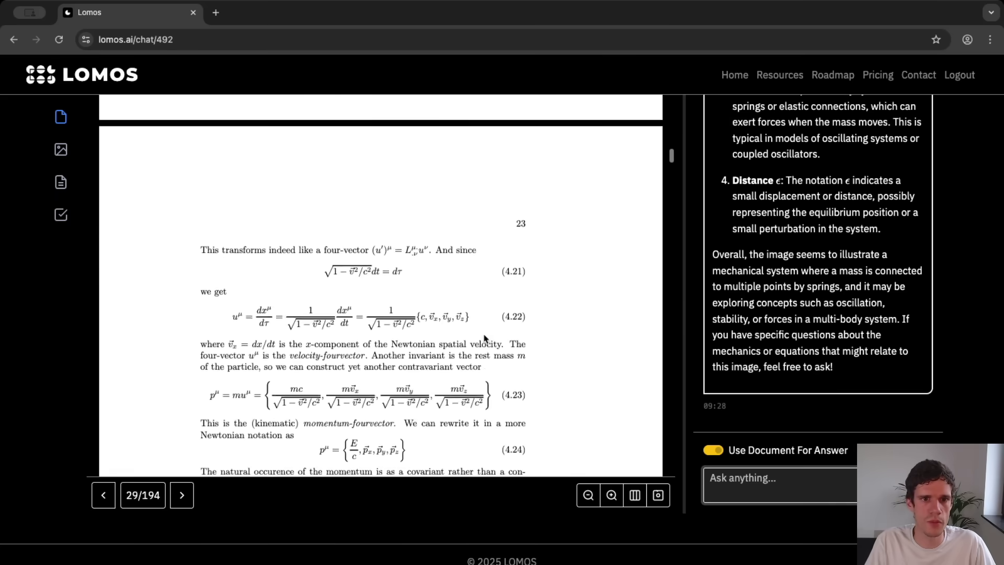
# Capture equation 5.1 from page 30 into the chat as a screenshot
pyautogui.scroll(10, 483, 338)
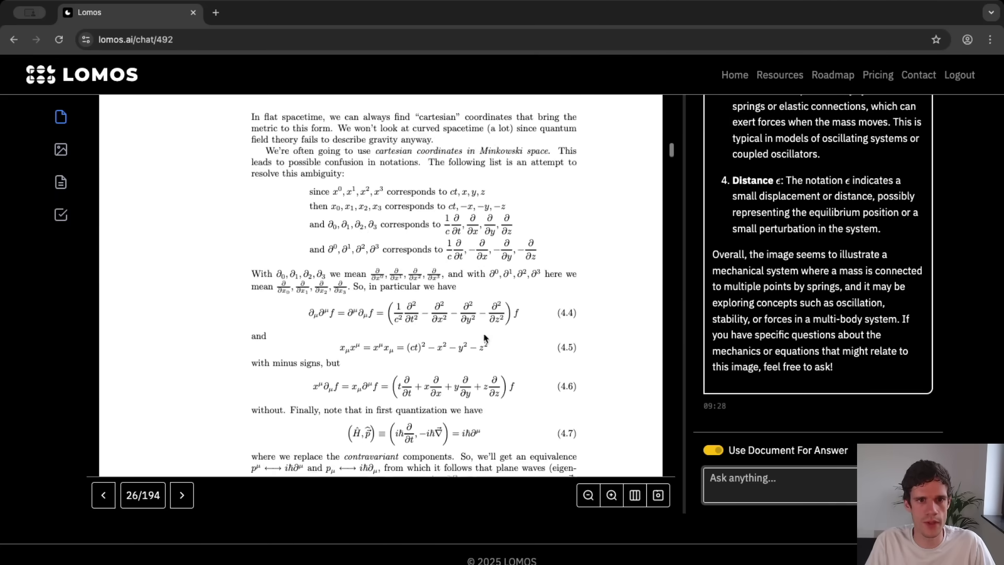
pyautogui.scroll(12, 483, 338)
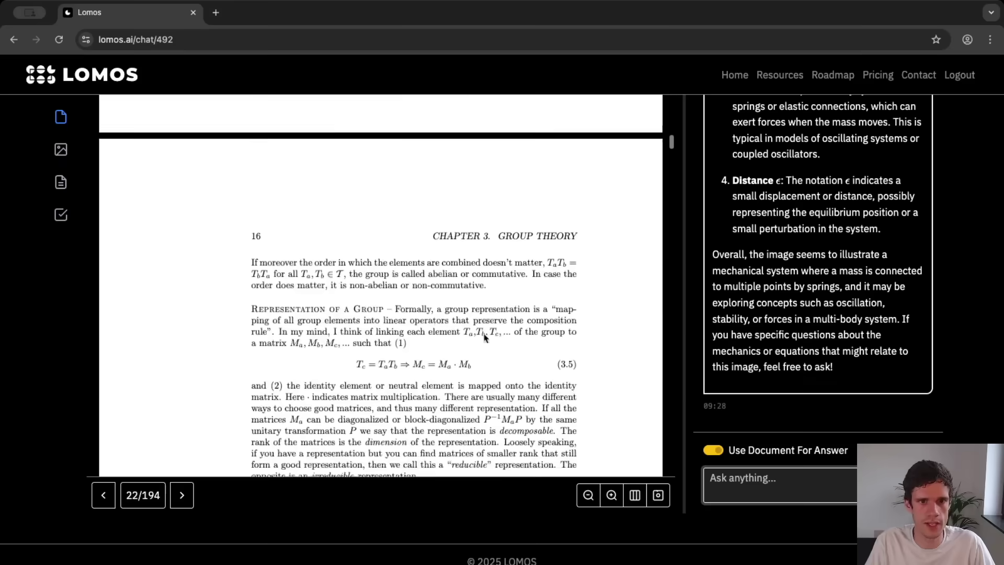
pyautogui.scroll(-20, 484, 338)
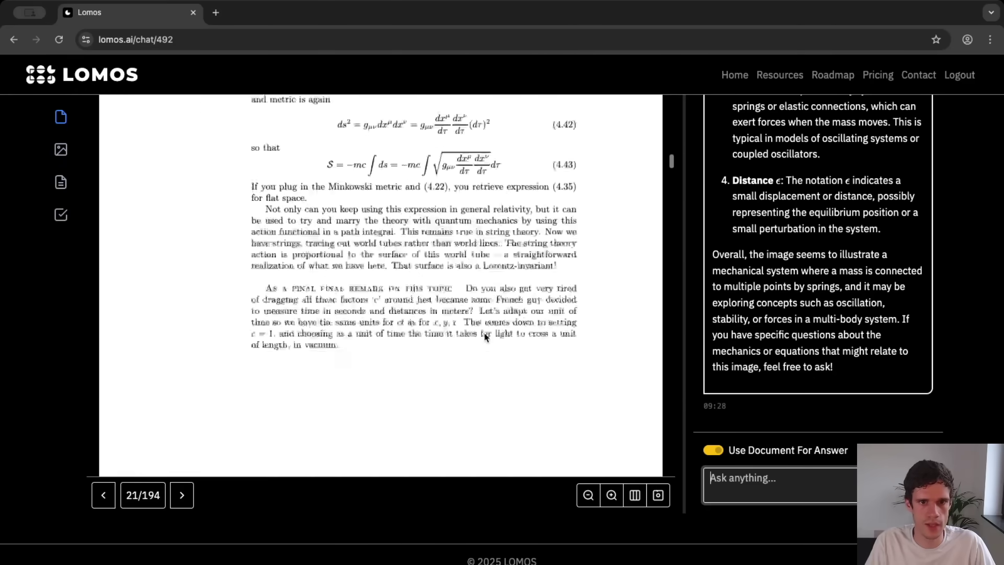
pyautogui.scroll(-2, 484, 337)
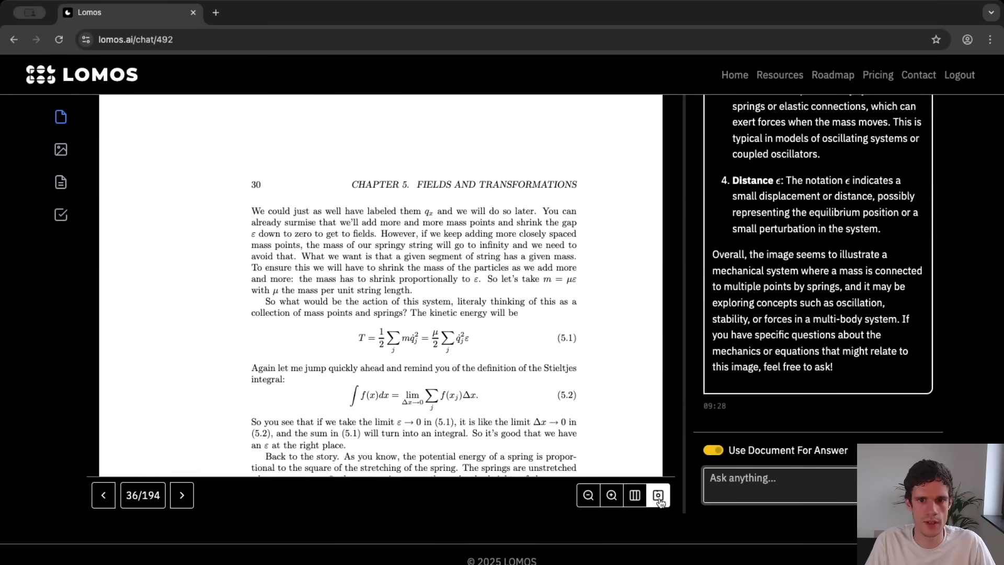
pyautogui.click(658, 495)
pyautogui.moveTo(354, 322); pyautogui.dragTo(475, 357)
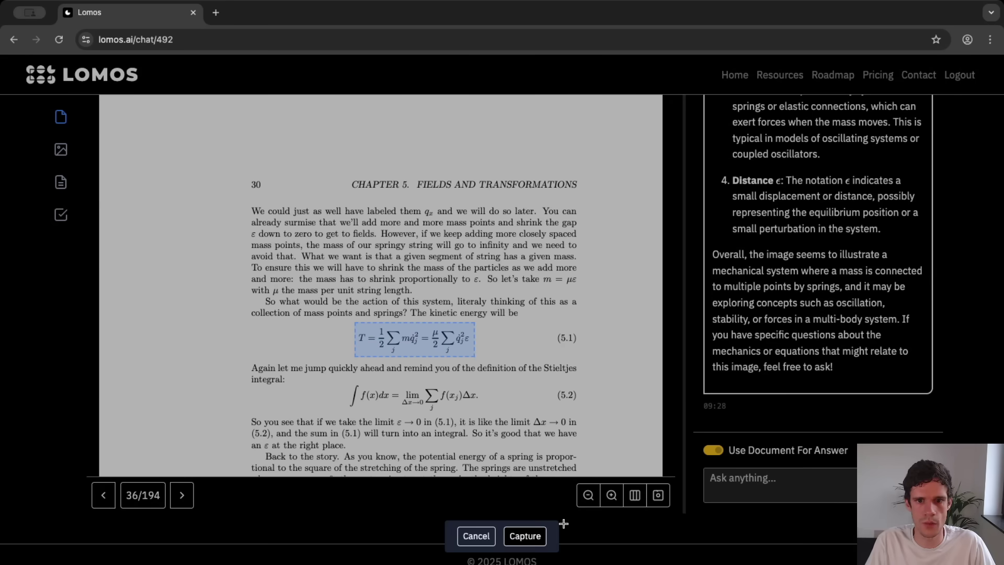
pyautogui.click(525, 536)
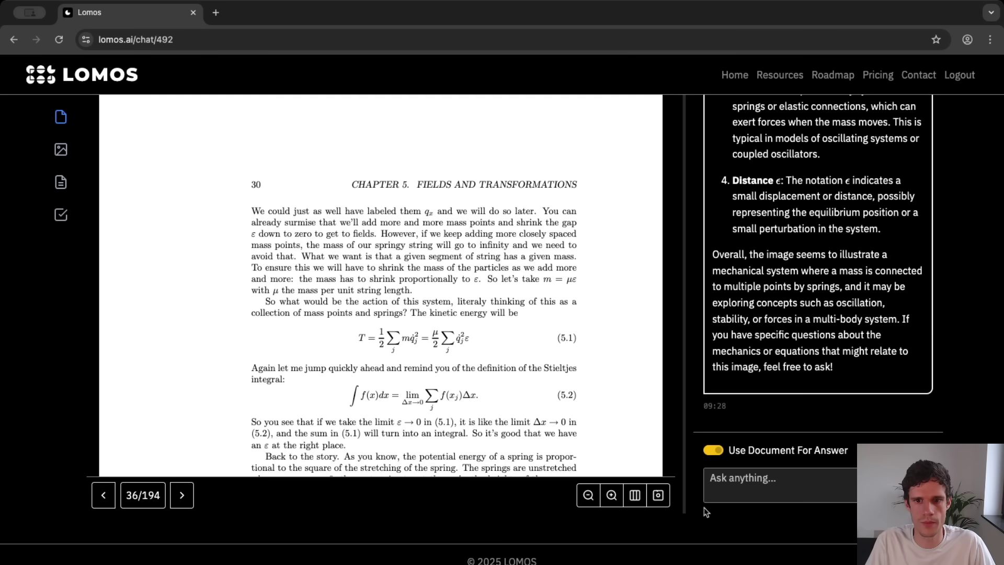
# Send the question 'I don't understand this formula, can you explain?' with the formula image
pyautogui.click(743, 481)
pyautogui.write("I don't underst")
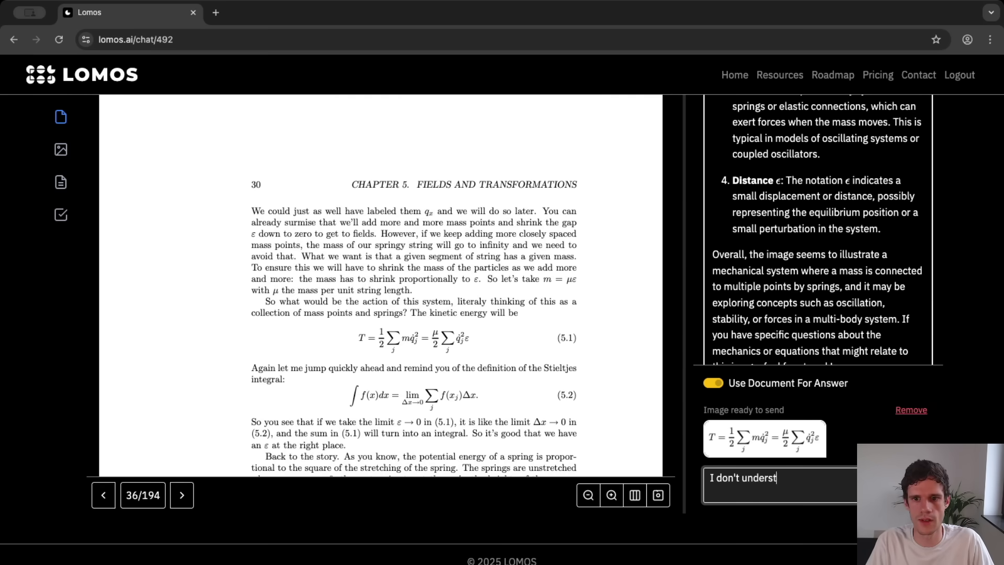
pyautogui.write('and this ofrmulae,')
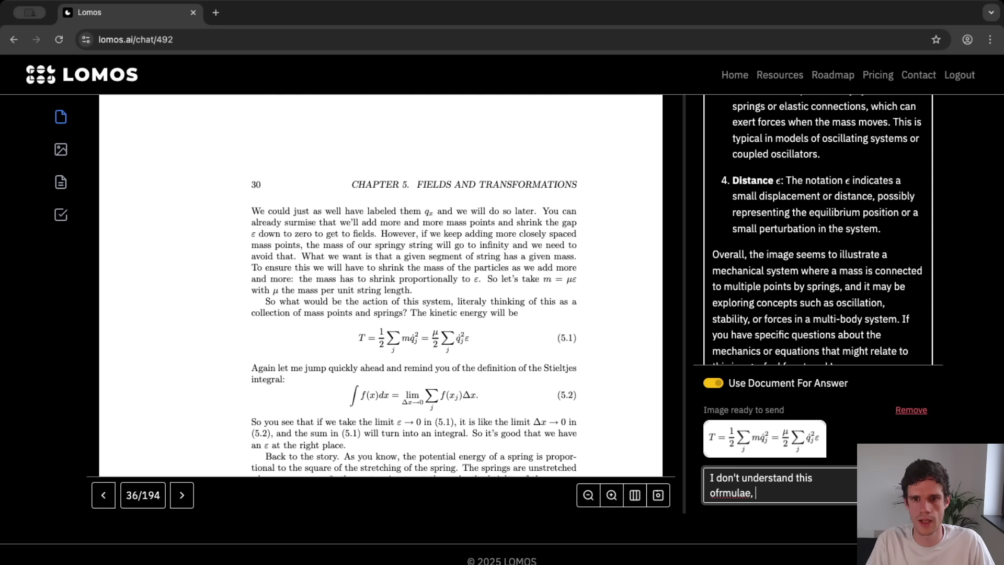
pyautogui.press('BackSpace')
pyautogui.press('BackSpace')
pyautogui.press('BackSpace')
pyautogui.press('BackSpace')
pyautogui.press('BackSpace')
pyautogui.press('BackSpace')
pyautogui.press('BackSpace')
pyautogui.write('formu')
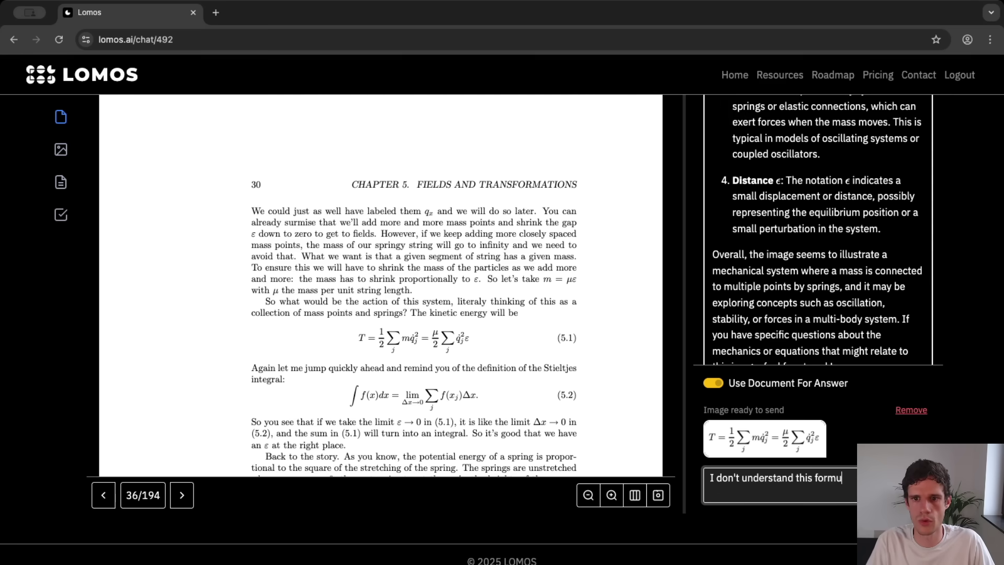
pyautogui.write('la, can you p')
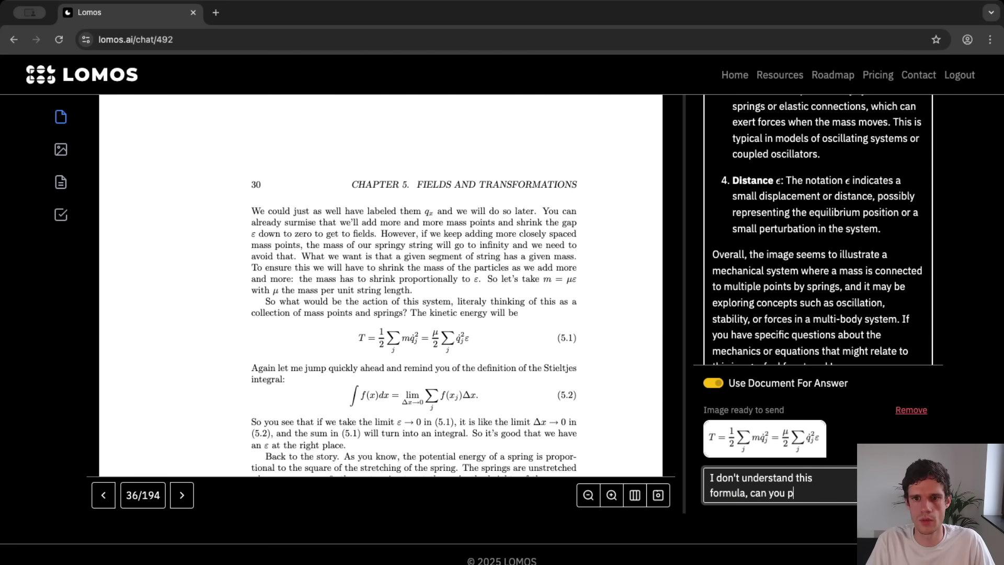
pyautogui.write('xplain?')
pyautogui.press('Return')
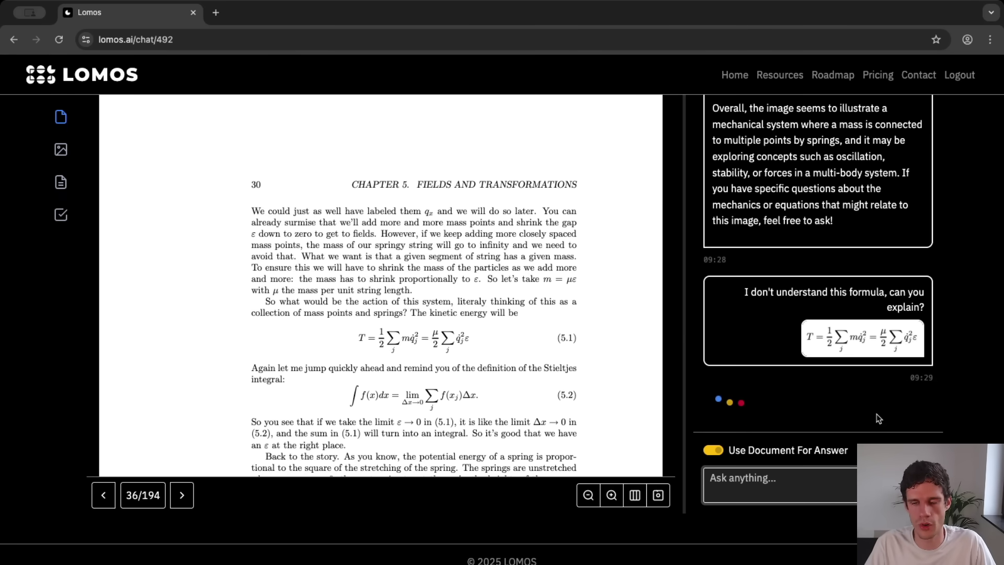
# Read the assistant's term-by-term explanation of kinetic-energy formula 5.1, then show the Chat Images gallery
pyautogui.scroll(10, 837, 398)
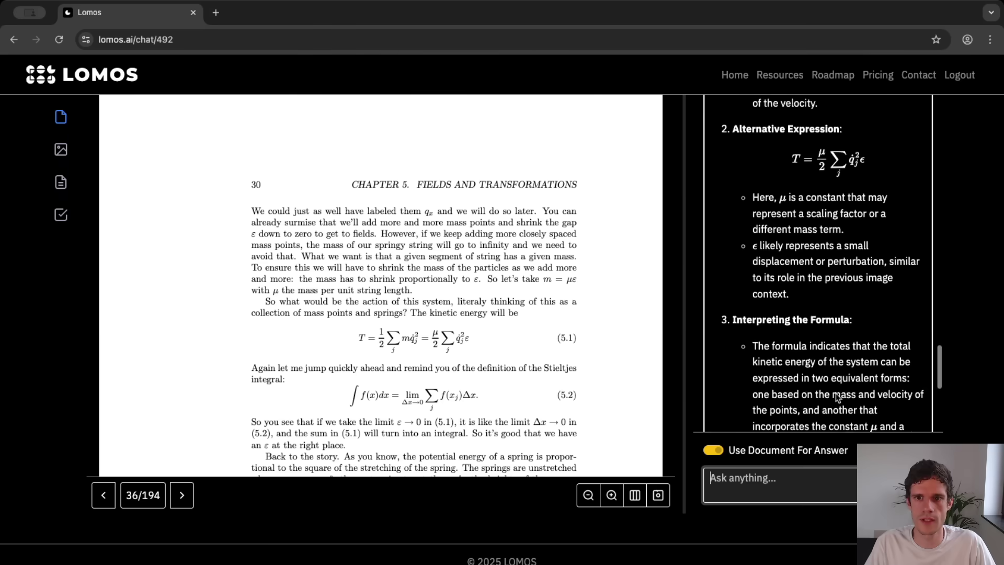
pyautogui.scroll(2, 832, 368)
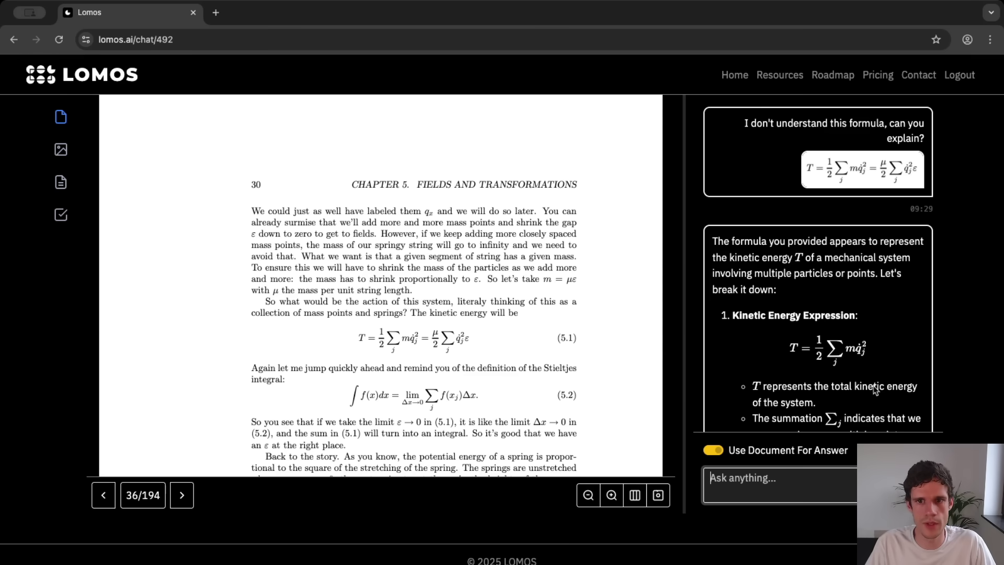
pyautogui.scroll(-10, 874, 390)
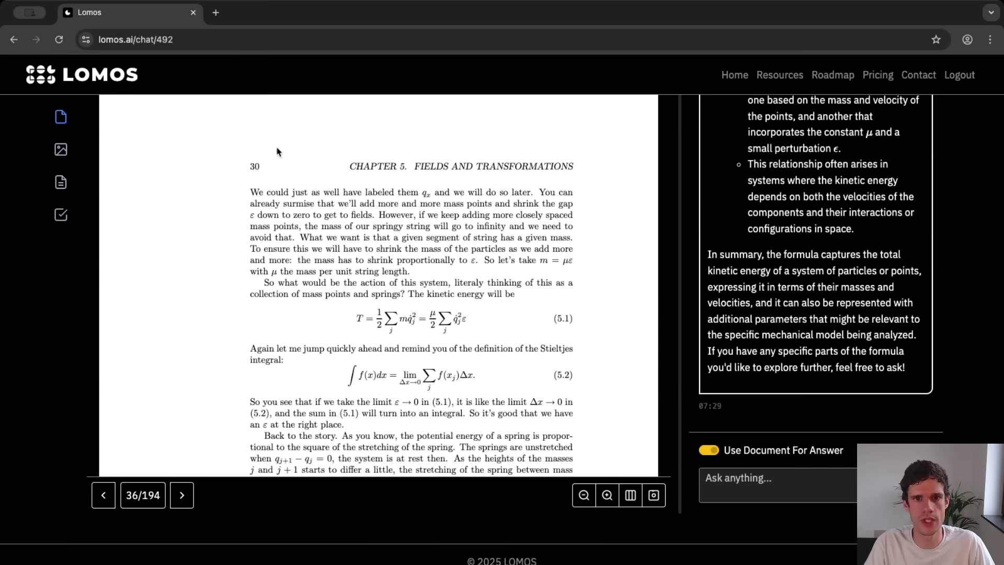
pyautogui.click(60, 150)
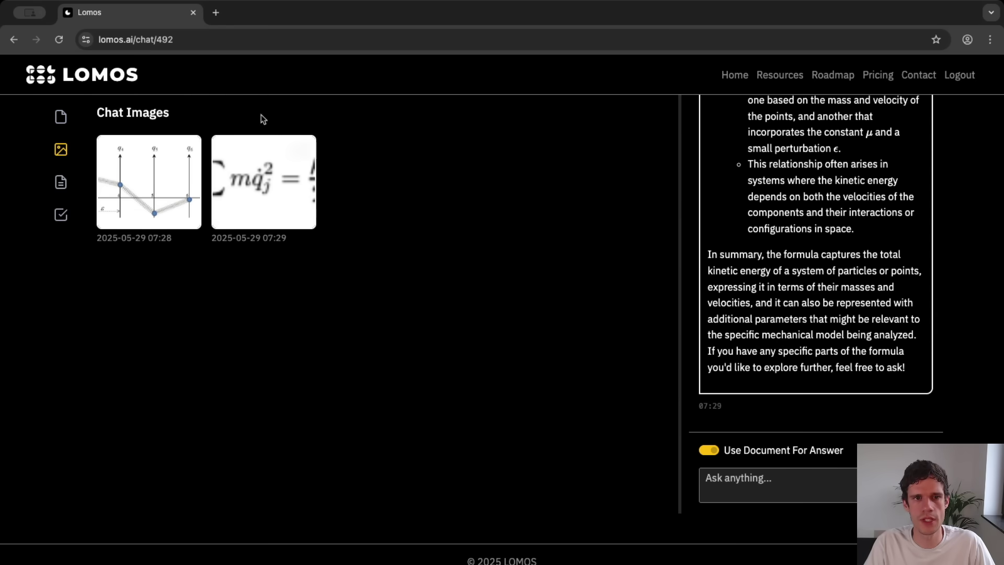
# View the diagram and formula chat images enlarged, one after the other
pyautogui.click(171, 192)
pyautogui.click(362, 201)
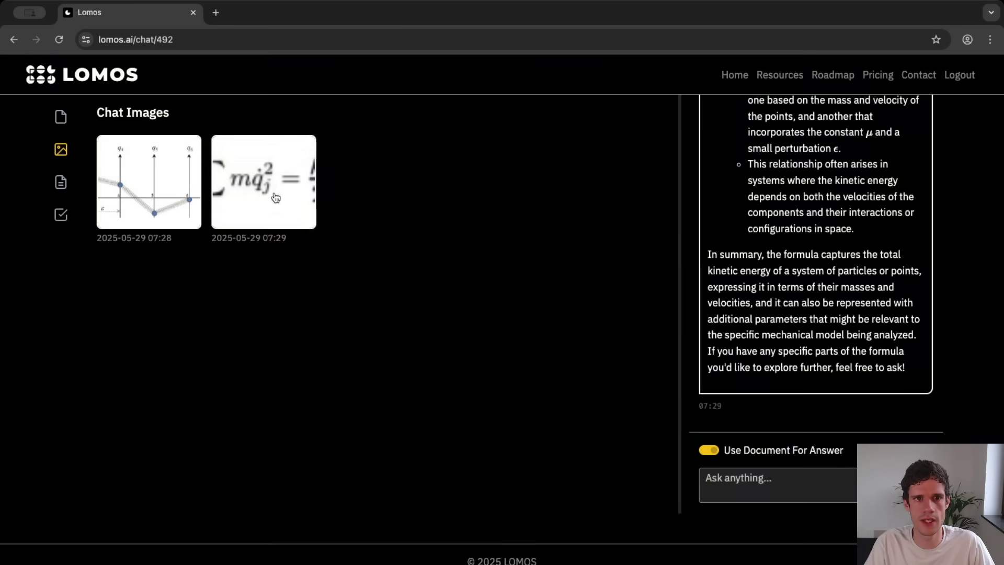
pyautogui.click(282, 183)
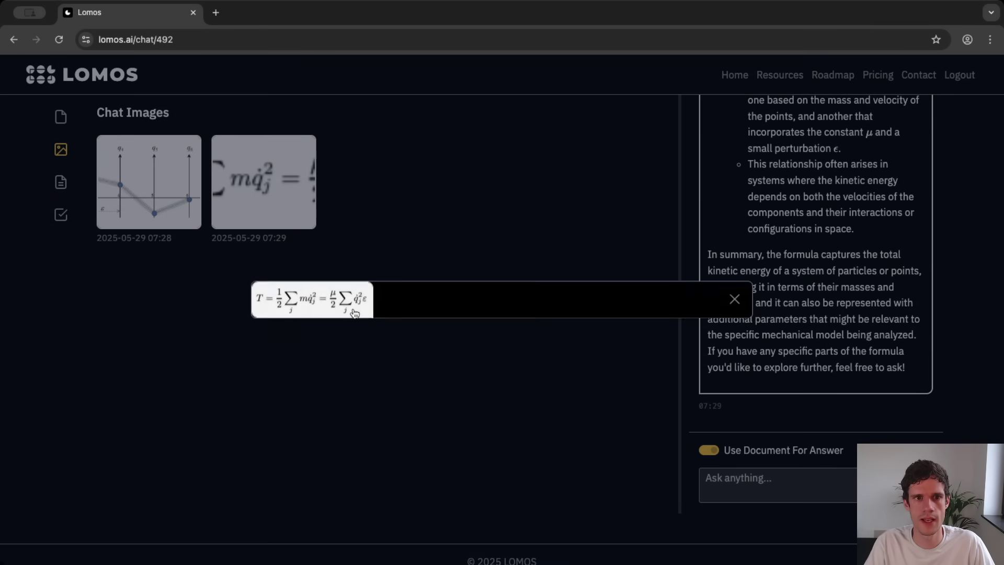
pyautogui.click(405, 229)
# Save the chat note 'I ended today at page 30'
pyautogui.click(62, 182)
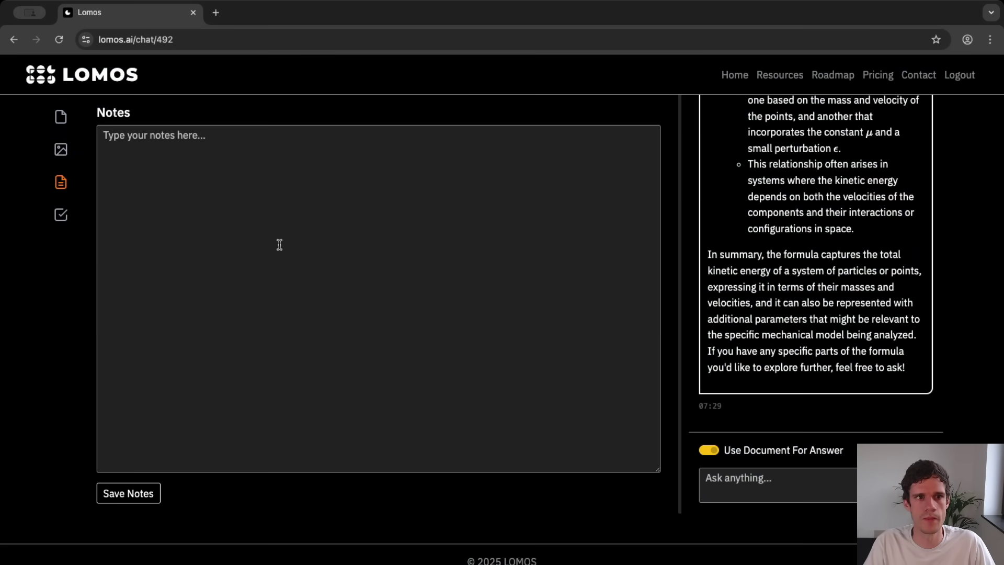
pyautogui.click(207, 153)
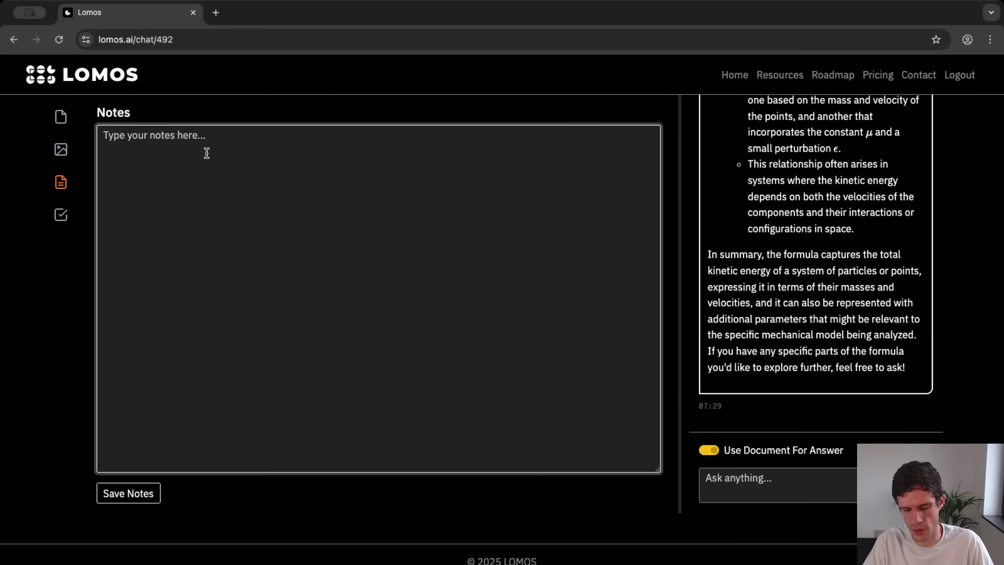
pyautogui.write('I ended toda')
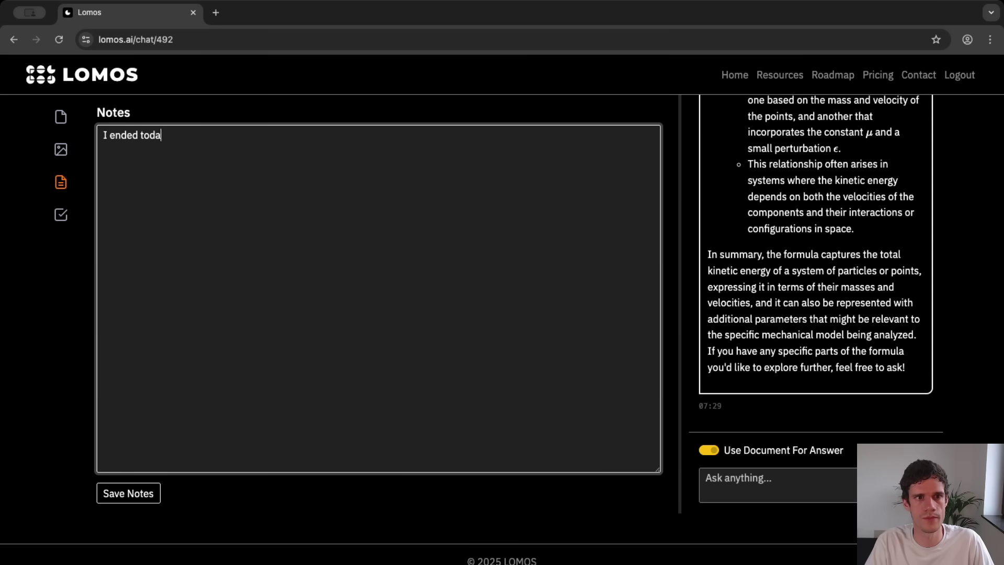
pyautogui.write('y at page 30')
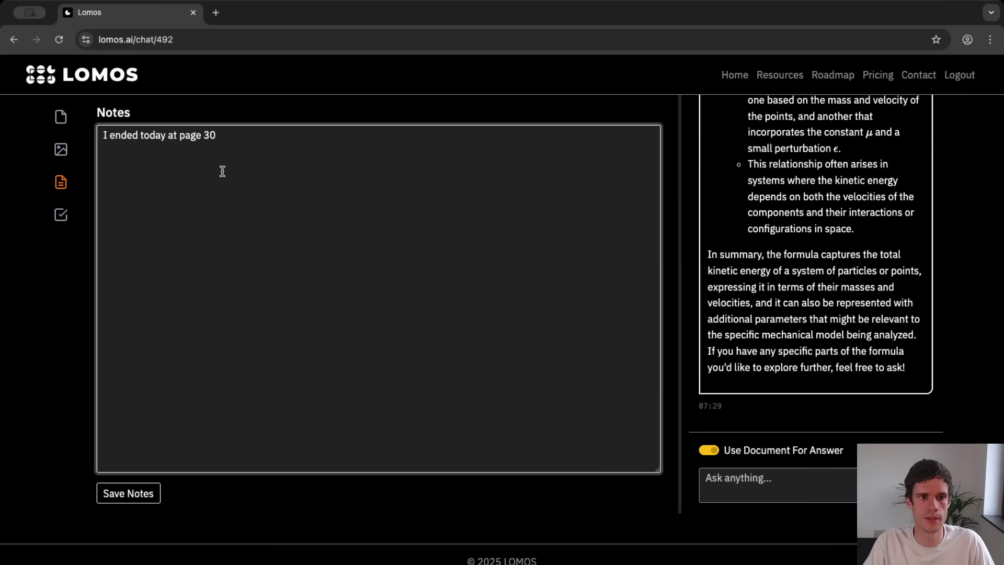
pyautogui.click(148, 493)
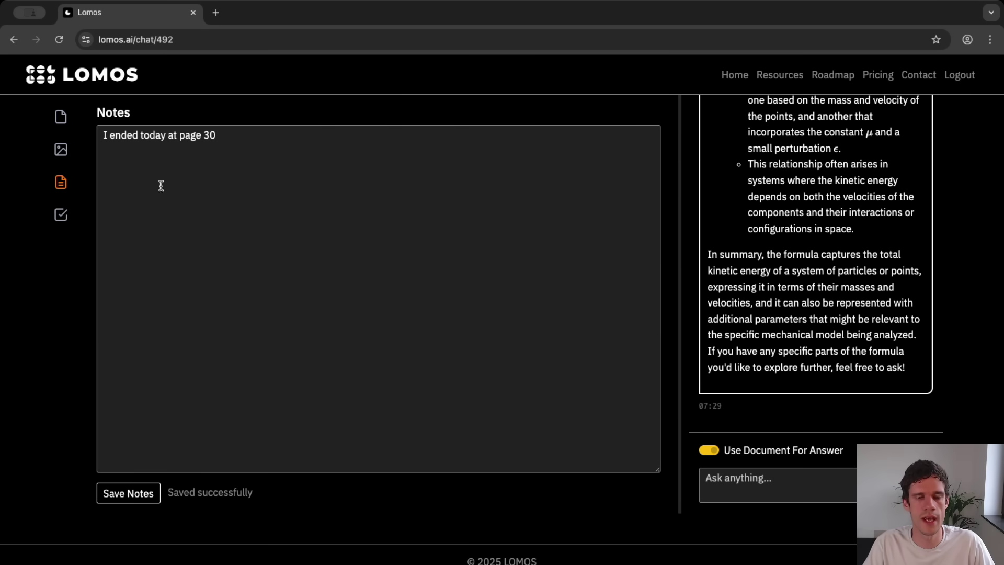
pyautogui.click(59, 215)
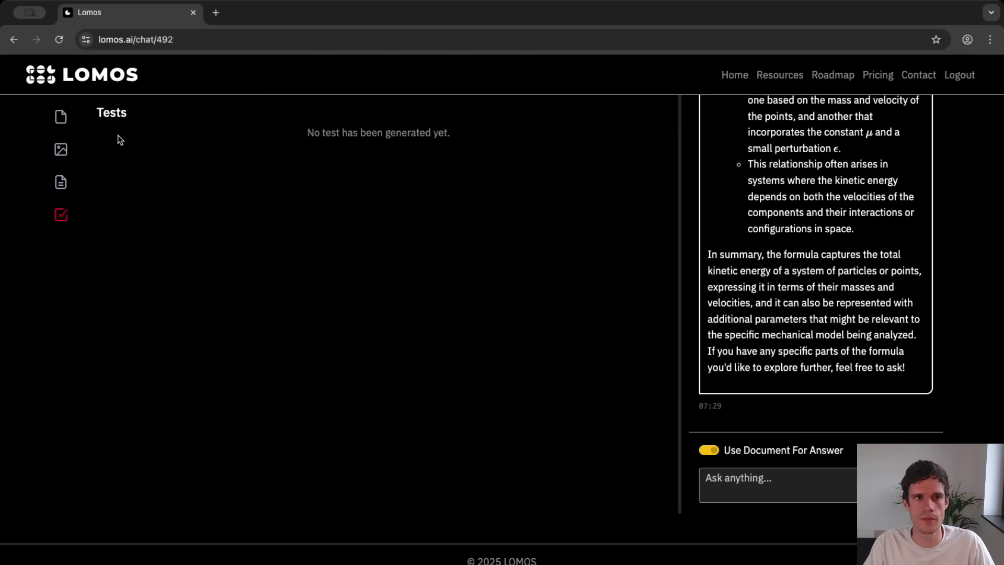
# Return to the dashboard and bring up the New Test generation form
pyautogui.click(119, 86)
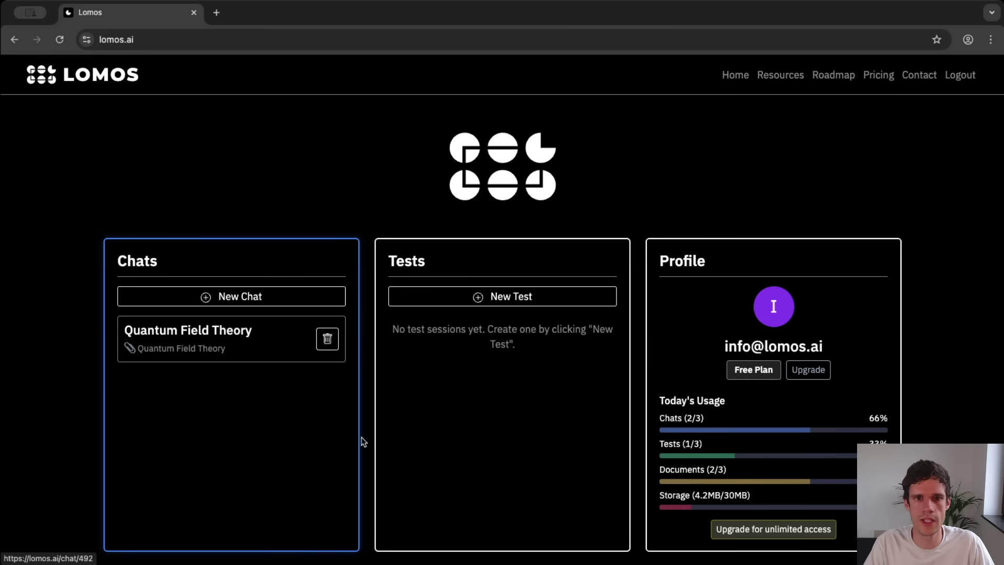
pyautogui.click(500, 300)
pyautogui.click(488, 293)
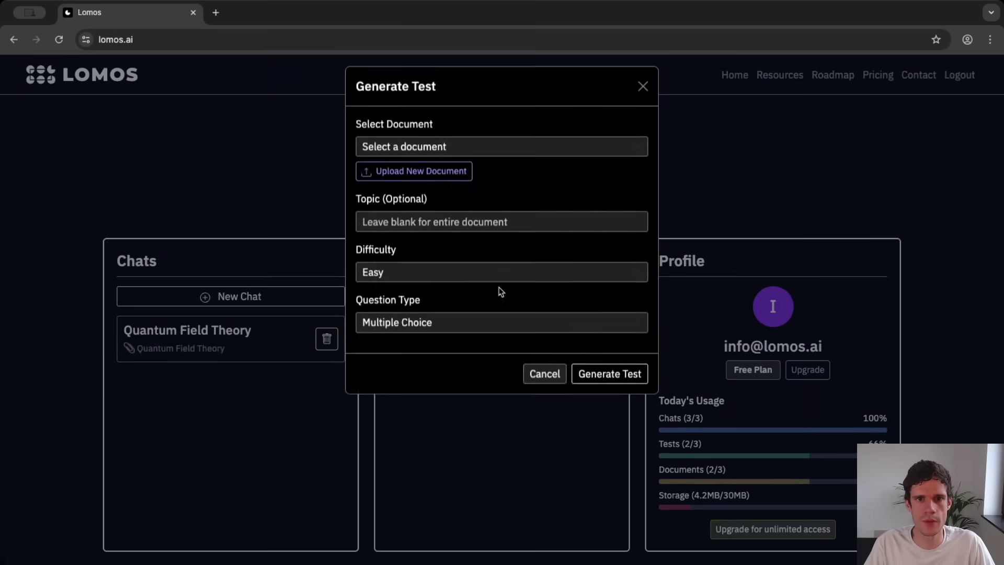
# Generate an easy multiple-choice test on Feynman diagrams from the Quantum Field Theory document
pyautogui.click(450, 153)
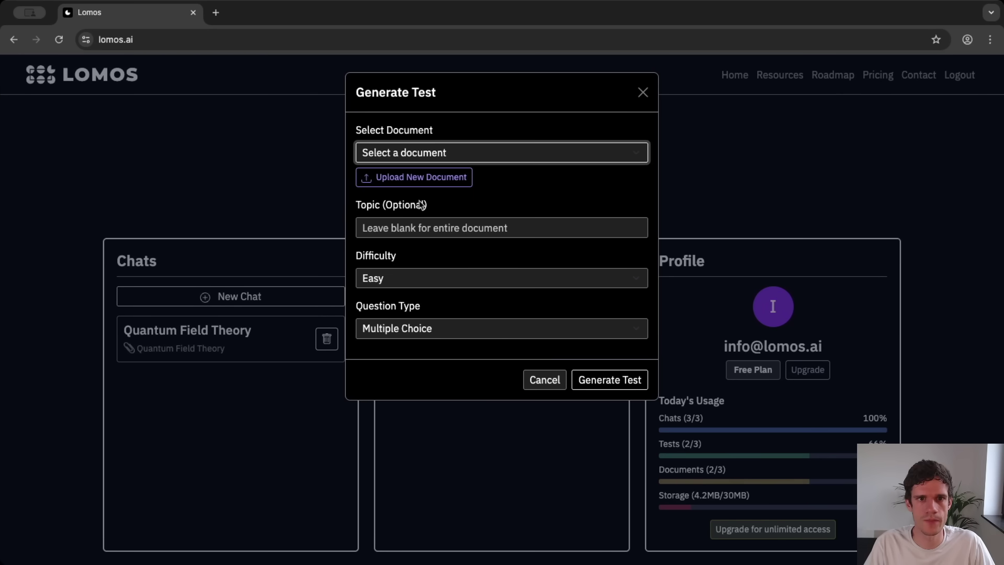
pyautogui.click(423, 173)
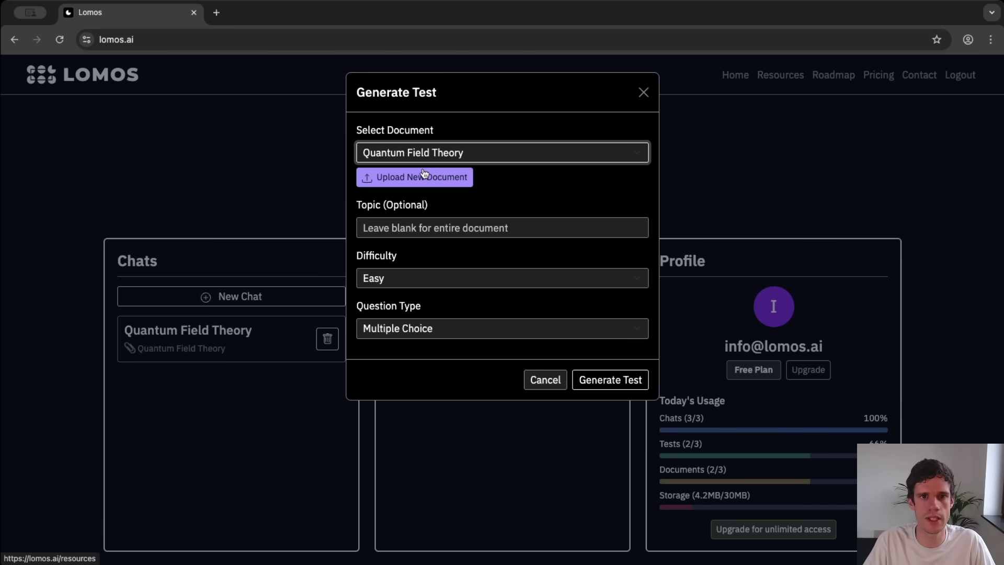
pyautogui.click(461, 227)
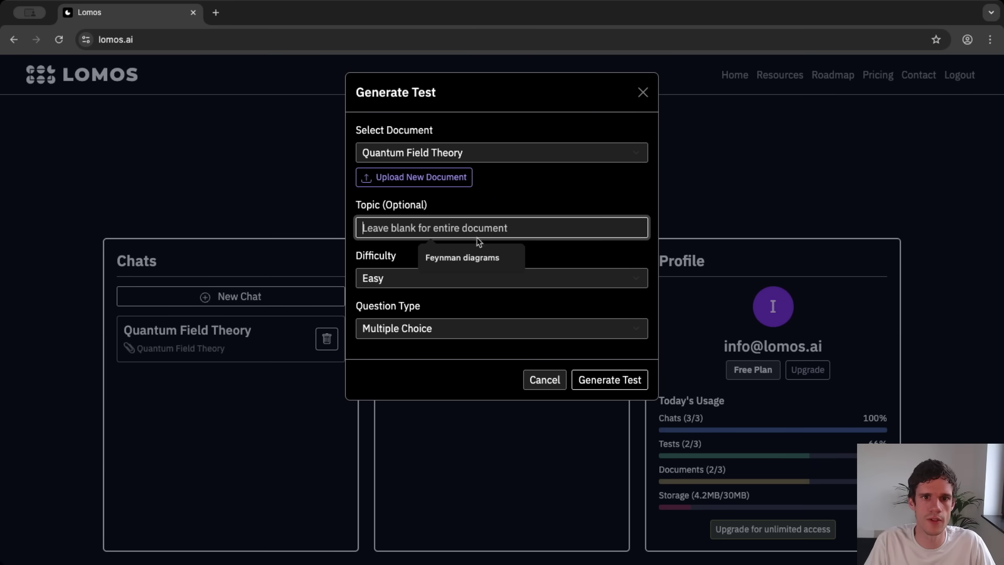
pyautogui.click(453, 262)
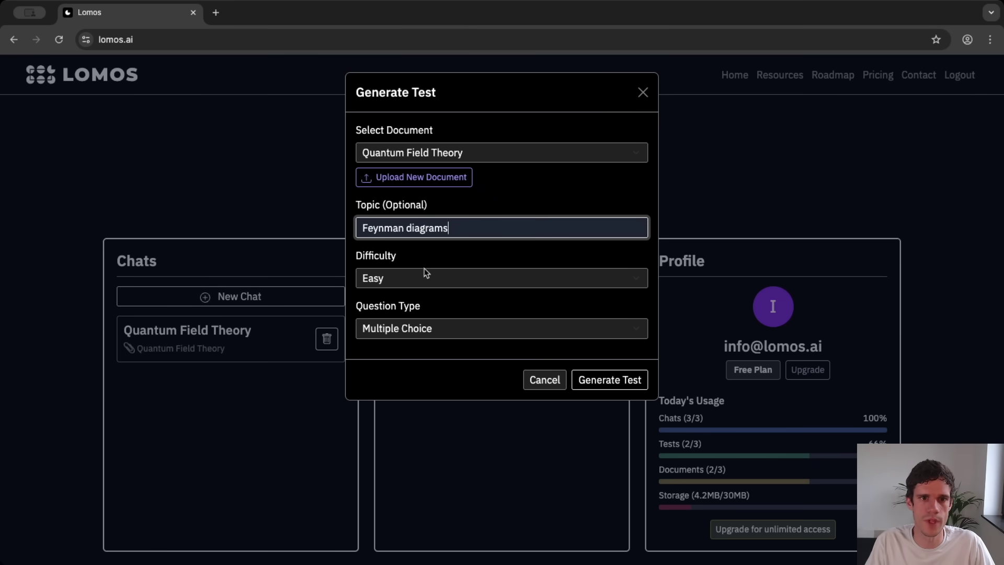
pyautogui.click(426, 277)
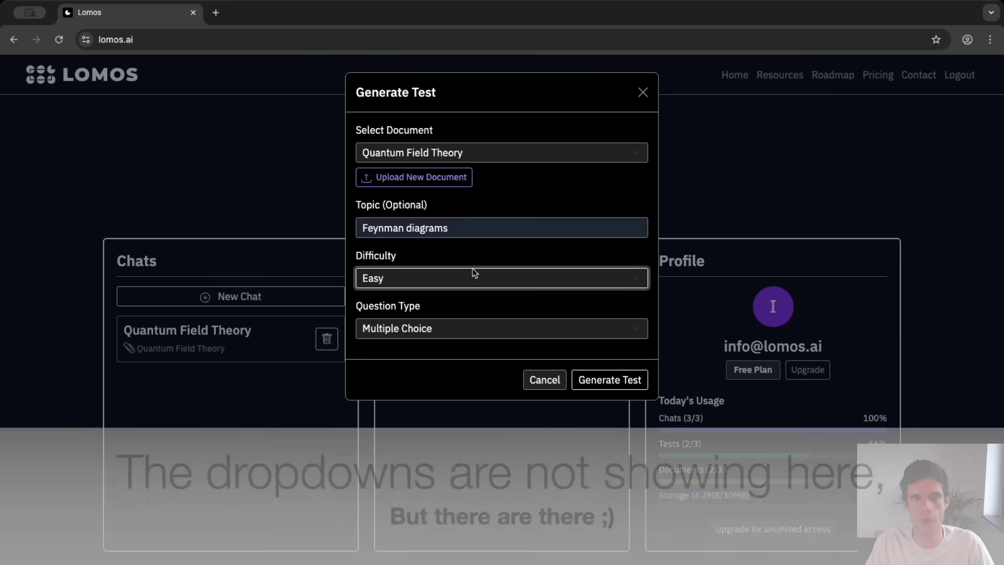
pyautogui.click(435, 329)
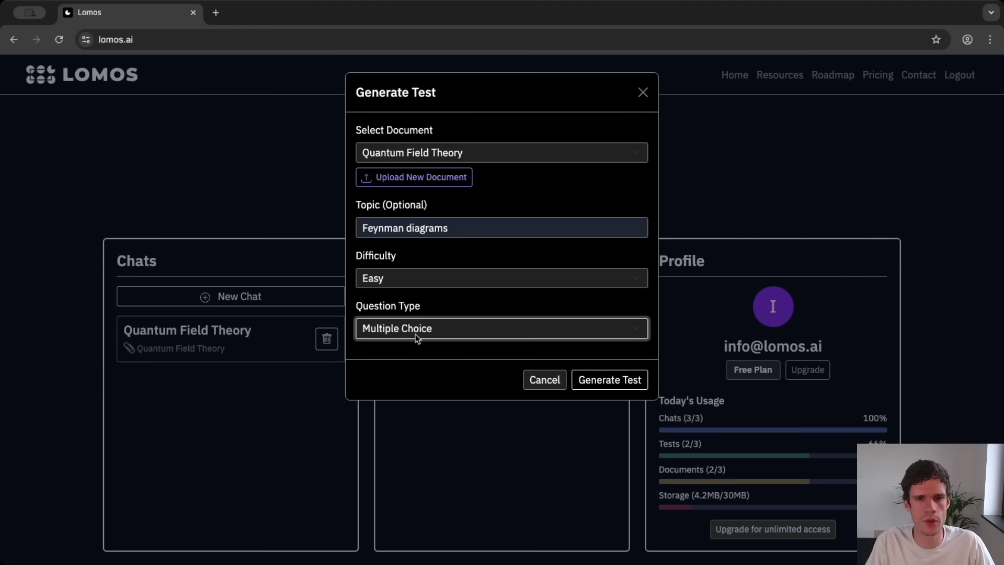
pyautogui.click(464, 304)
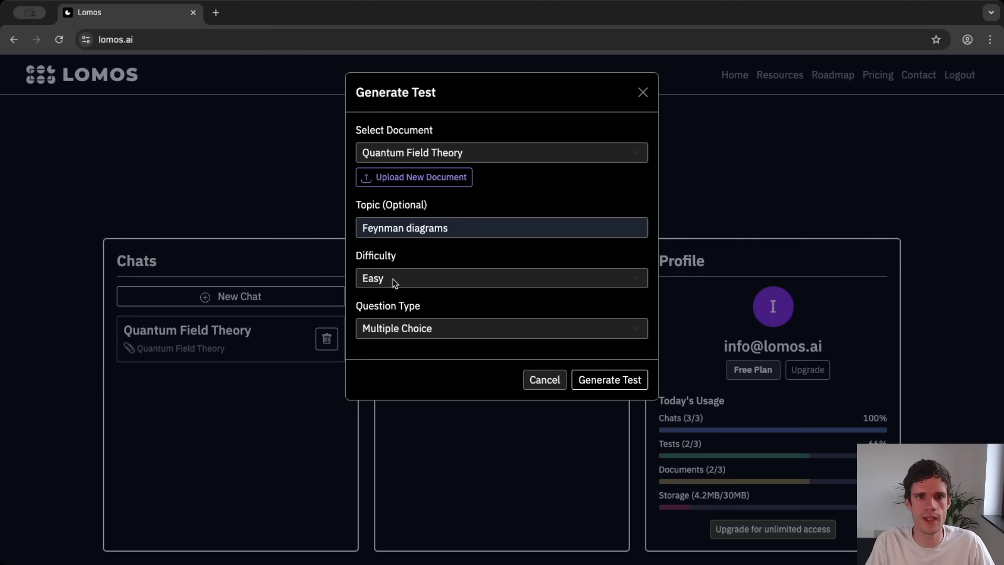
pyautogui.click(590, 385)
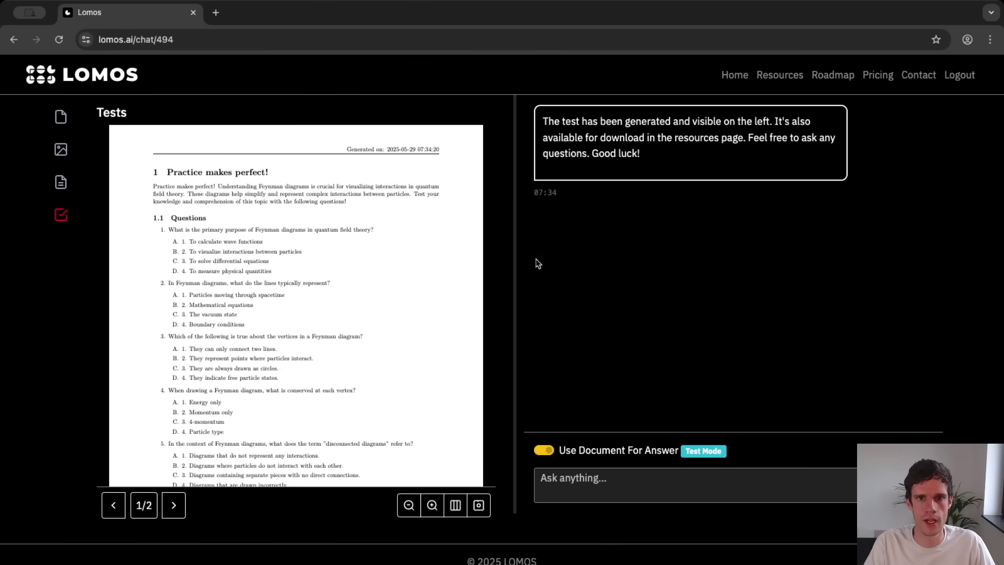
# Widen the test panel and fit the test page to its width
pyautogui.moveTo(513, 294); pyautogui.dragTo(667, 288)
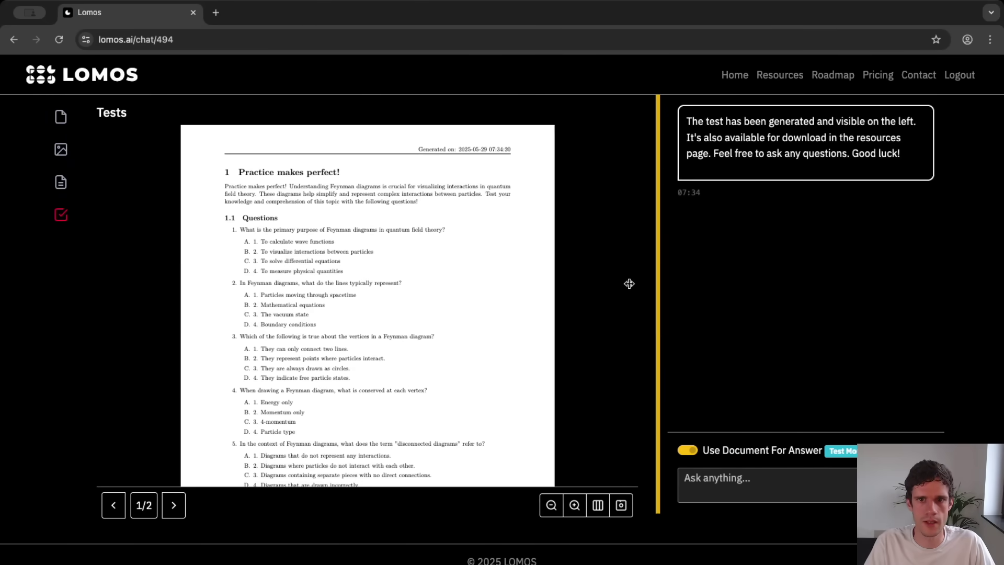
pyautogui.click(612, 503)
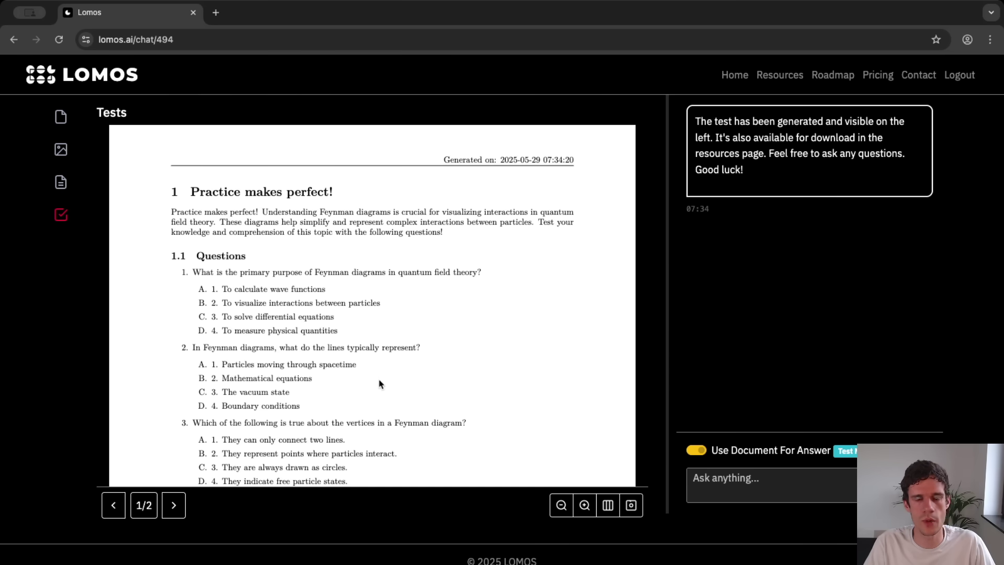
pyautogui.scroll(-2, 240, 360)
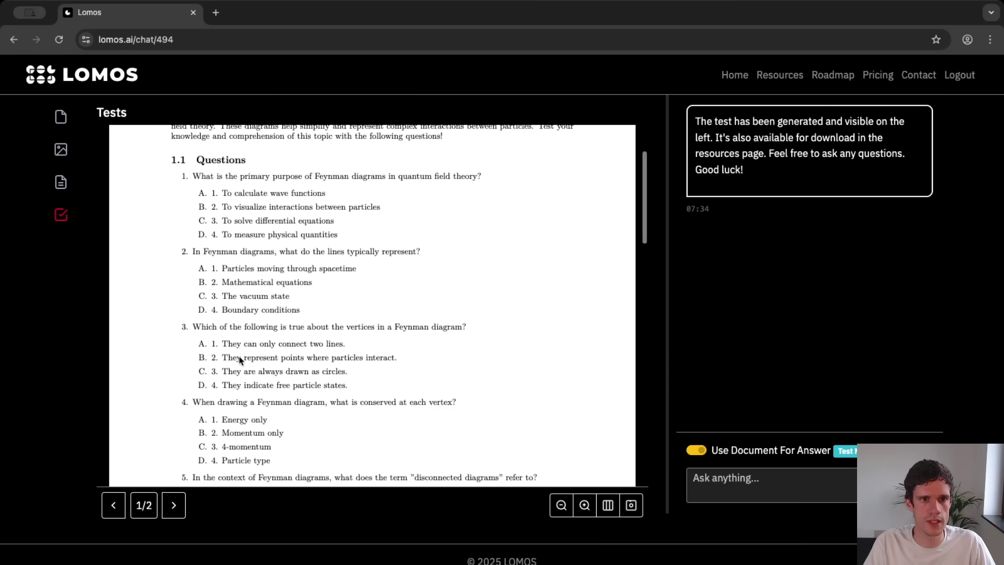
pyautogui.scroll(-3, 244, 314)
pyautogui.scroll(5, 293, 352)
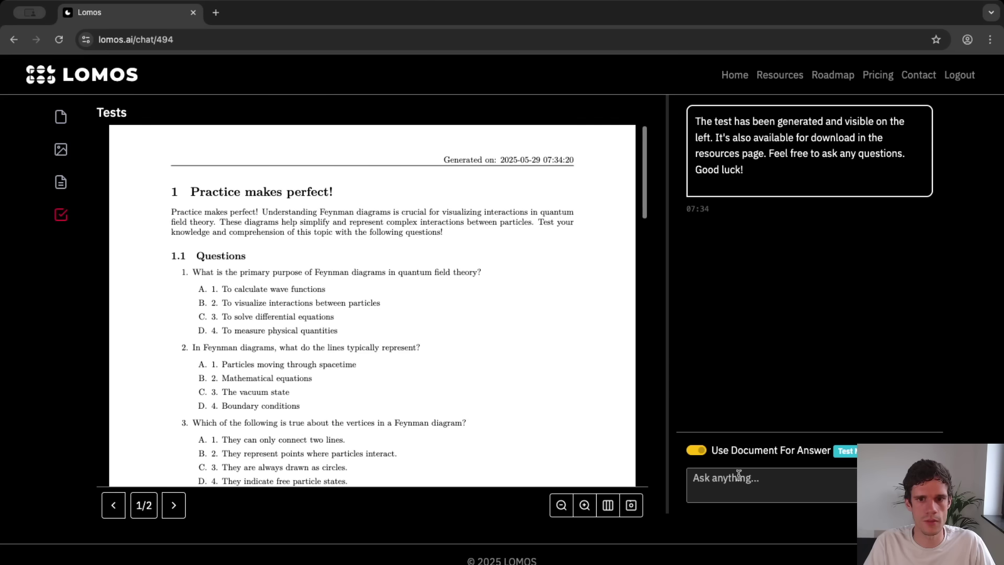
# Submit the answers A, B, C, D, A, D, A, A to the assistant for grading
pyautogui.click(762, 484)
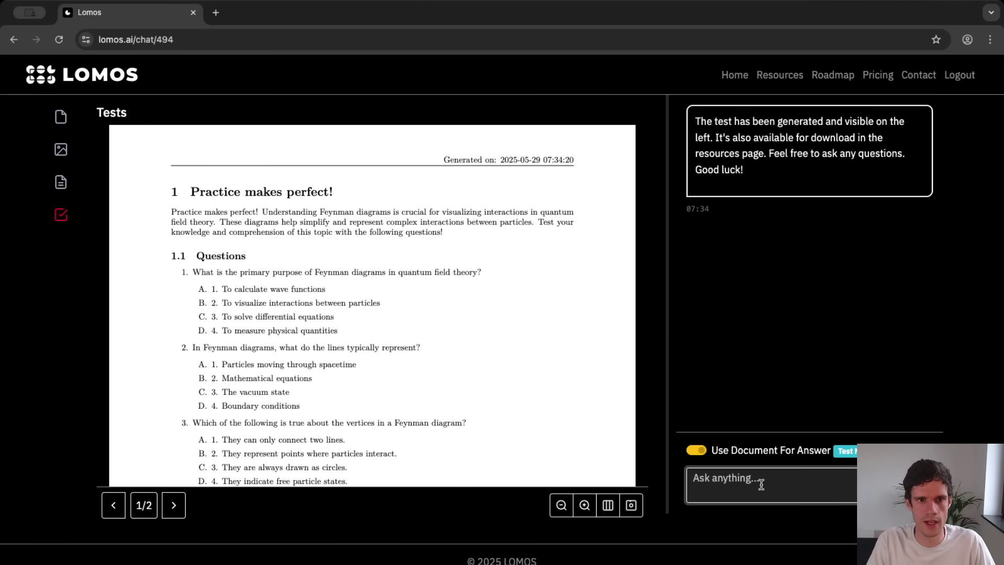
pyautogui.write('M')
pyautogui.press('BackSpace')
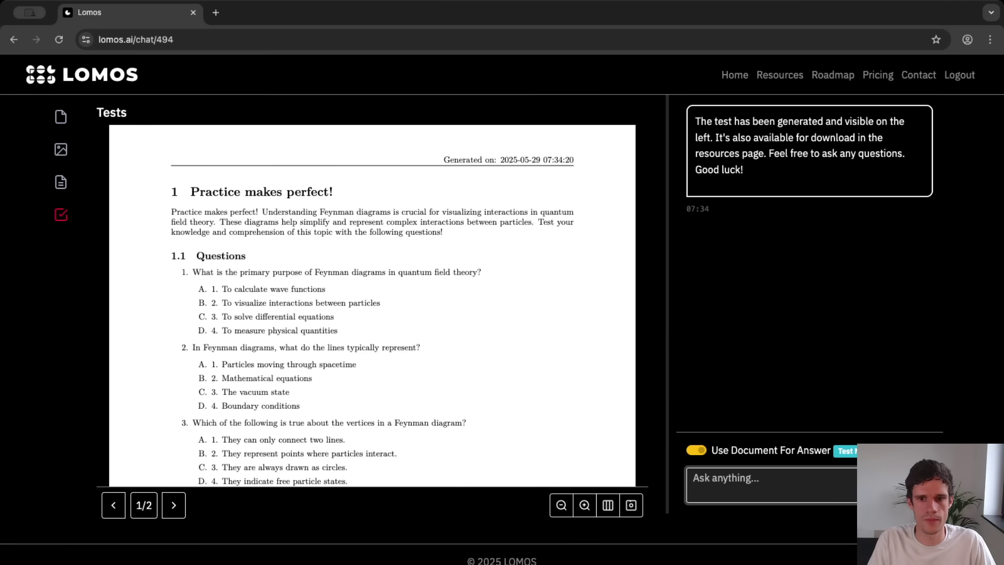
pyautogui.write('My answers are A, B, C, D, A')
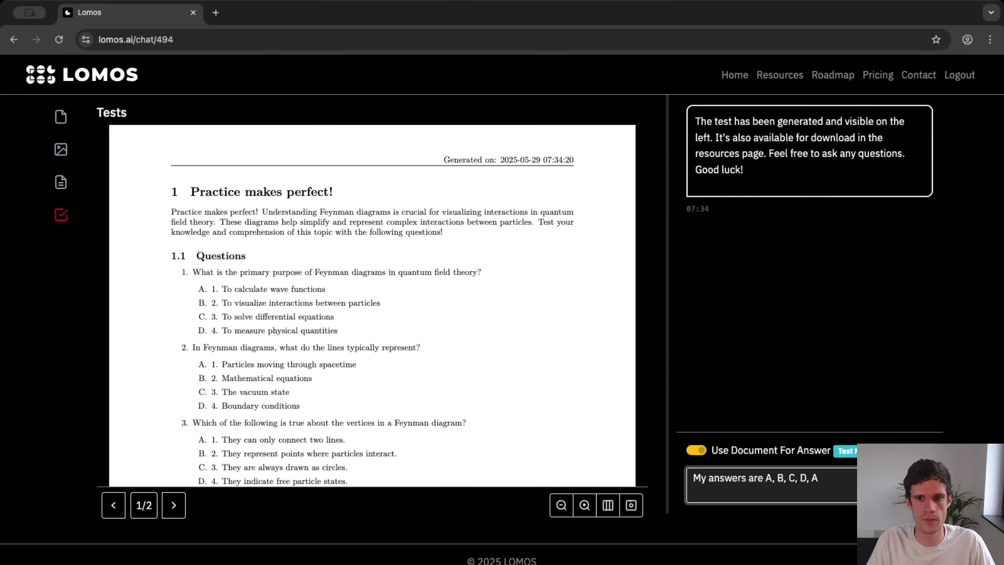
pyautogui.scroll(-10, 419, 343)
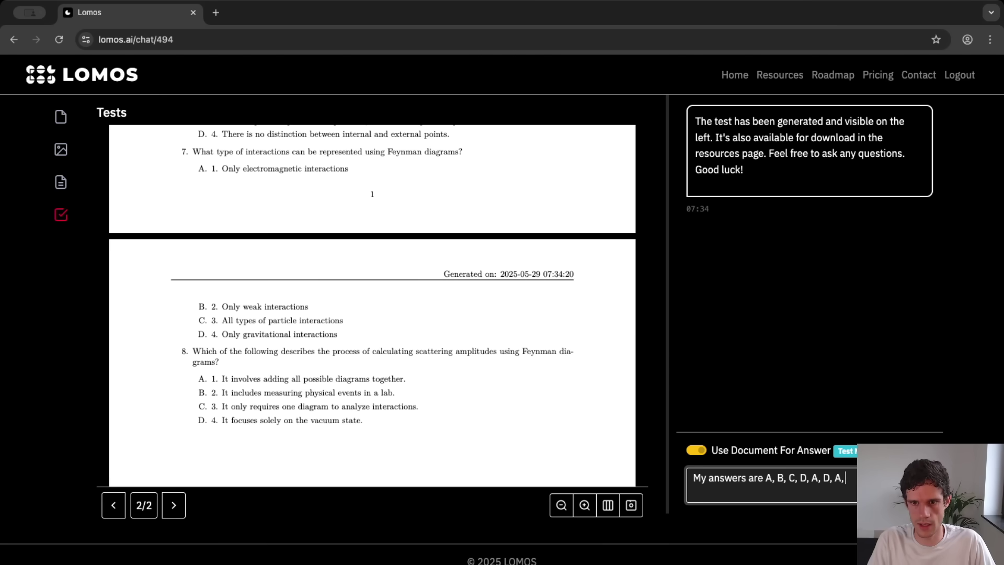
pyautogui.press('Return')
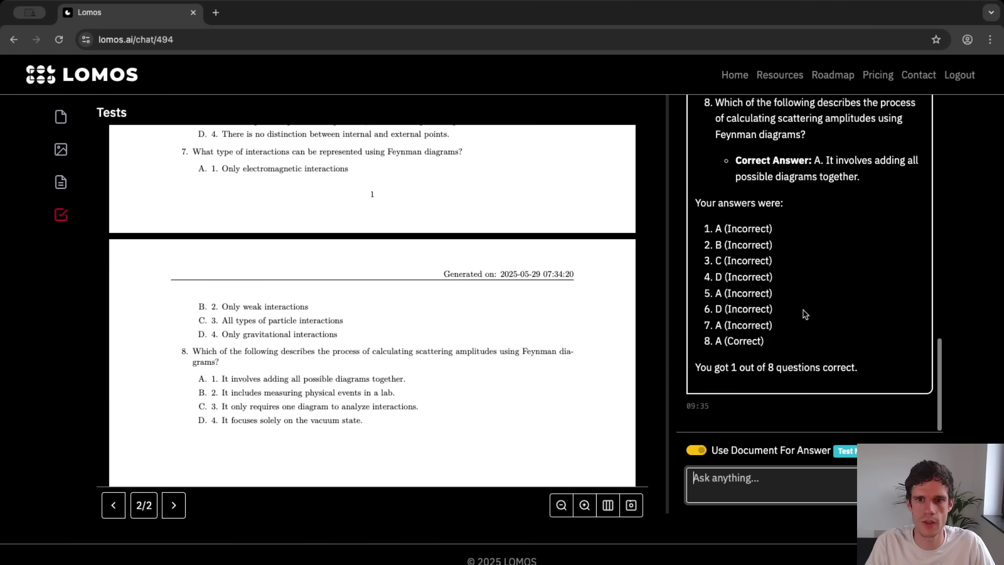
# Read the graded reply listing correct answers, with only question 8 right (1 of 8)
pyautogui.scroll(15, 805, 313)
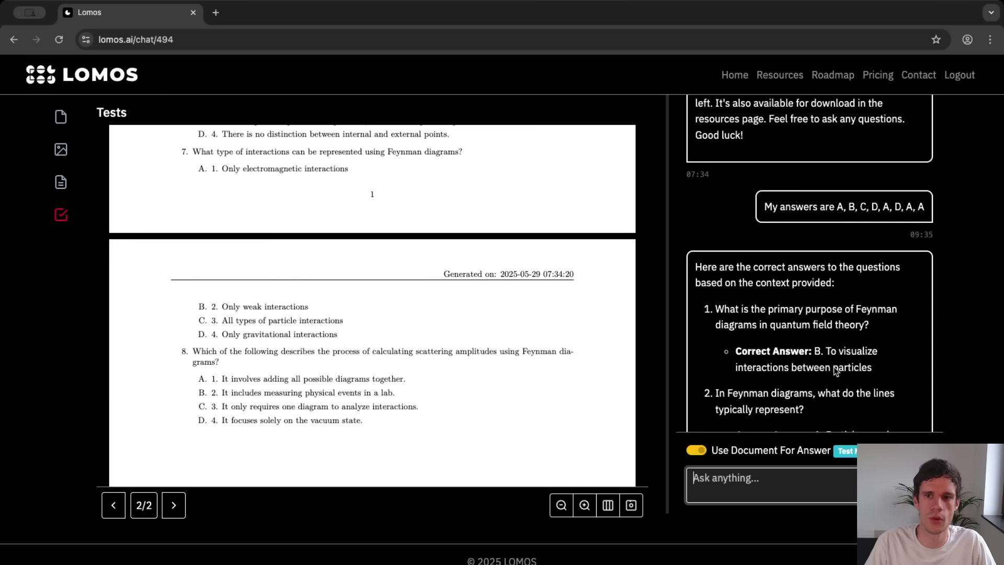
pyautogui.scroll(-15, 835, 370)
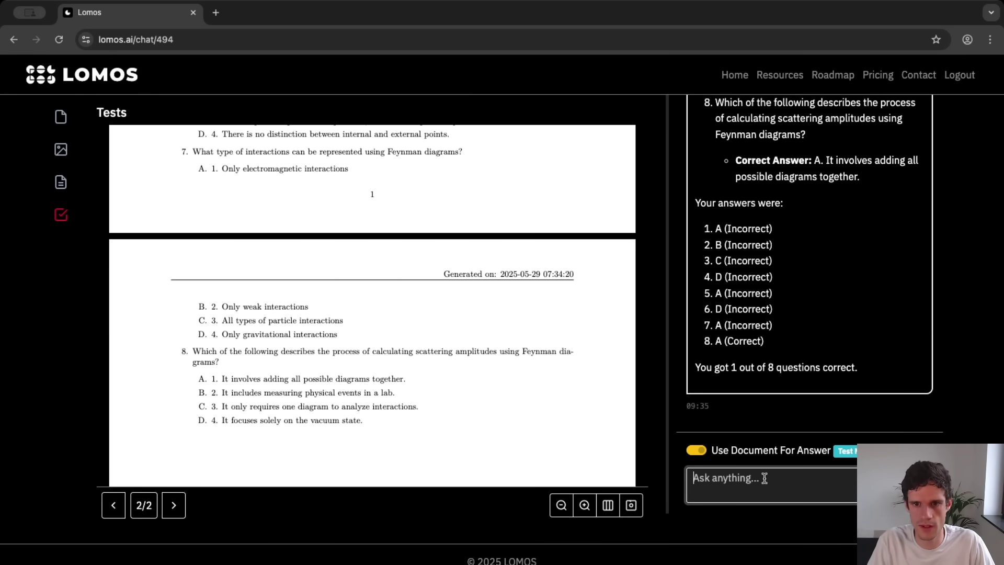
# Ask LOMOS where in the learning material the answer to question 3 can be found
pyautogui.write('Where in the')
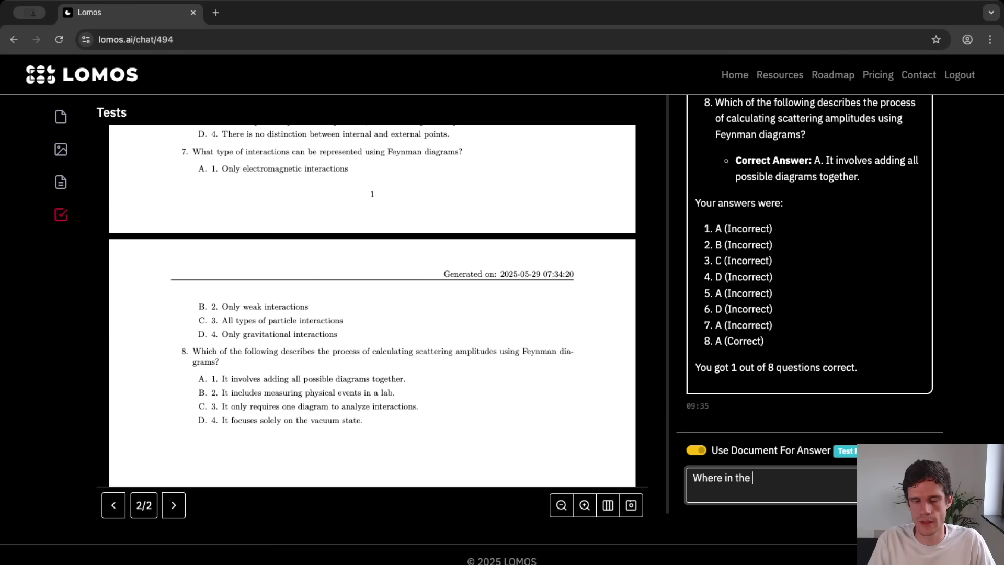
pyautogui.write(' learning material')
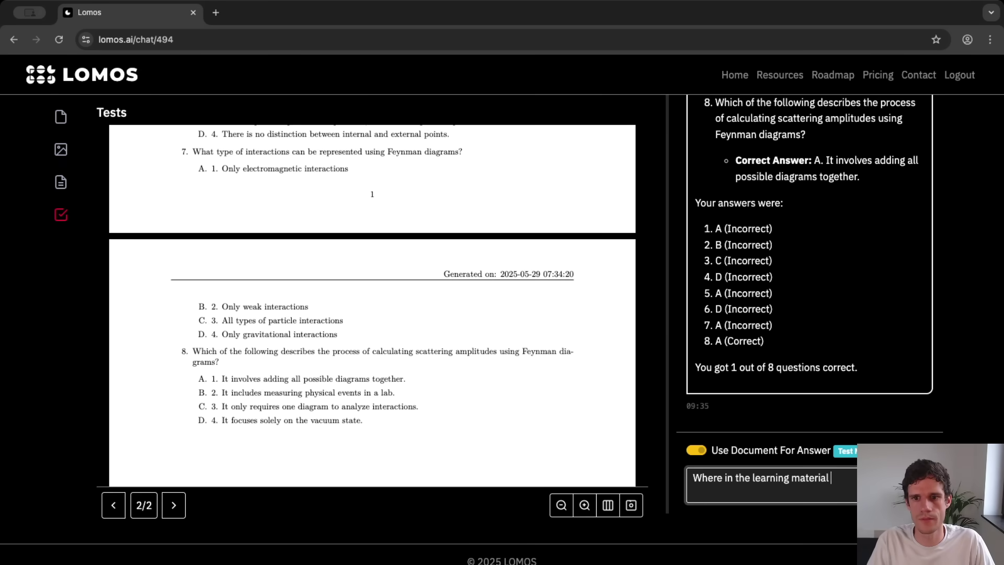
pyautogui.write(' can I find the ans')
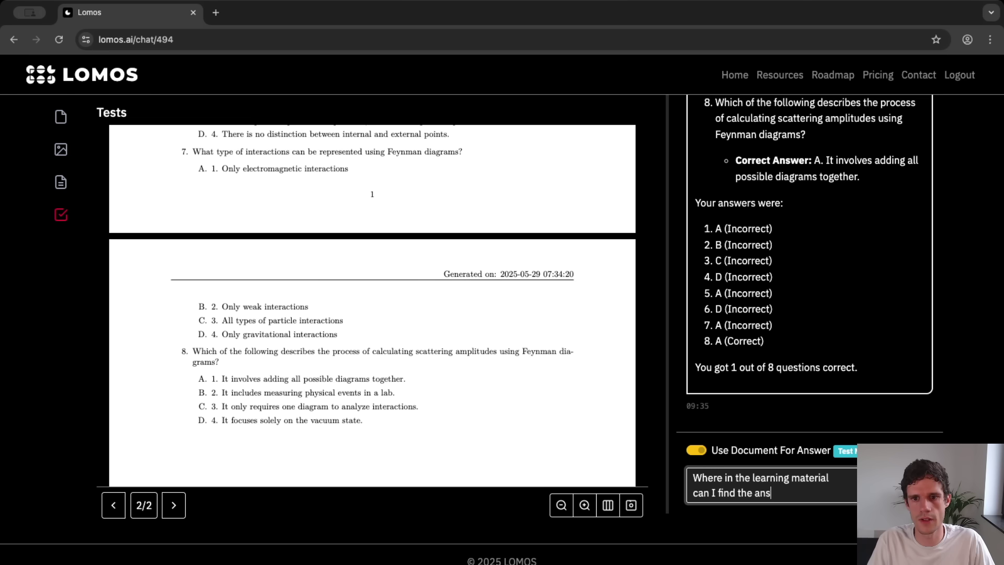
pyautogui.write('wer for question')
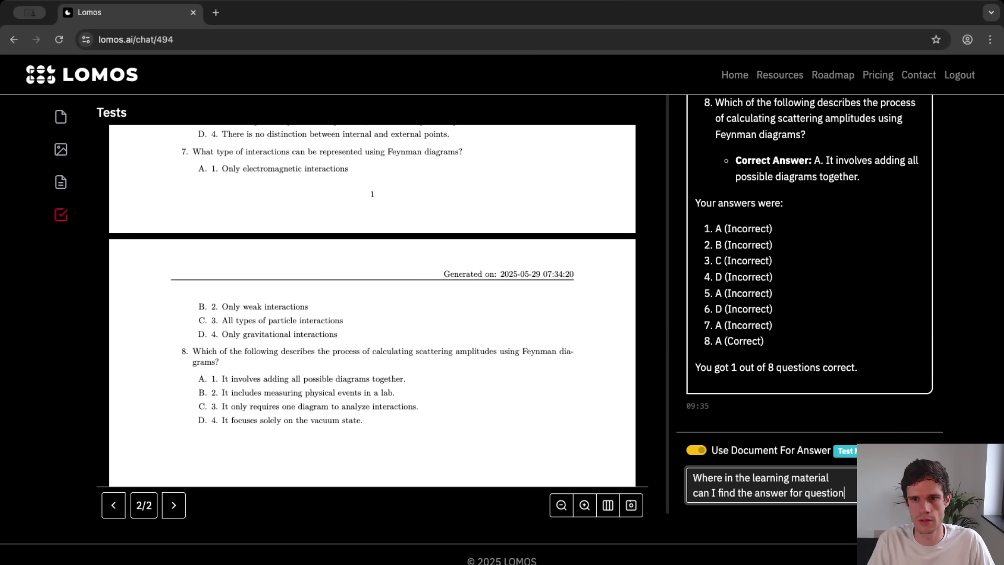
pyautogui.write(' 3')
pyautogui.press('Return')
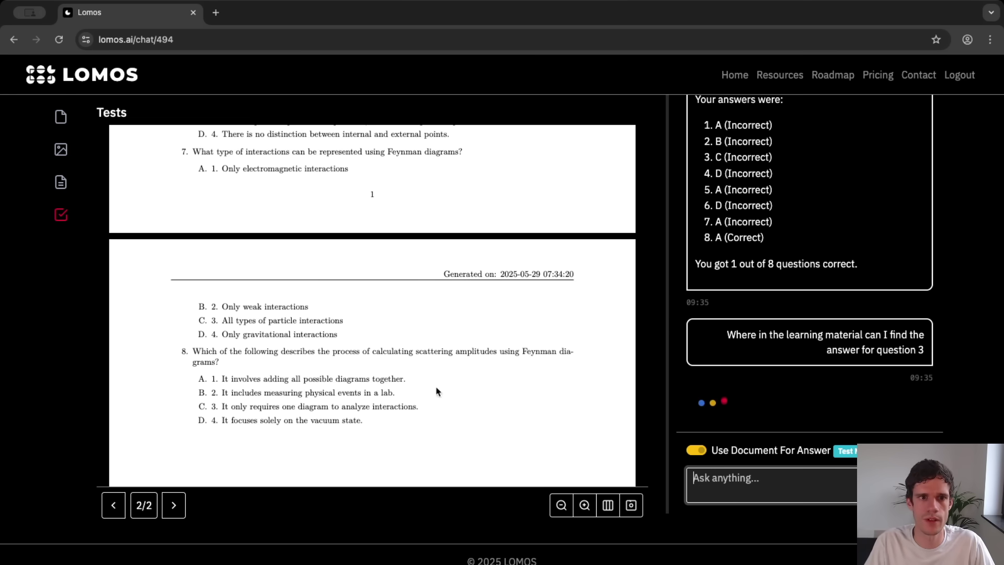
pyautogui.scroll(8, 390, 346)
pyautogui.scroll(2, 390, 346)
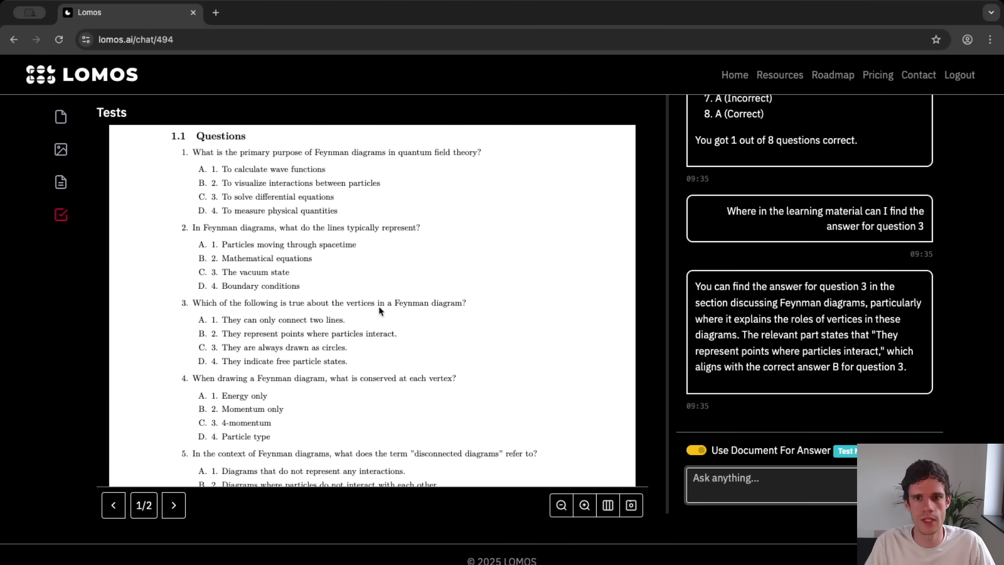
pyautogui.click(53, 122)
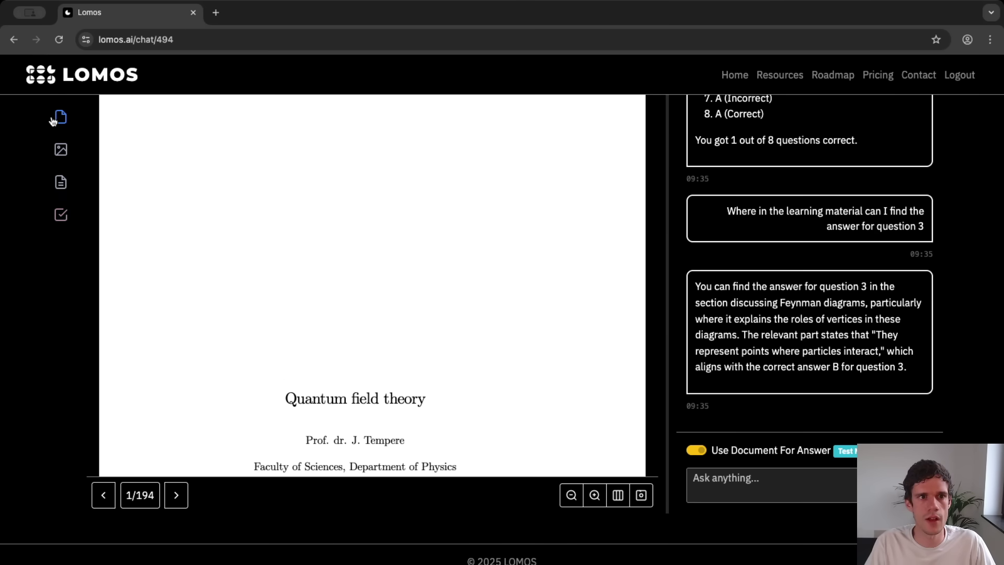
pyautogui.scroll(-20, 381, 330)
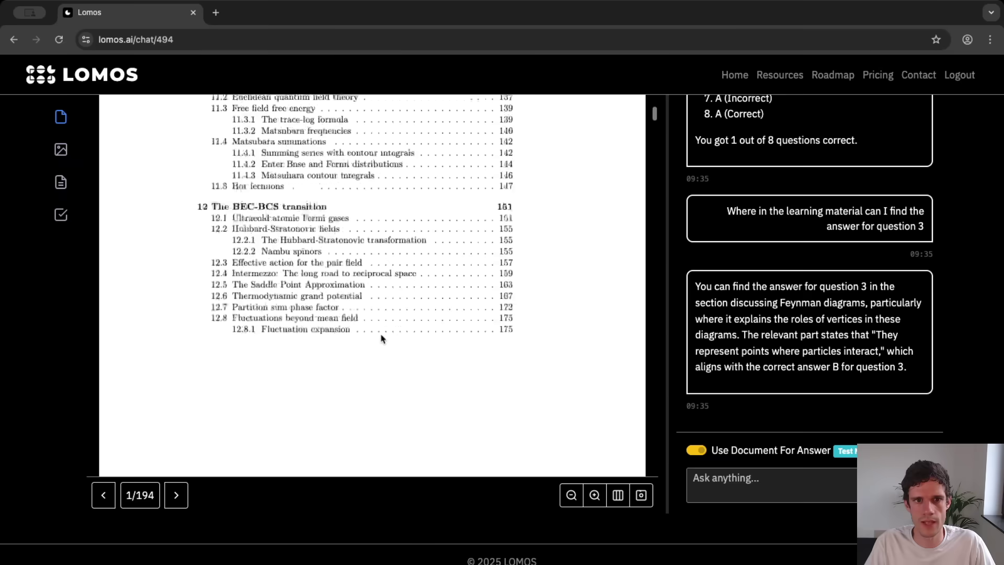
pyautogui.scroll(-20, 381, 338)
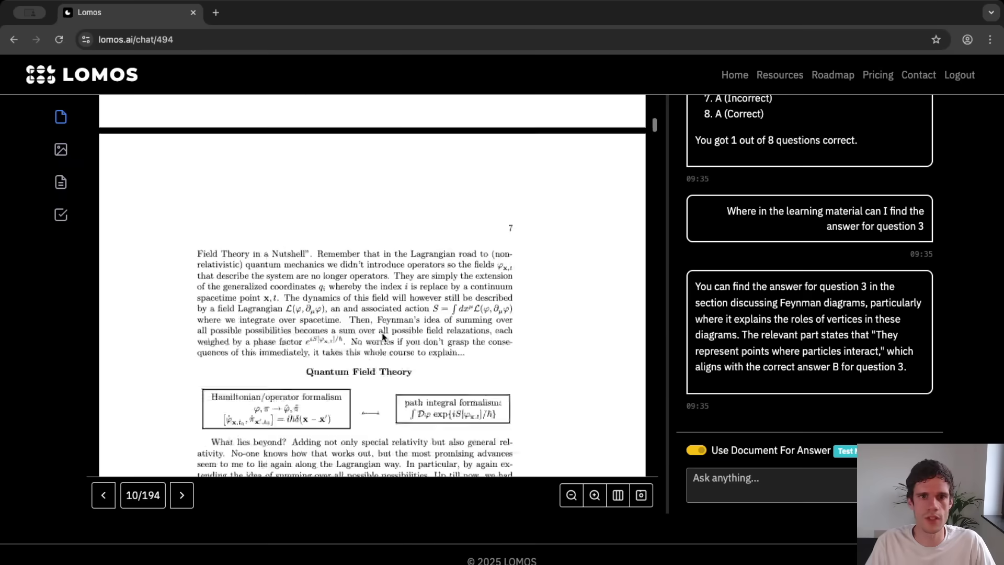
pyautogui.scroll(-20, 382, 338)
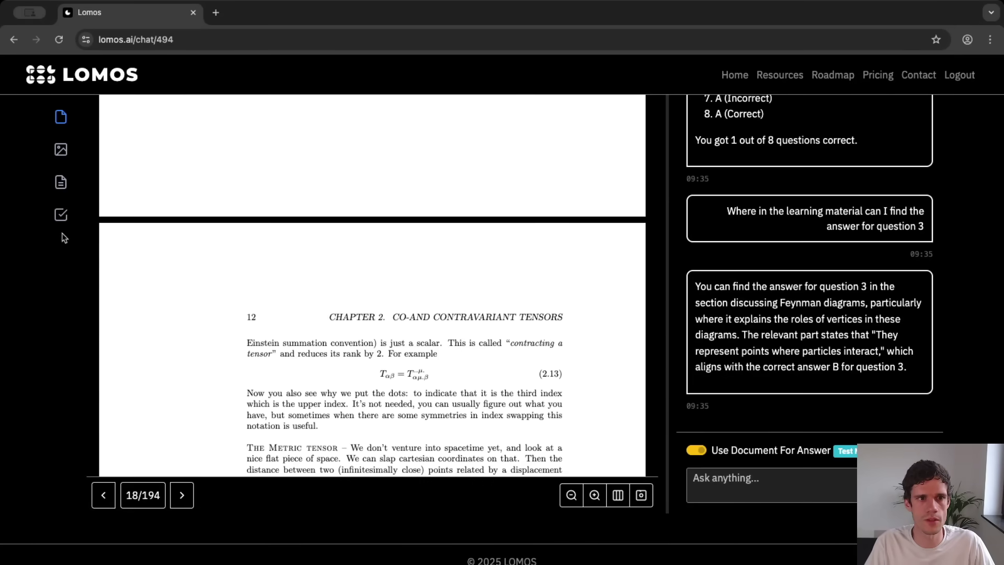
pyautogui.click(60, 214)
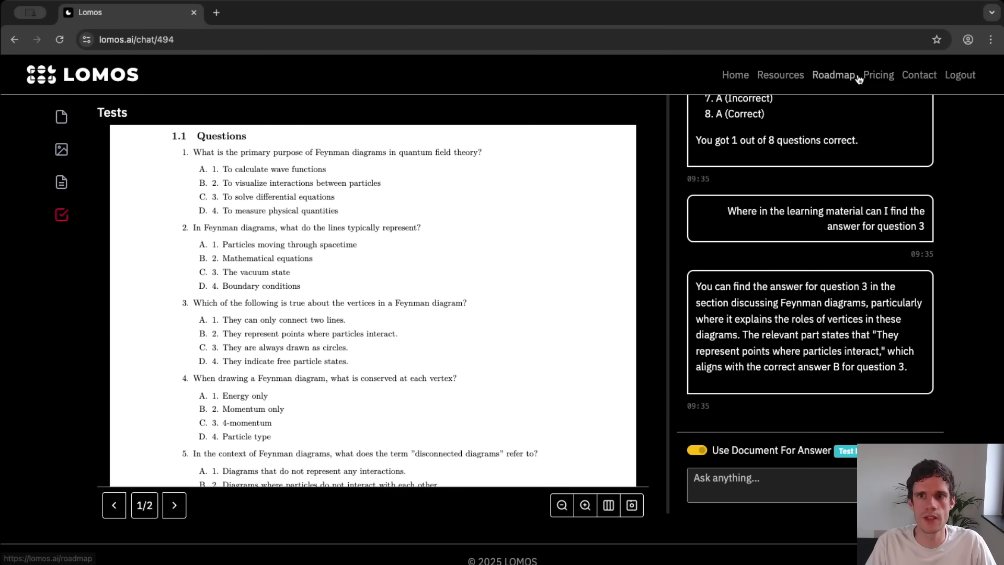
pyautogui.click(879, 76)
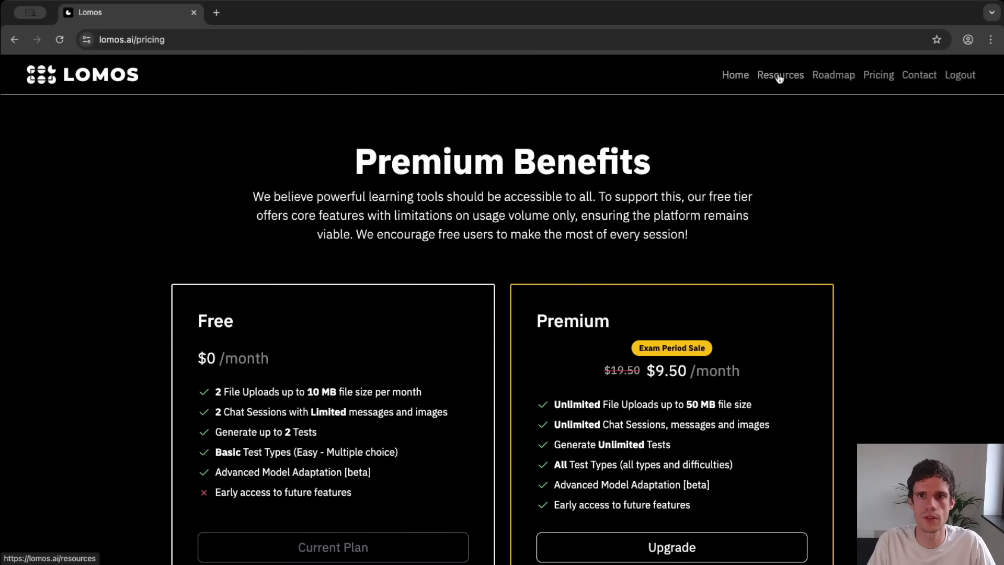
pyautogui.click(730, 77)
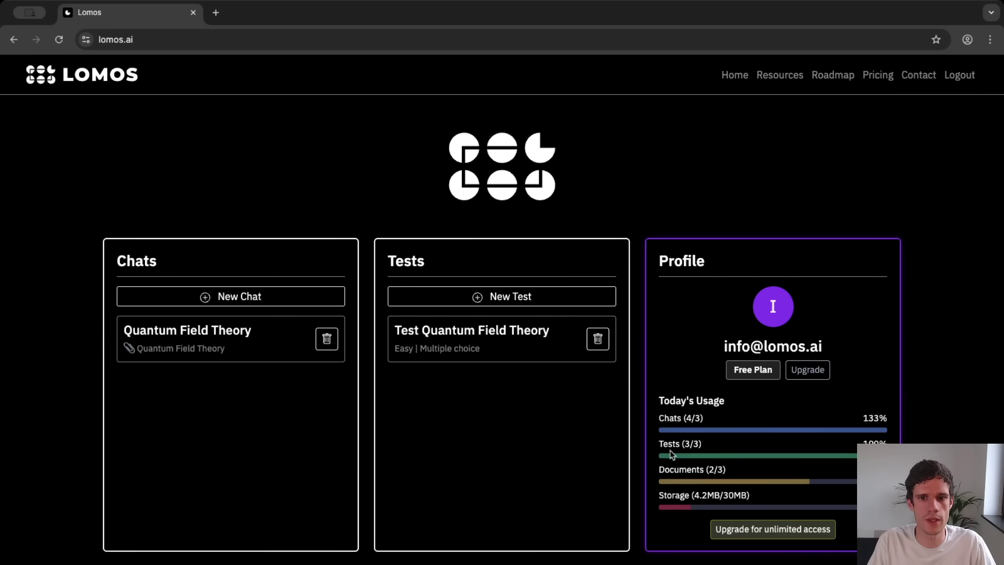
pyautogui.click(504, 297)
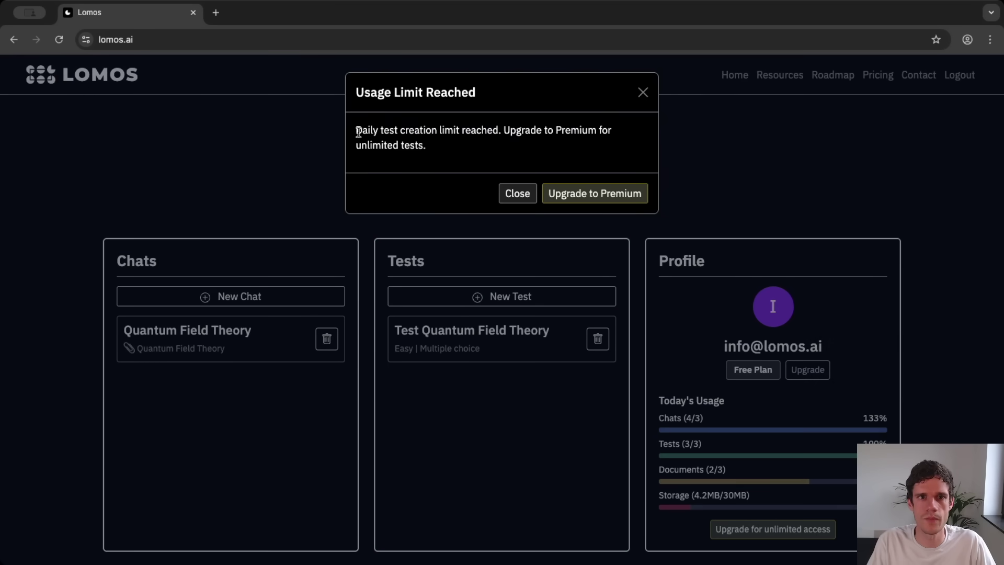
pyautogui.click(643, 92)
pyautogui.click(272, 300)
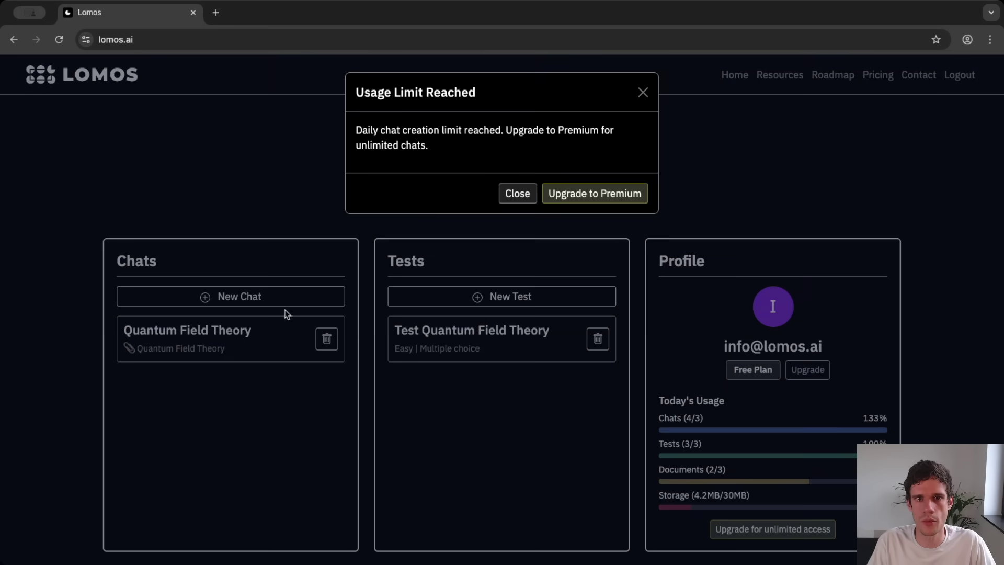
pyautogui.click(463, 399)
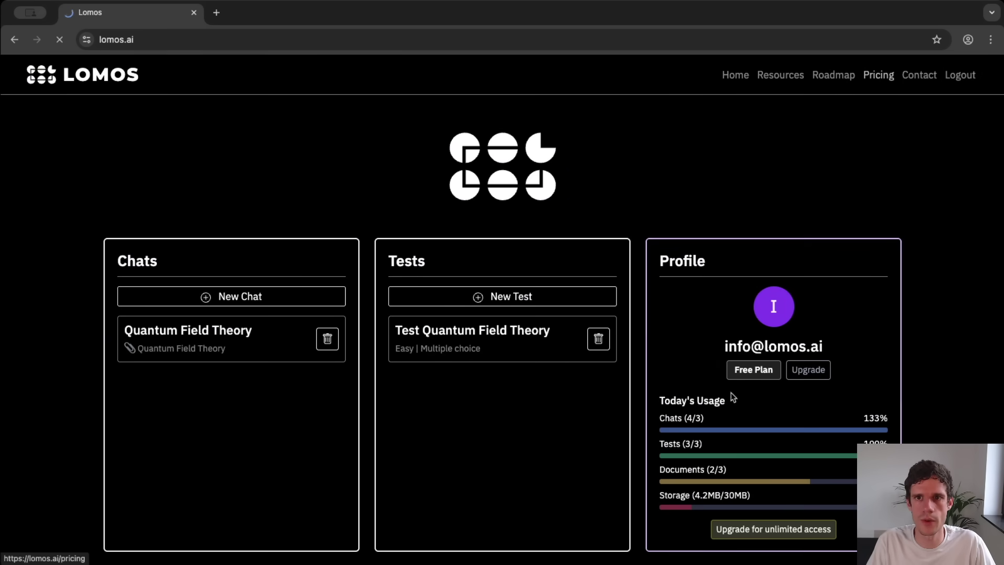
pyautogui.click(879, 75)
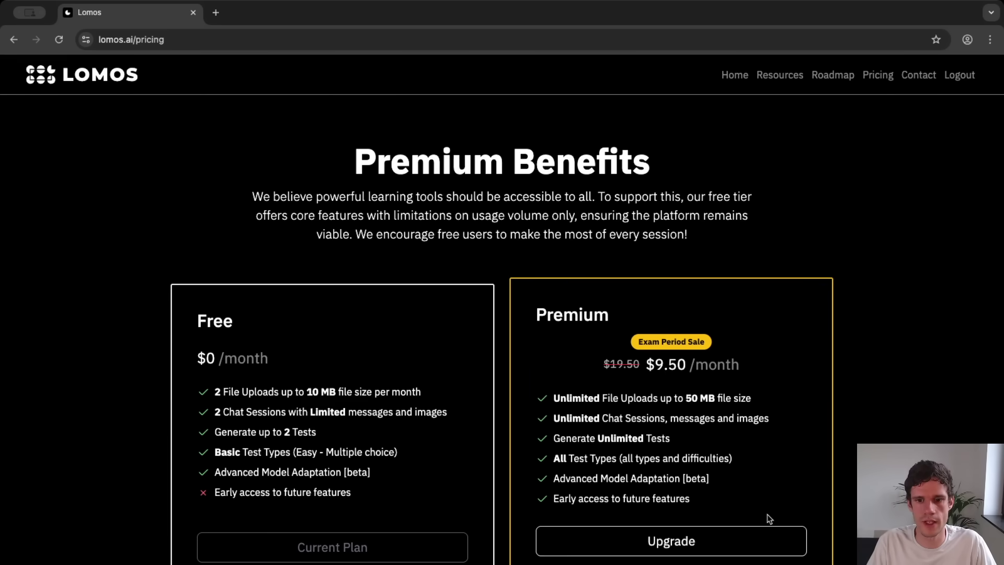
# Upgrade to the Premium plan through checkout and return to the LOMOS dashboard
pyautogui.click(764, 541)
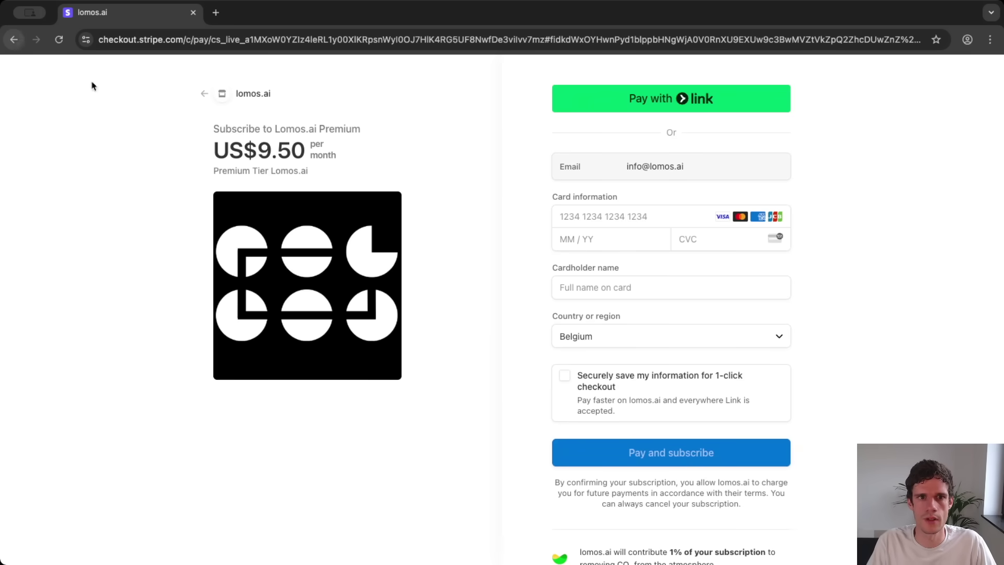
pyautogui.click(12, 41)
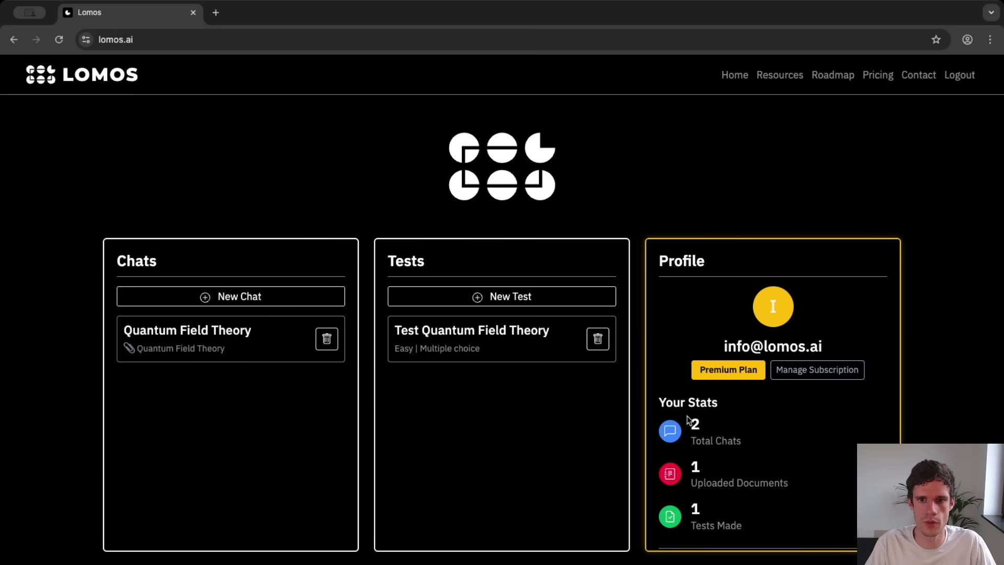
# Highlight the profile stats showing total chats, uploaded documents and tests
pyautogui.moveTo(692, 419); pyautogui.dragTo(750, 444)
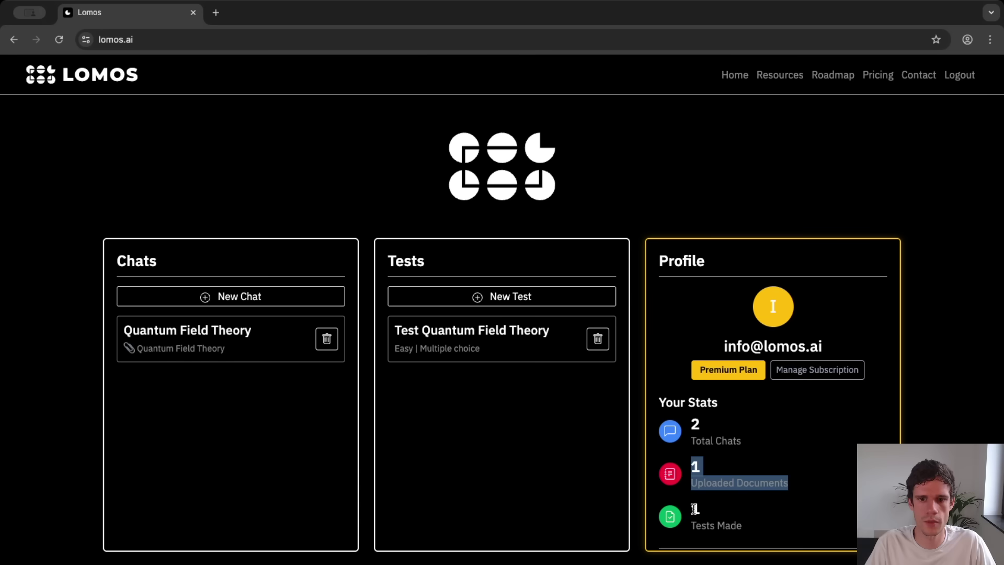
pyautogui.moveTo(691, 506); pyautogui.dragTo(759, 527)
pyautogui.click(759, 527)
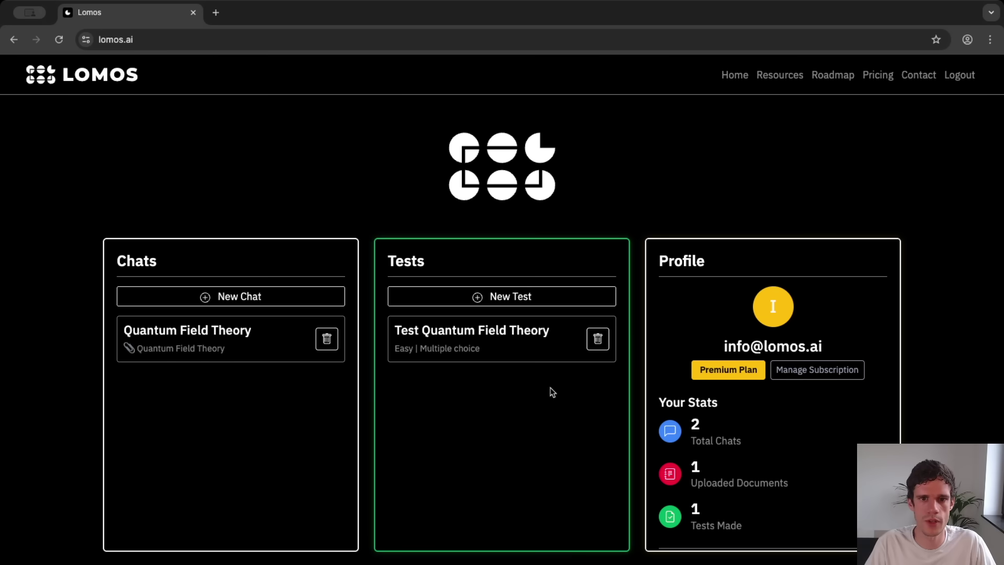
# Generate a new Quantum Field Theory test at Medium difficulty with the Full Exam question type
pyautogui.click(532, 303)
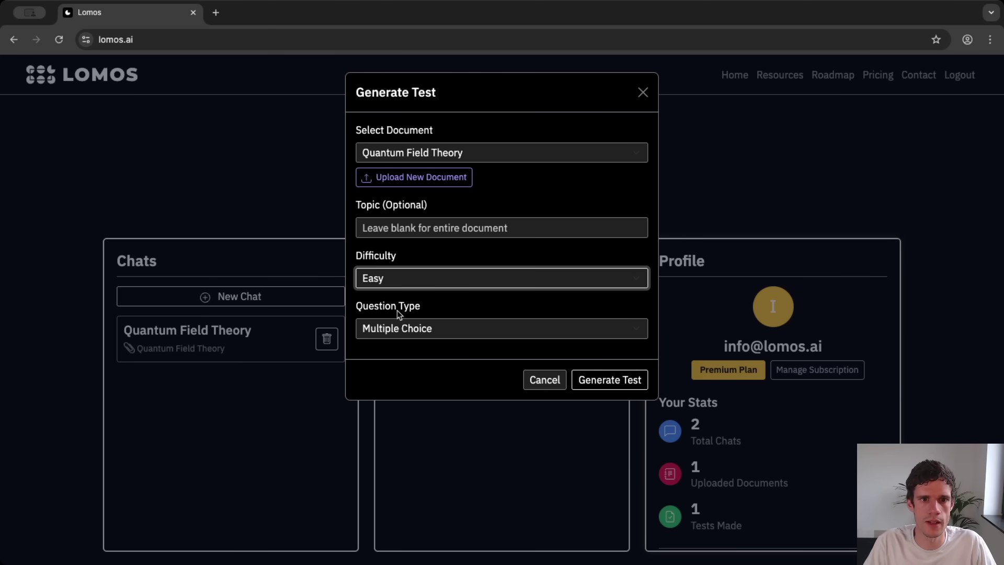
pyautogui.press('Down')
pyautogui.press('Tab')
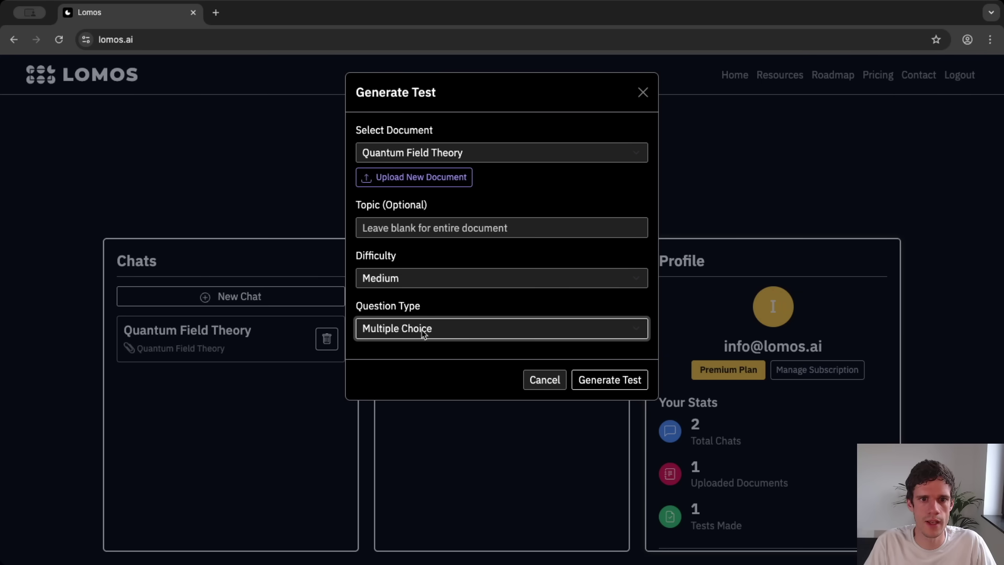
pyautogui.press('Down')
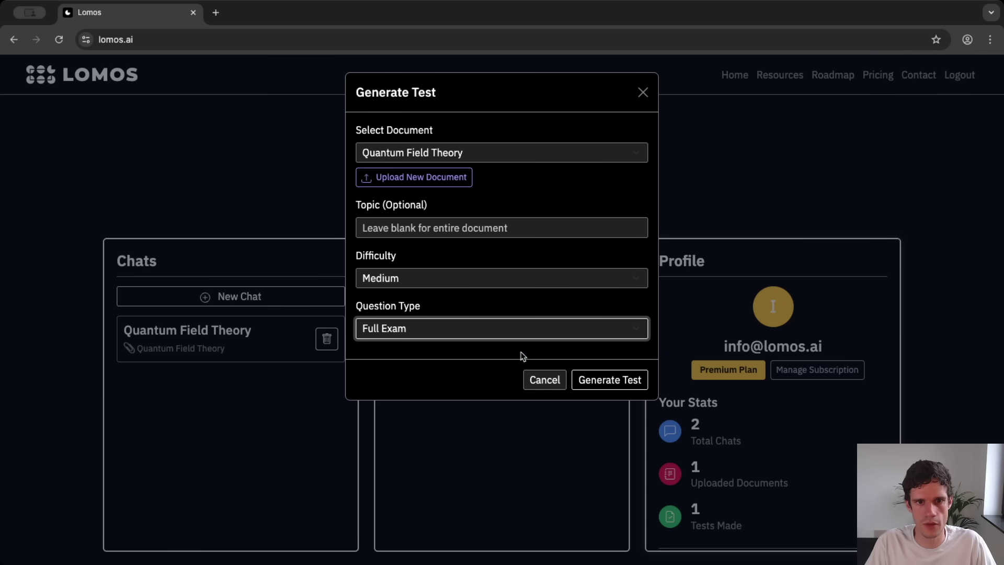
pyautogui.click(619, 383)
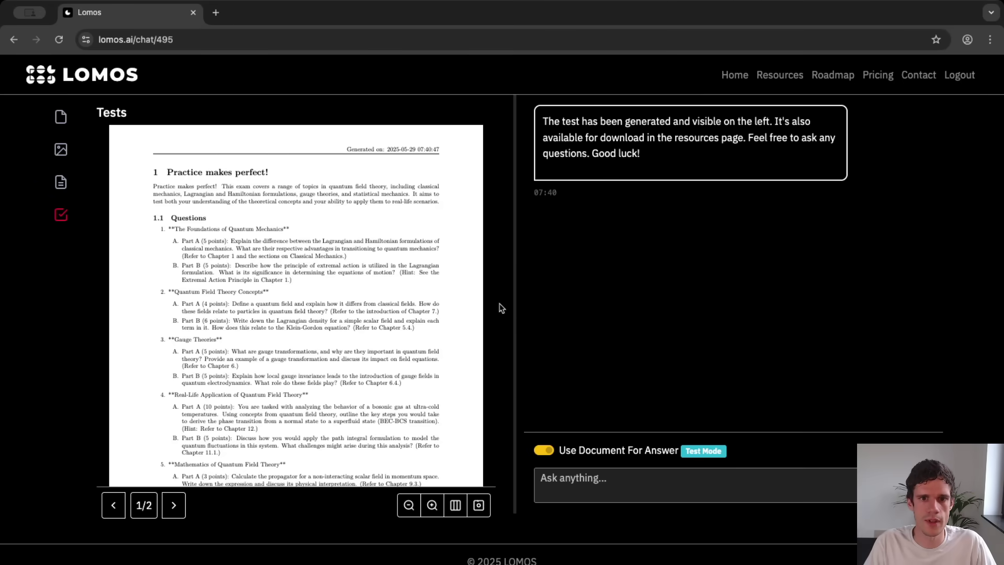
# Widen the test viewer and fit the exam page to its width
pyautogui.moveTo(516, 296); pyautogui.dragTo(684, 307)
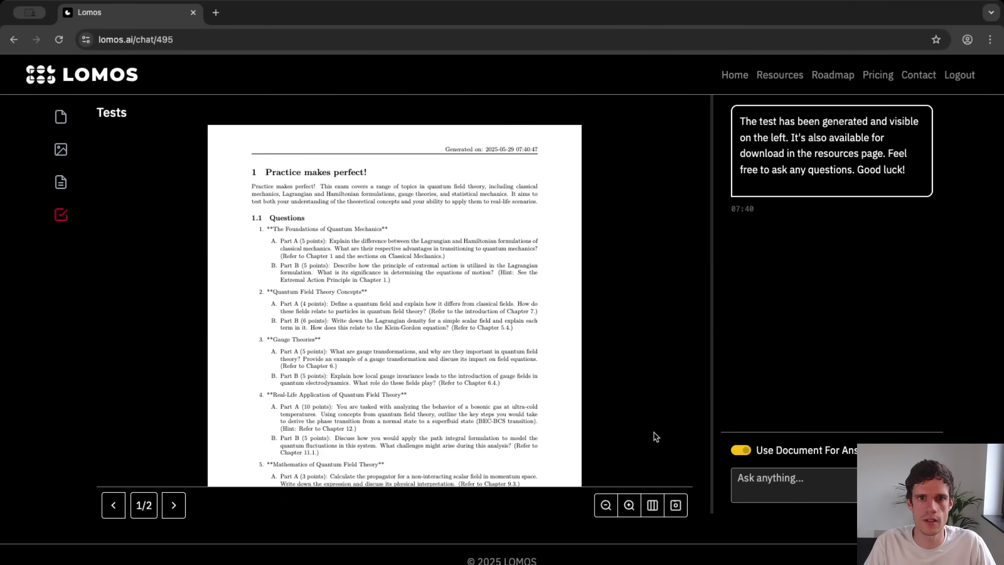
pyautogui.click(652, 505)
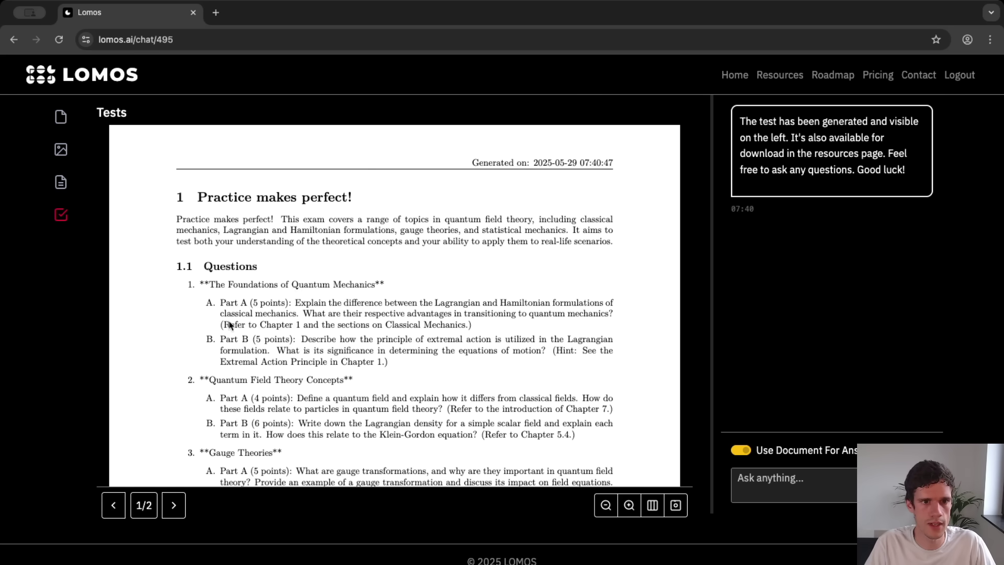
pyautogui.scroll(-3, 287, 349)
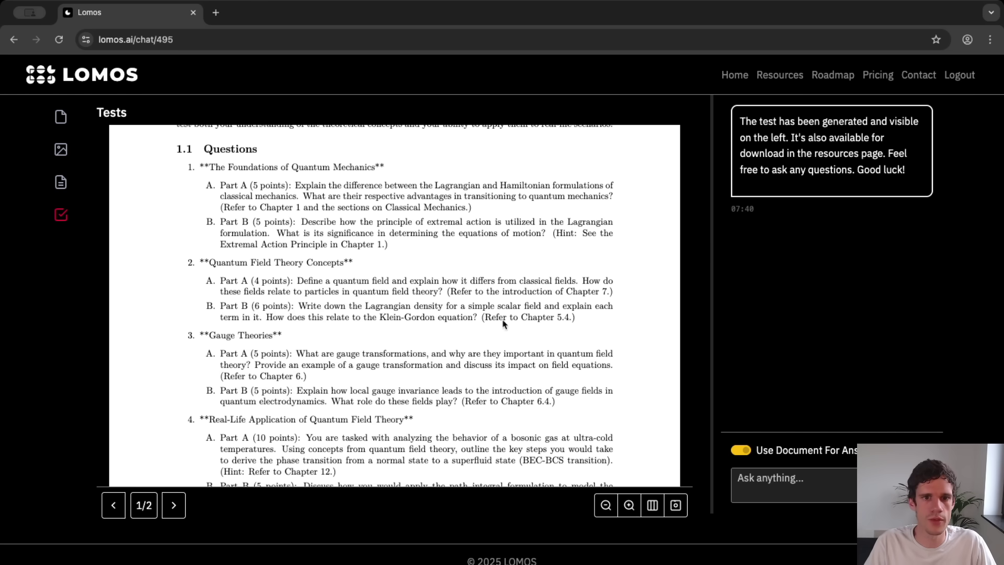
# Look over the original course document, then go back to the generated test
pyautogui.click(61, 118)
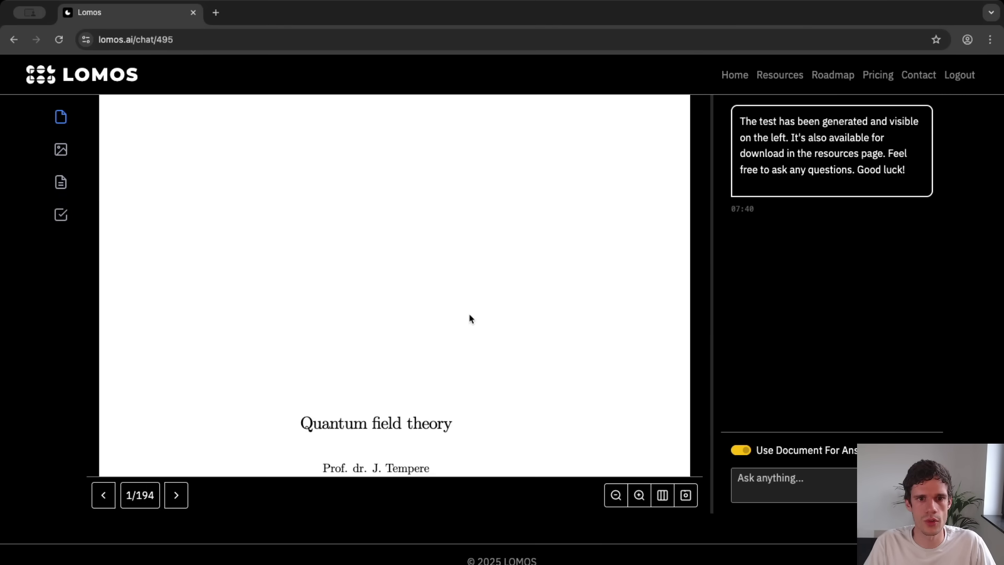
pyautogui.scroll(-20, 476, 339)
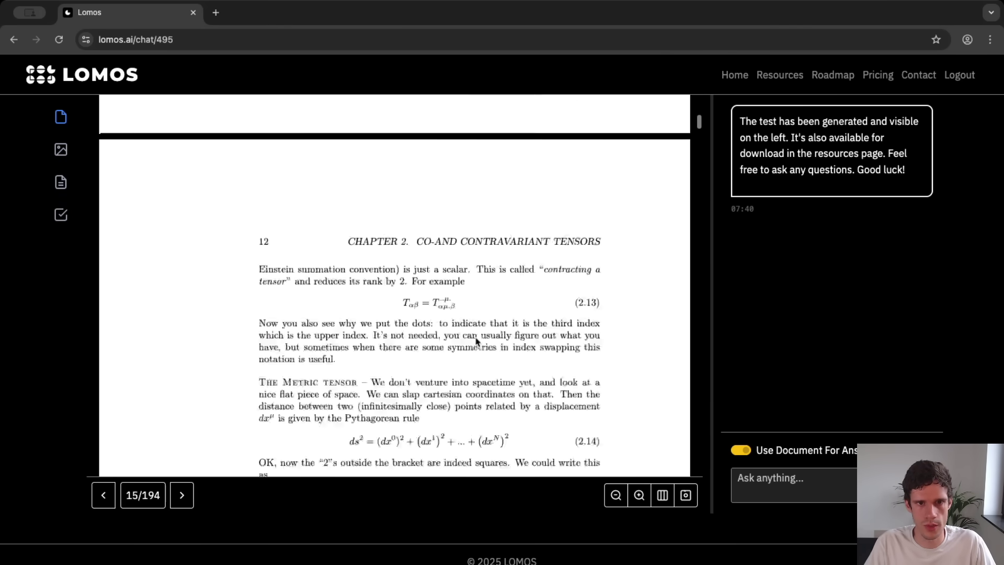
pyautogui.click(53, 220)
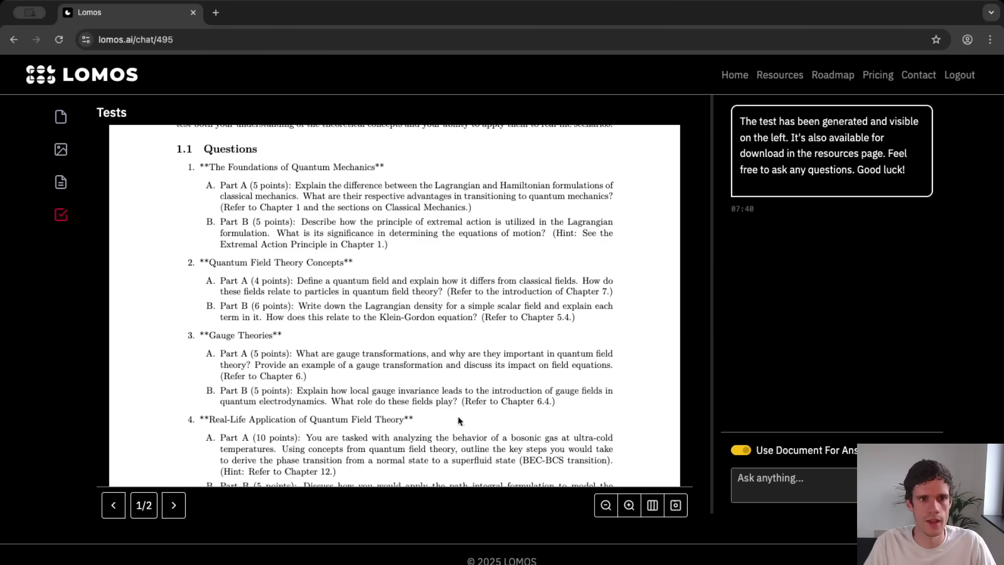
# Scroll through the exam's six two-part questions
pyautogui.scroll(-3, 455, 403)
pyautogui.scroll(-3, 277, 298)
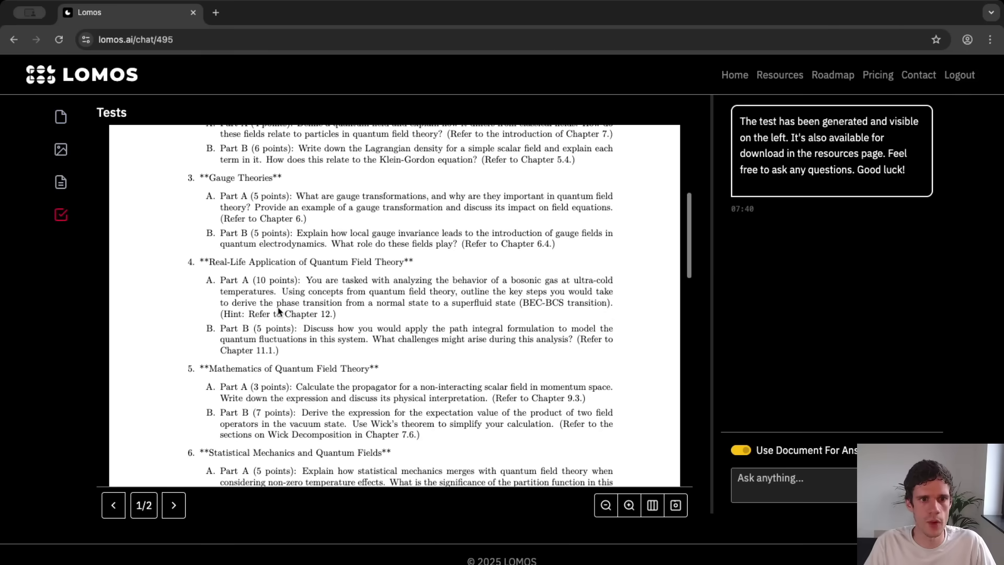
pyautogui.scroll(-6, 293, 304)
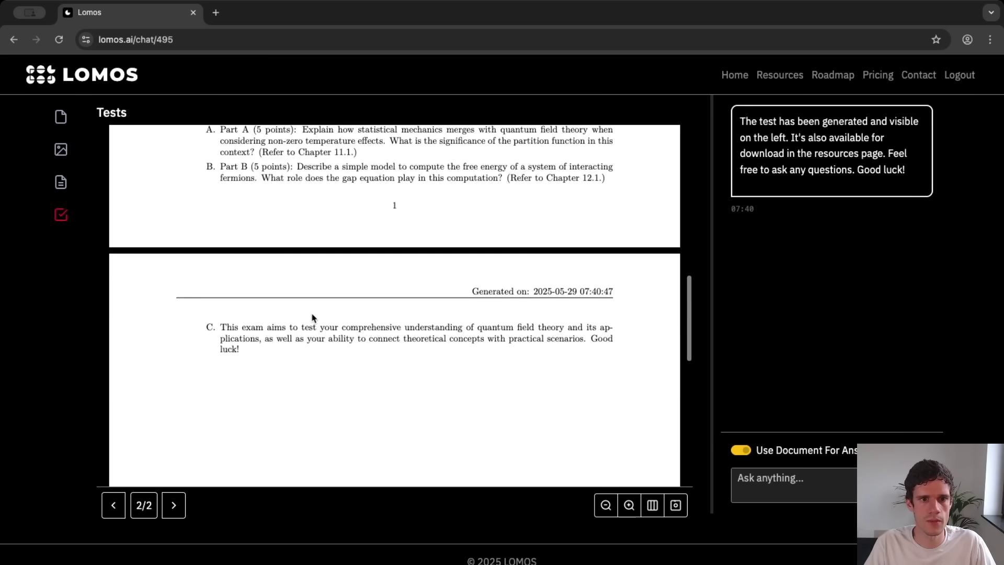
pyautogui.scroll(2, 322, 325)
pyautogui.click(739, 480)
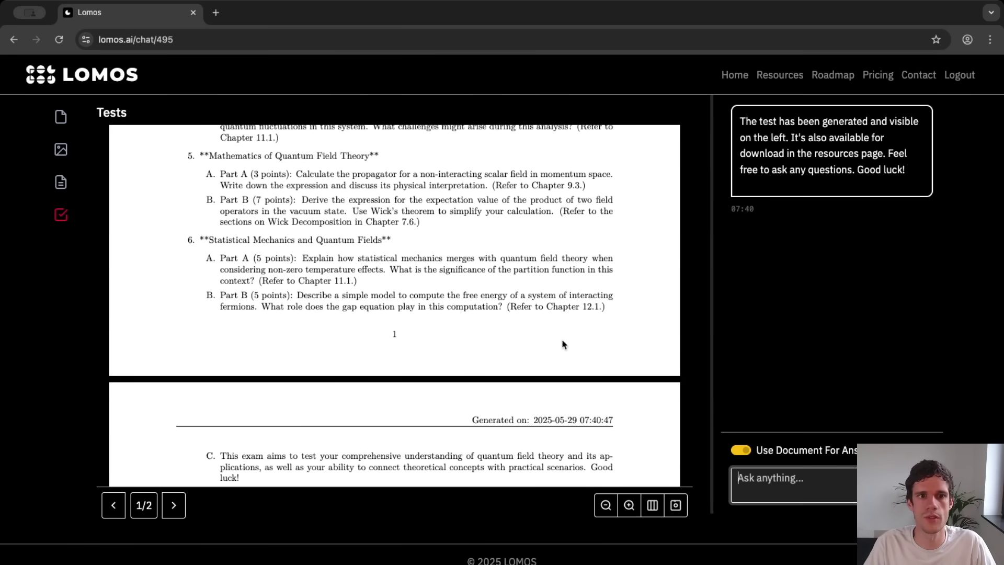
pyautogui.scroll(10, 565, 343)
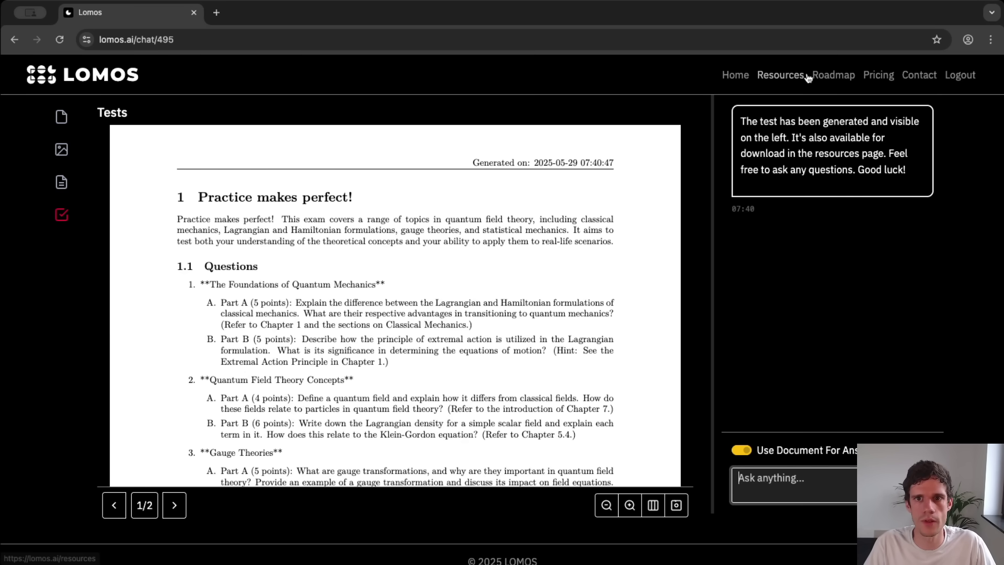
# In Resources, check which chats use the Quantum Field Theory course notes
pyautogui.click(791, 76)
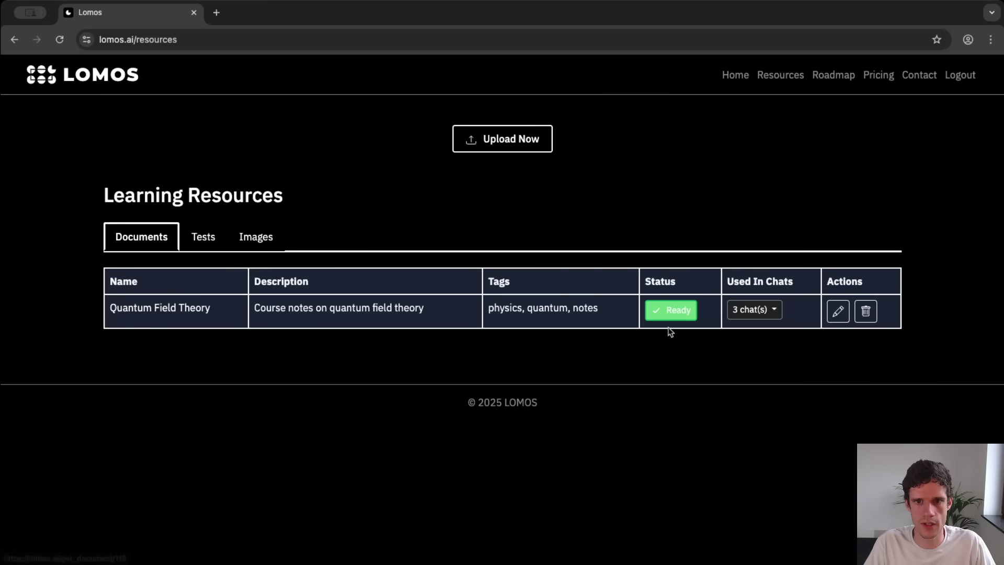
pyautogui.click(753, 309)
pyautogui.scroll(-3, 774, 335)
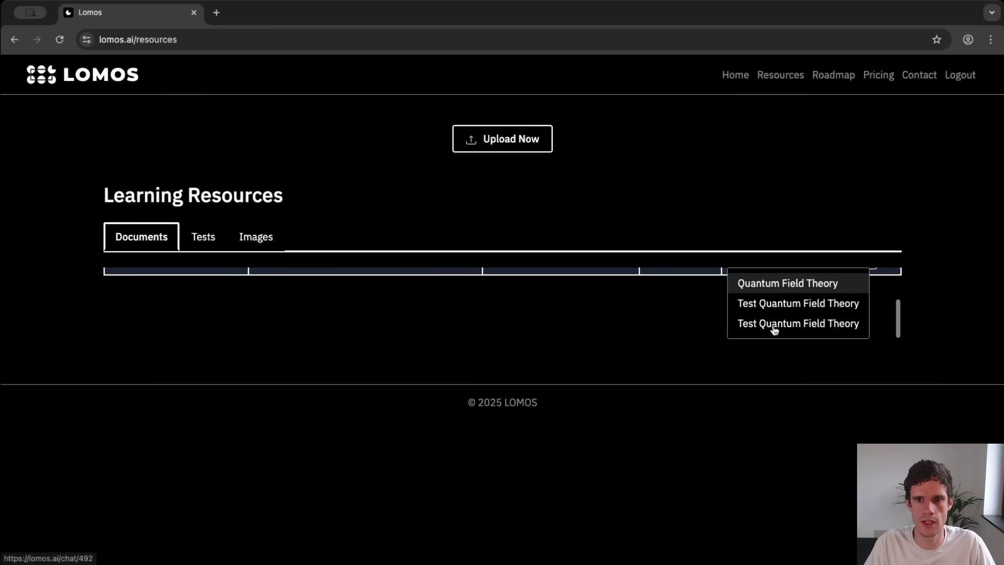
pyautogui.scroll(3, 773, 330)
# Download the new medium exam PDF from the Tests list, view Images, and return Home
pyautogui.click(211, 235)
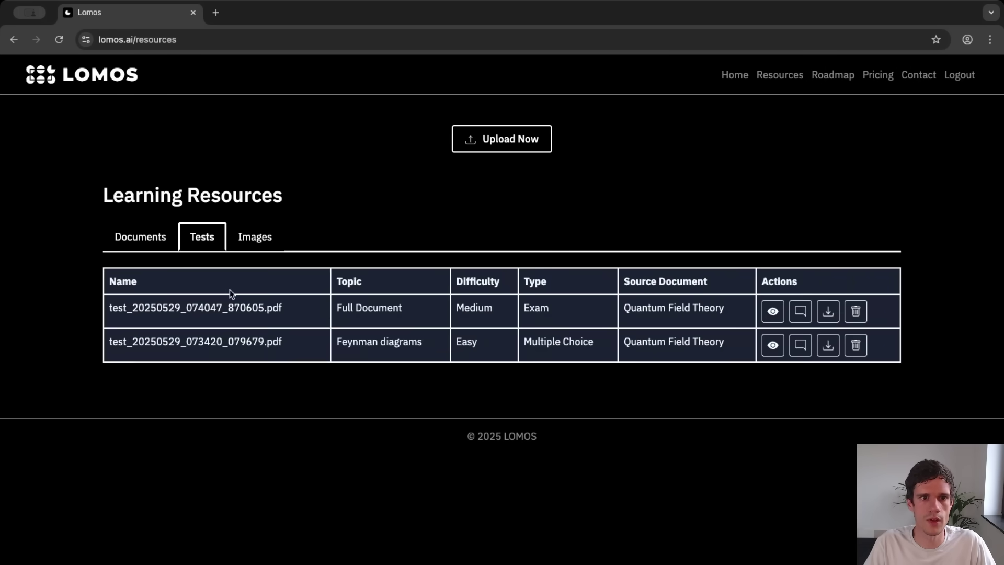
pyautogui.click(830, 314)
pyautogui.click(255, 236)
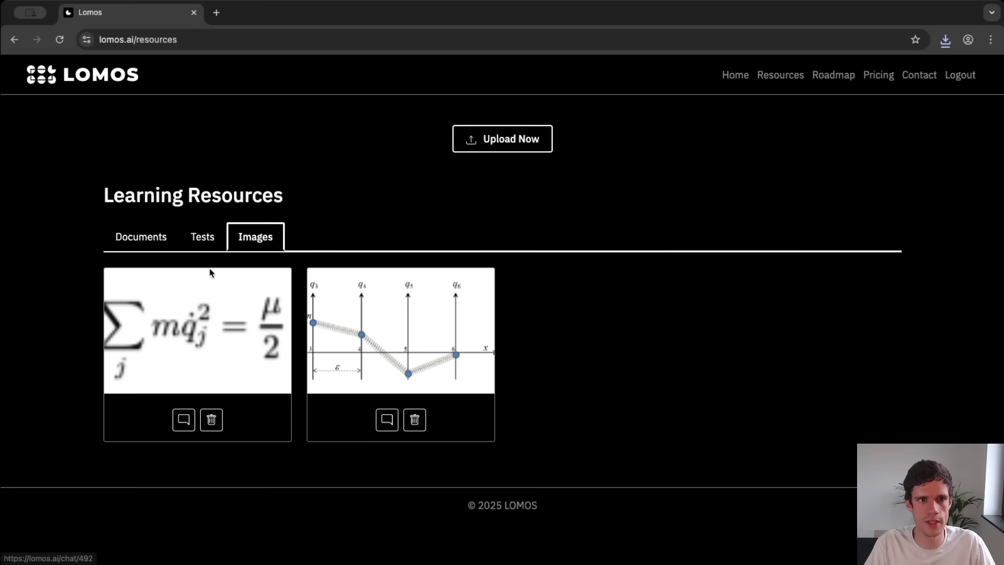
pyautogui.press('super+bracketleft')
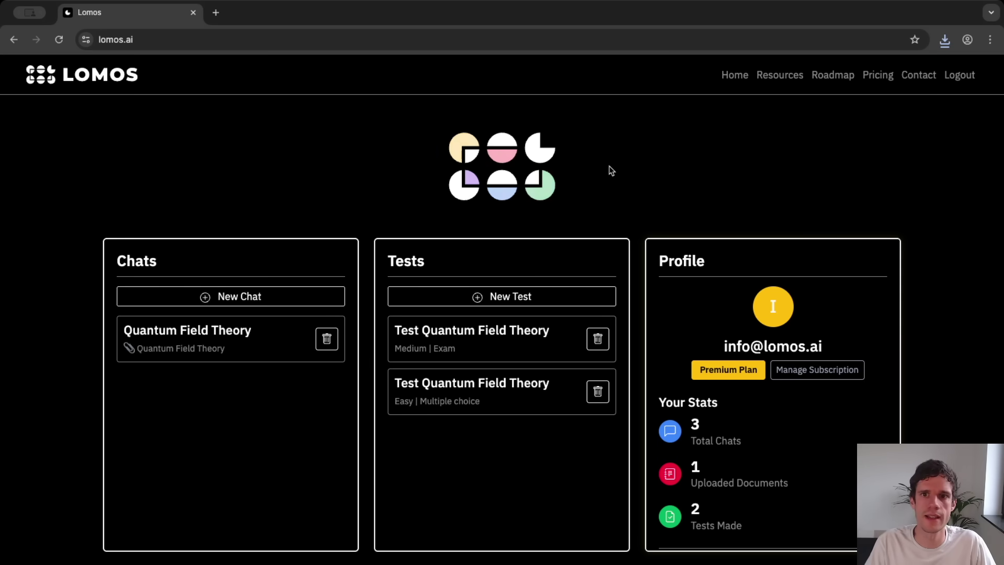
pyautogui.click(920, 76)
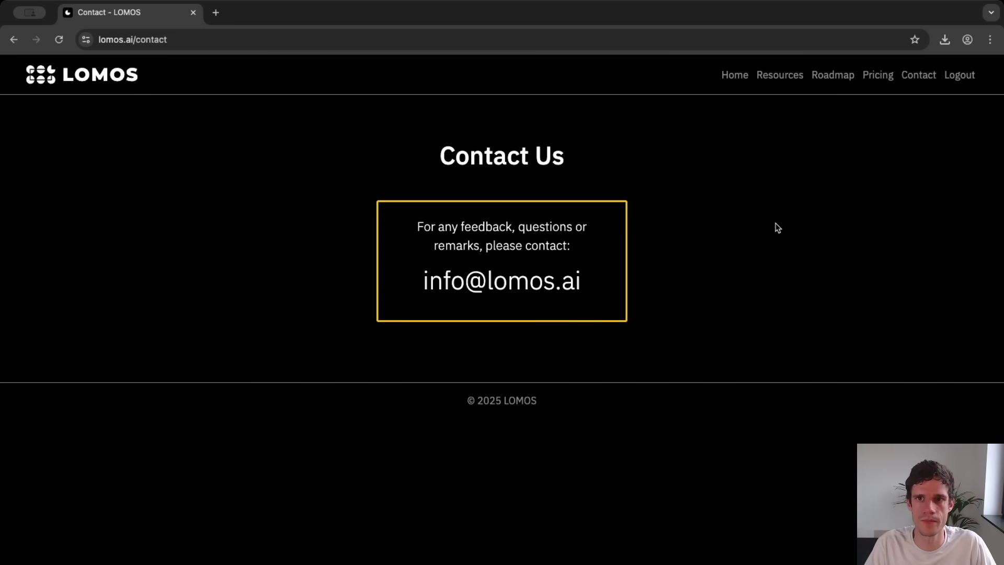
pyautogui.click(827, 75)
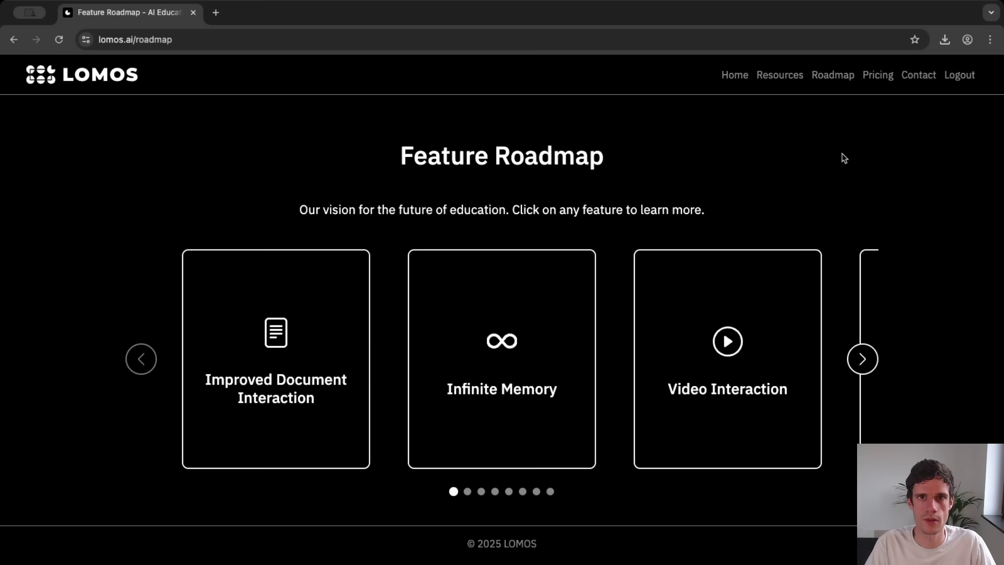
pyautogui.click(746, 80)
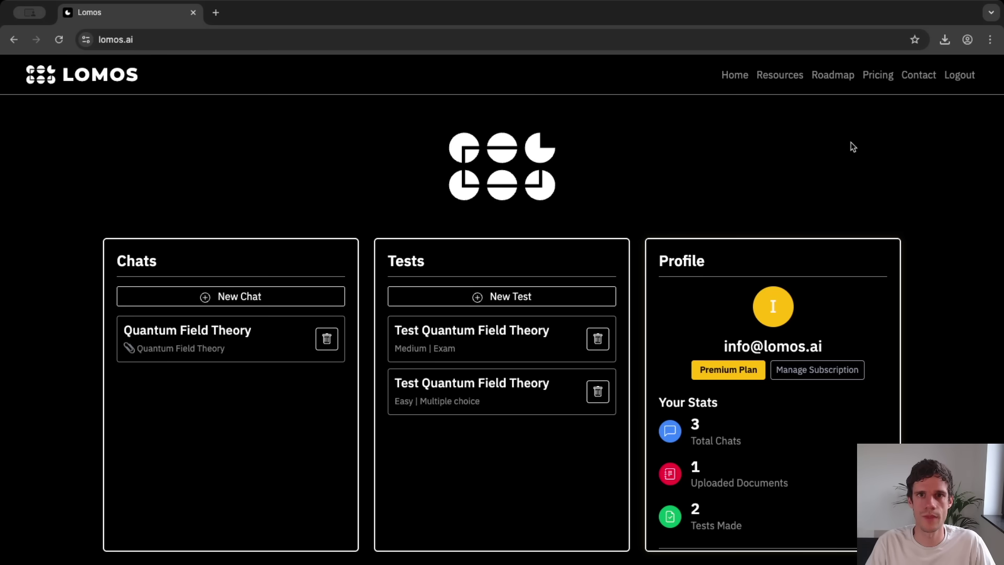